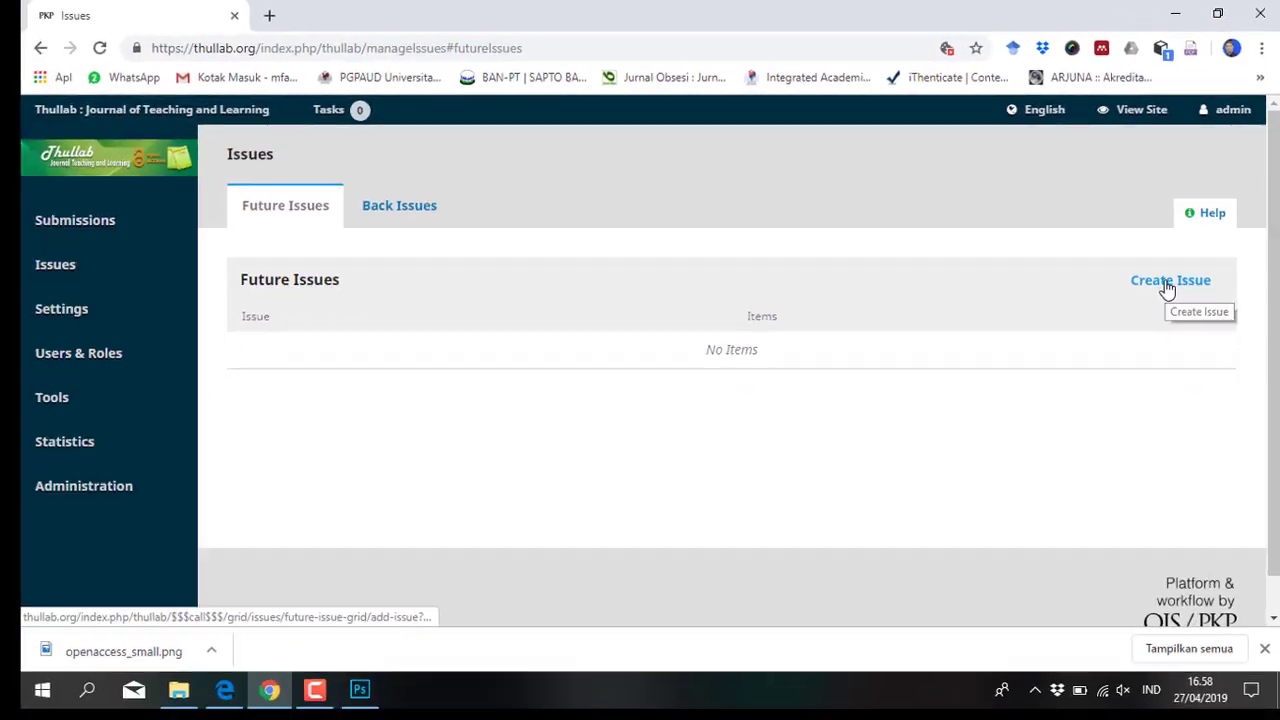
# Start a new issue with Volume 1, Number 1, Year 2019 and title 'Thullab April 2019'
pyautogui.click(1062, 558)
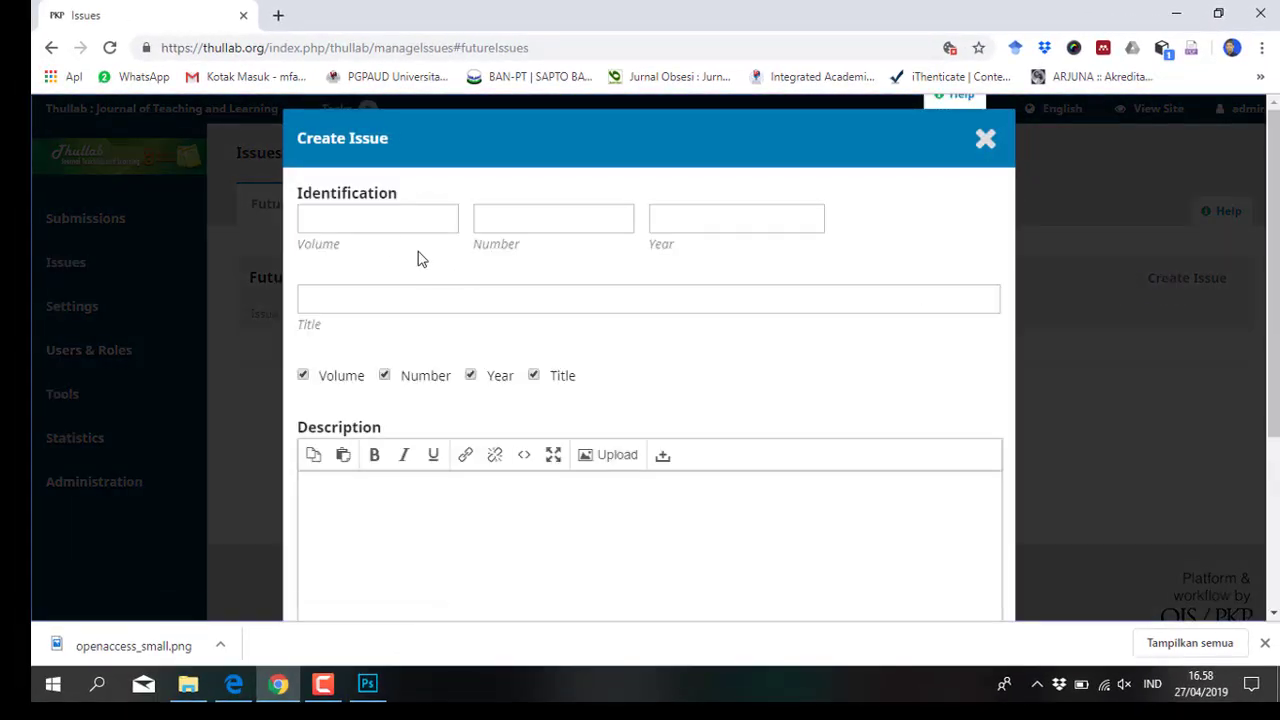
pyautogui.click(391, 222)
pyautogui.write('1')
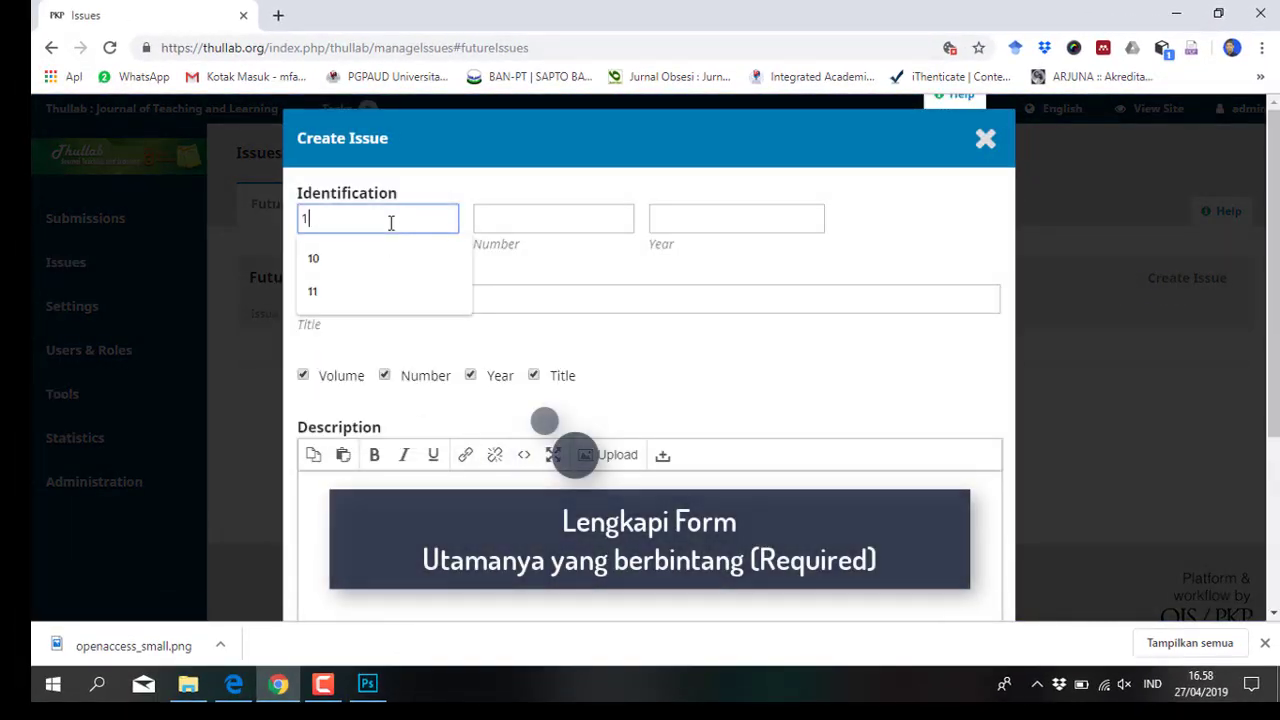
pyautogui.click(510, 219)
pyautogui.write('1')
pyautogui.click(674, 217)
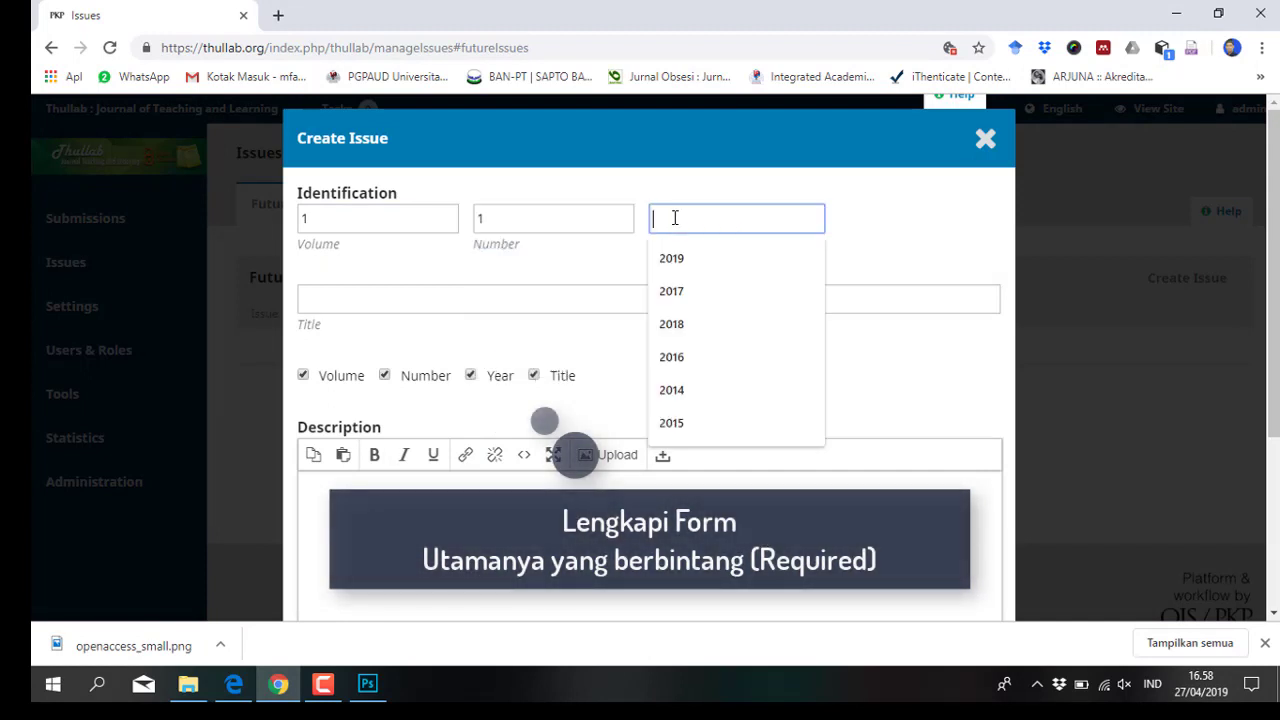
pyautogui.write('2018')
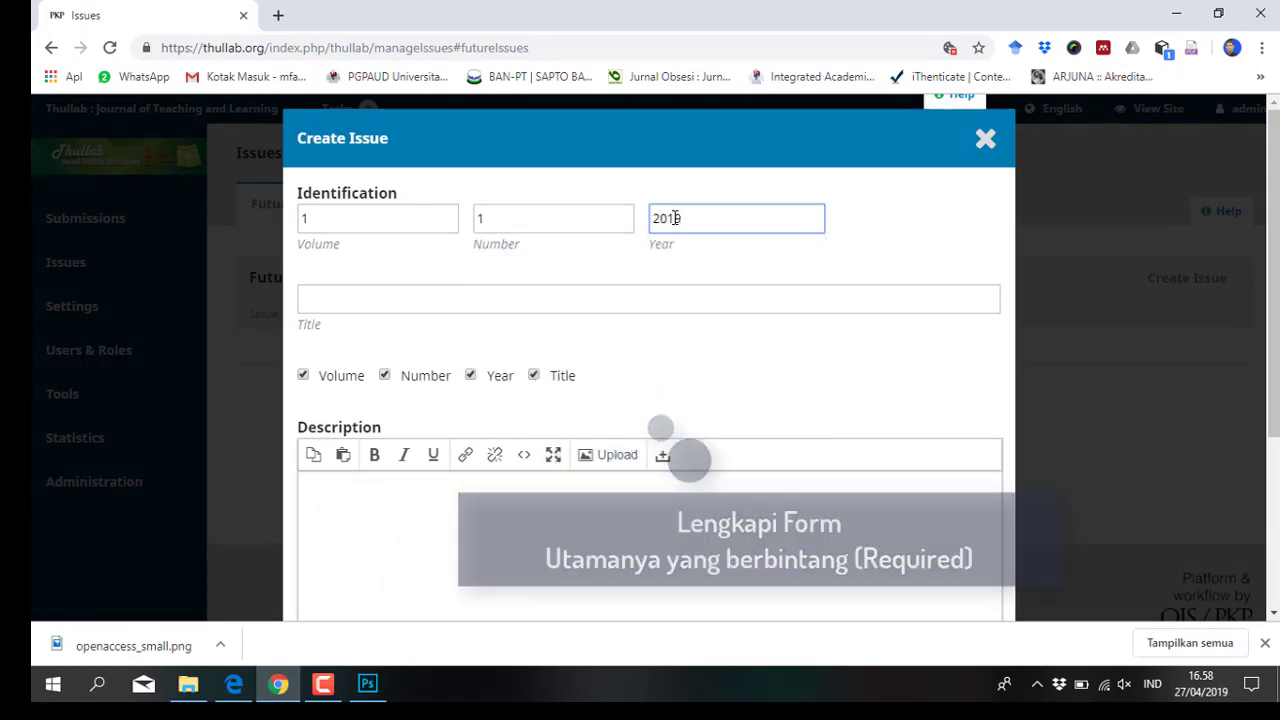
pyautogui.press('BackSpace')
pyautogui.write('9')
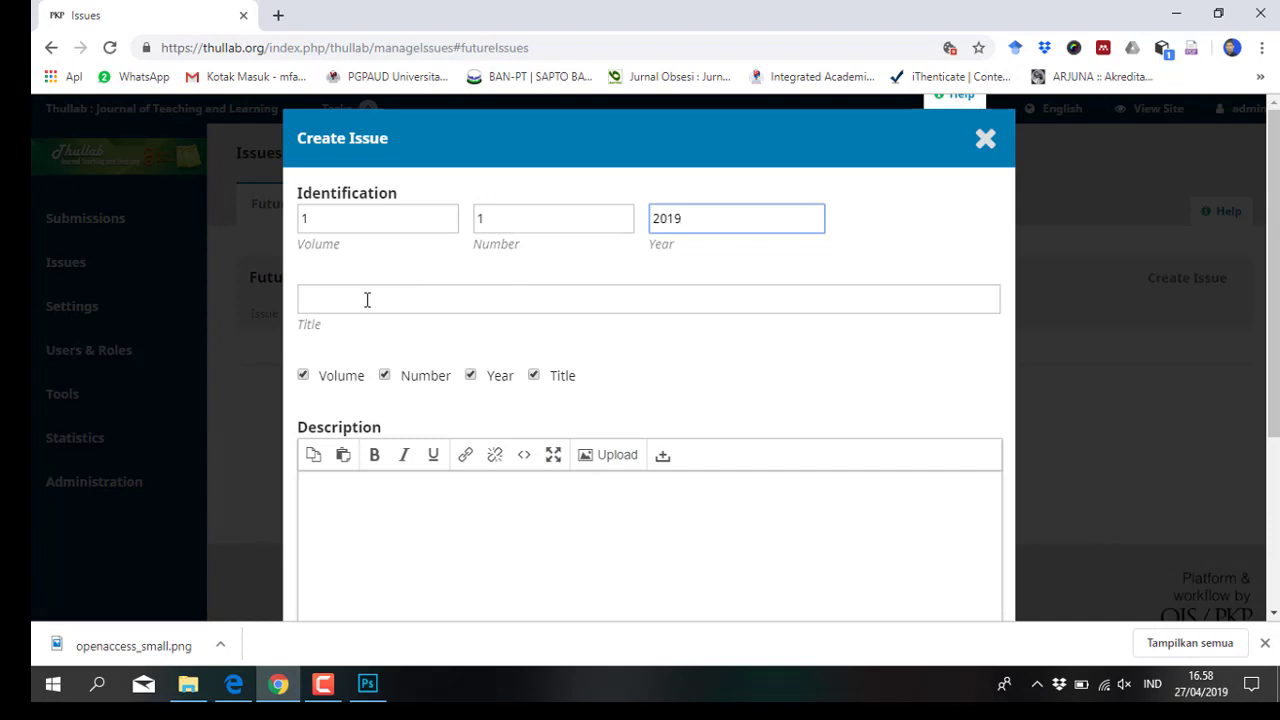
pyautogui.click(367, 300)
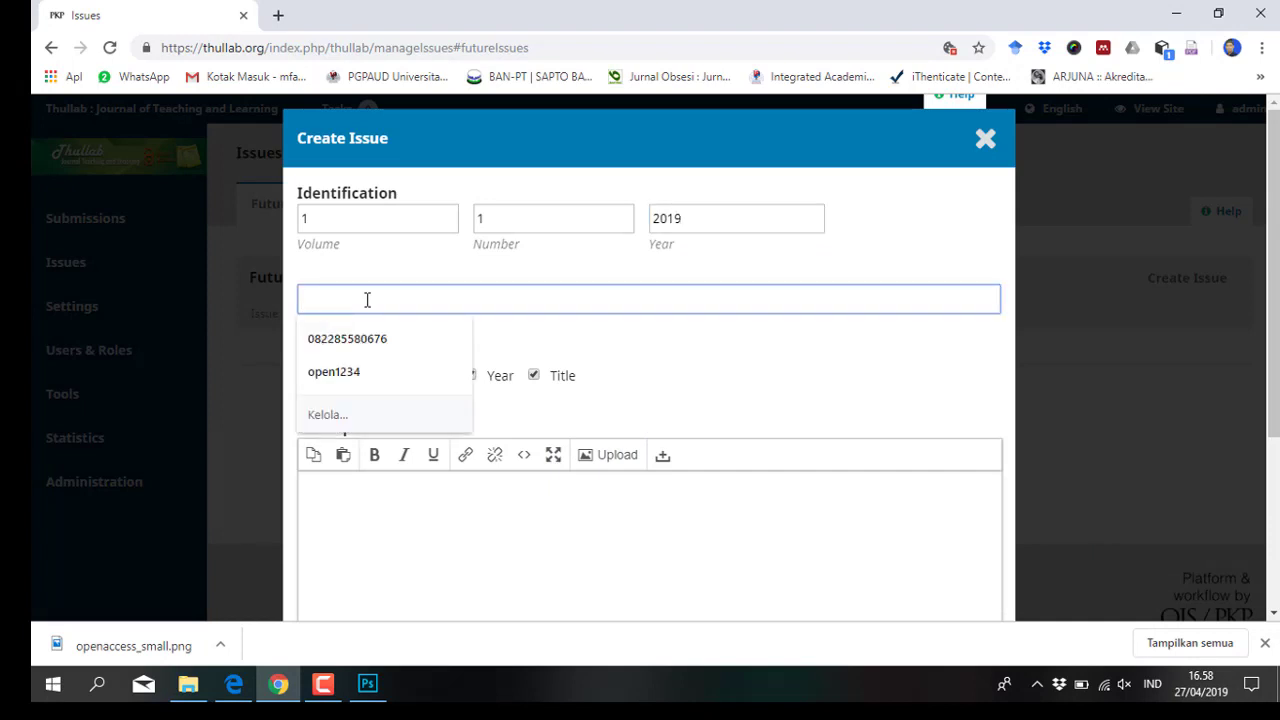
pyautogui.write('Thulla')
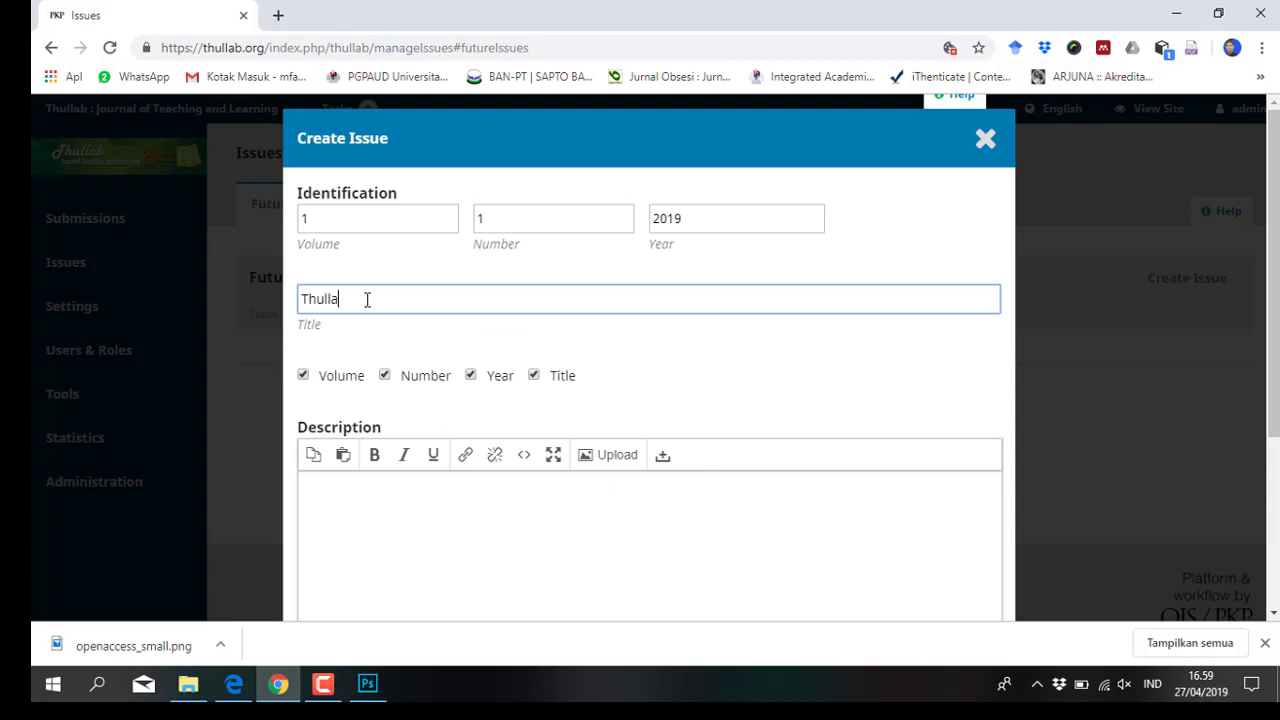
pyautogui.write('n')
pyautogui.press('BackSpace')
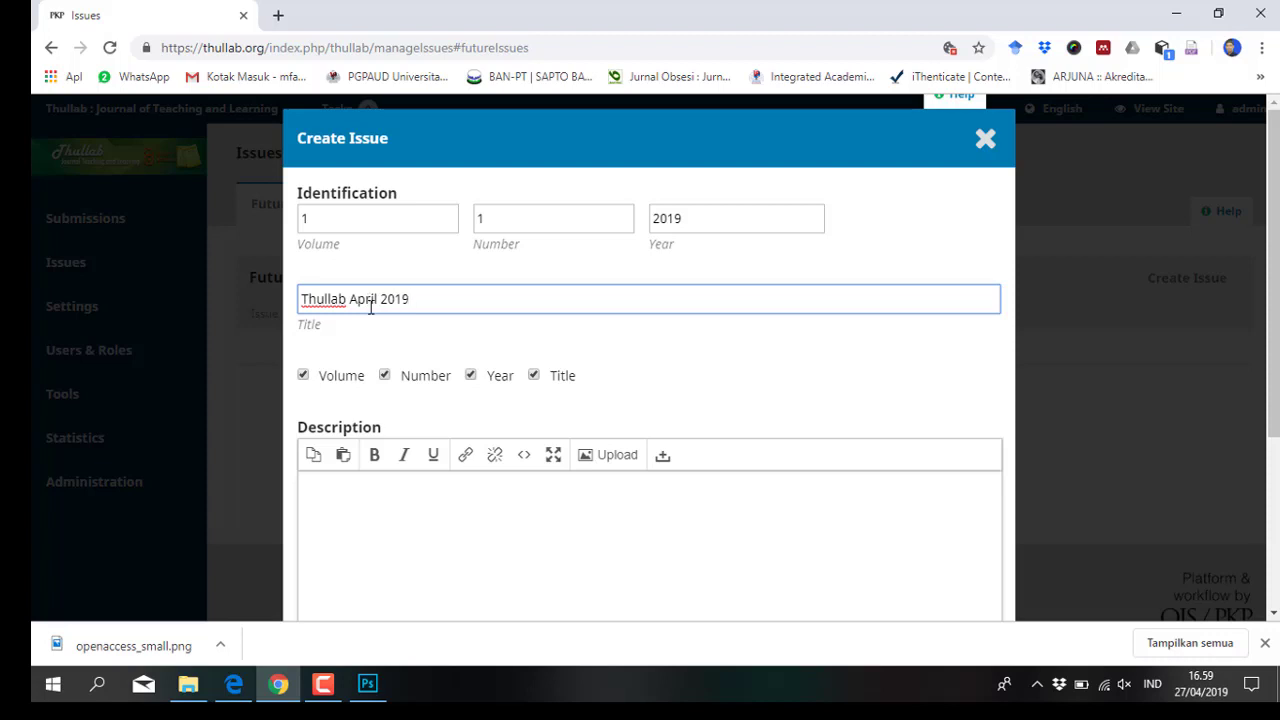
# Upload Cover Thullab 600.jpg as the issue cover and save the issue
pyautogui.scroll(-2, 370, 404)
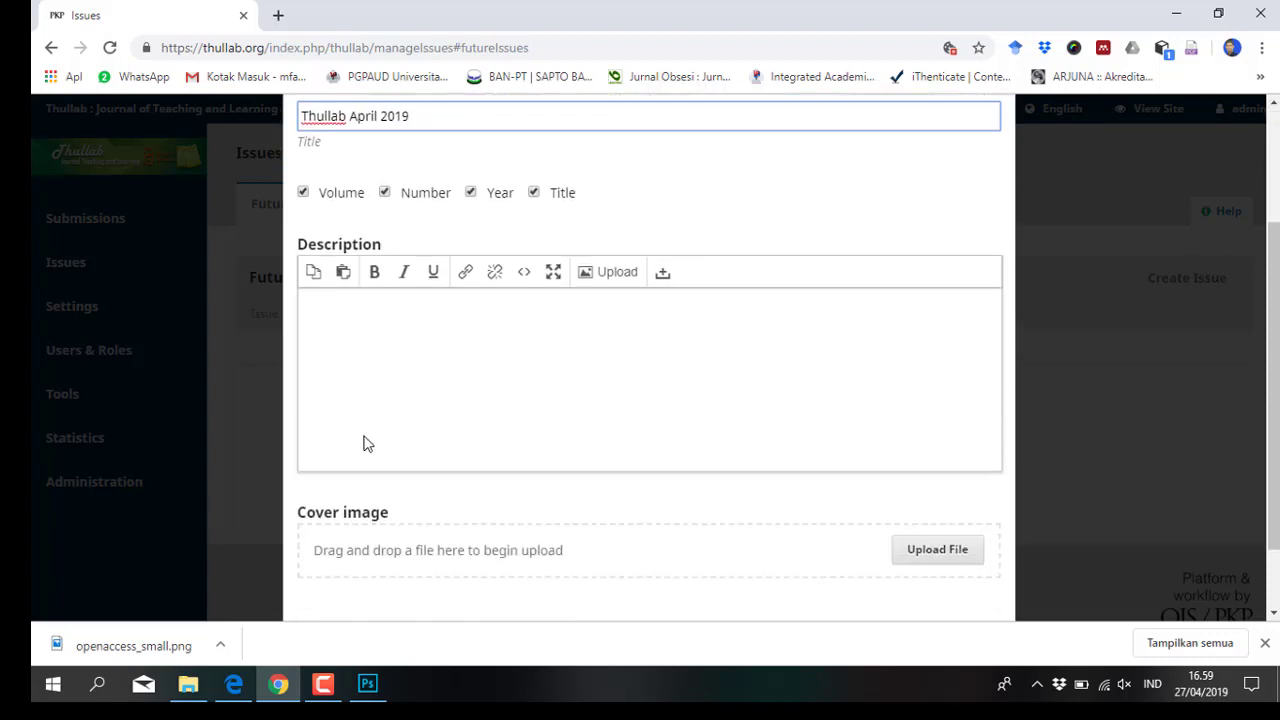
pyautogui.scroll(-1, 522, 470)
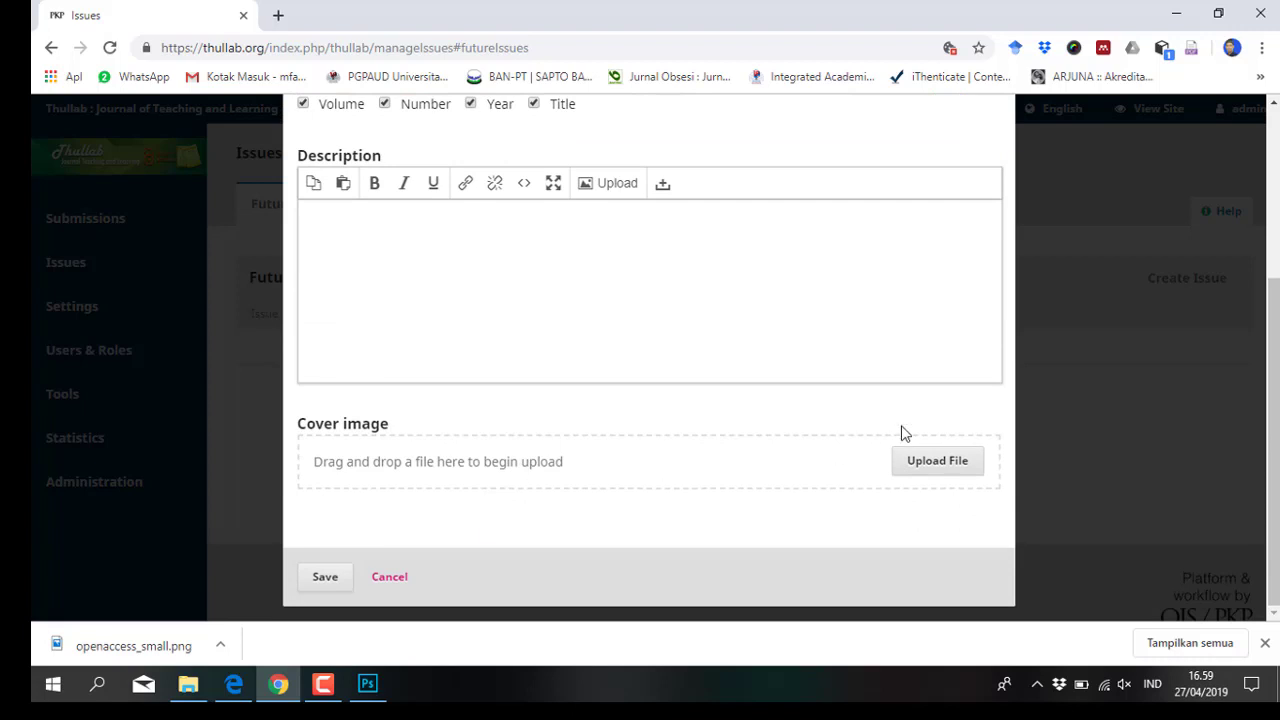
pyautogui.click(925, 463)
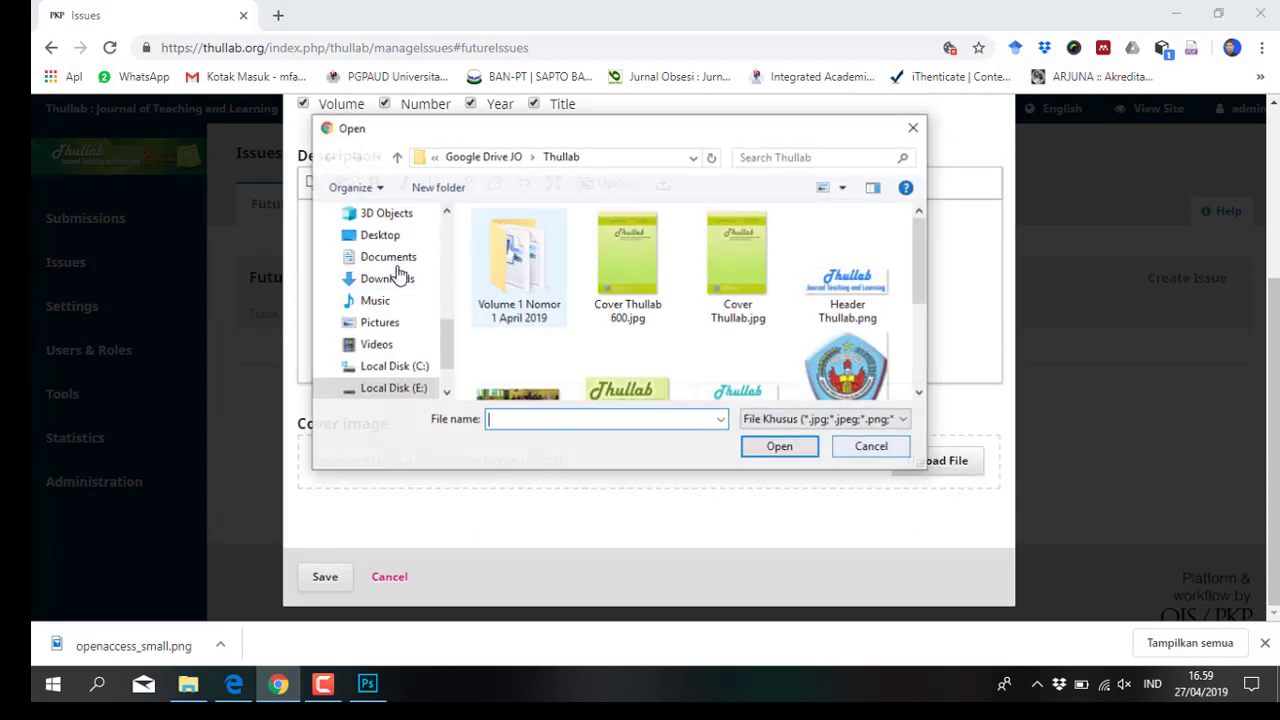
pyautogui.click(622, 275)
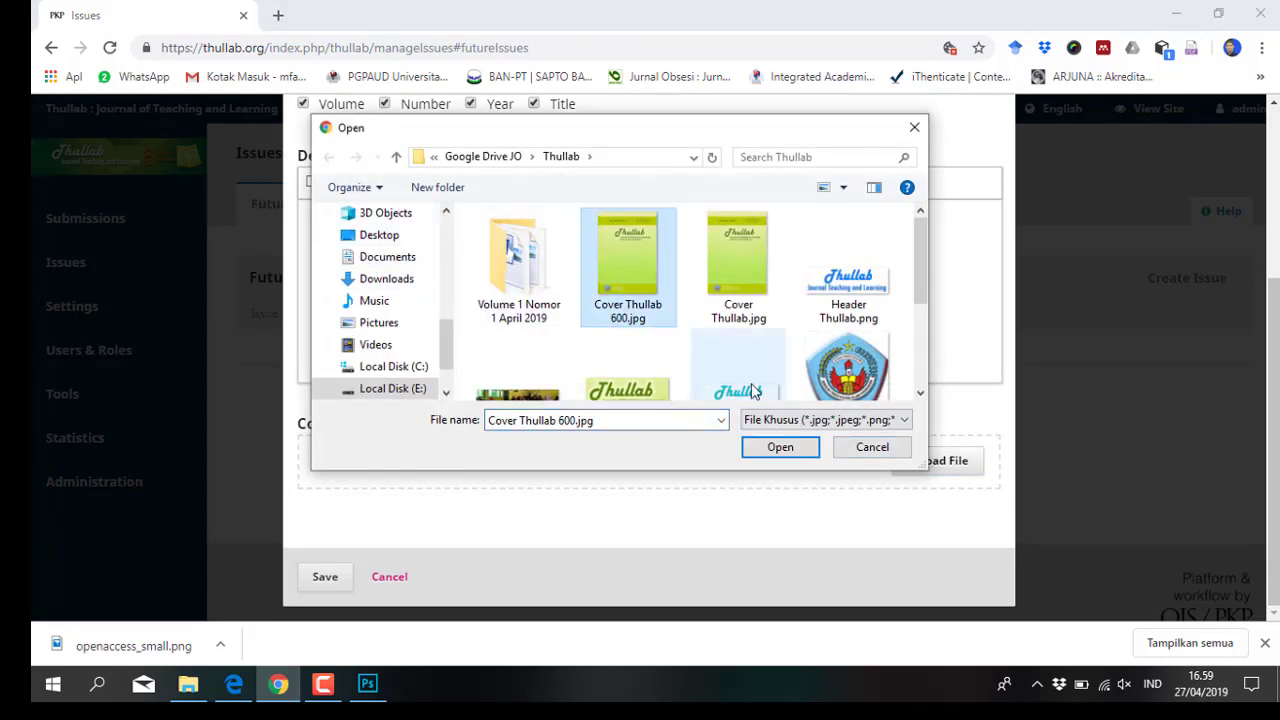
pyautogui.click(778, 449)
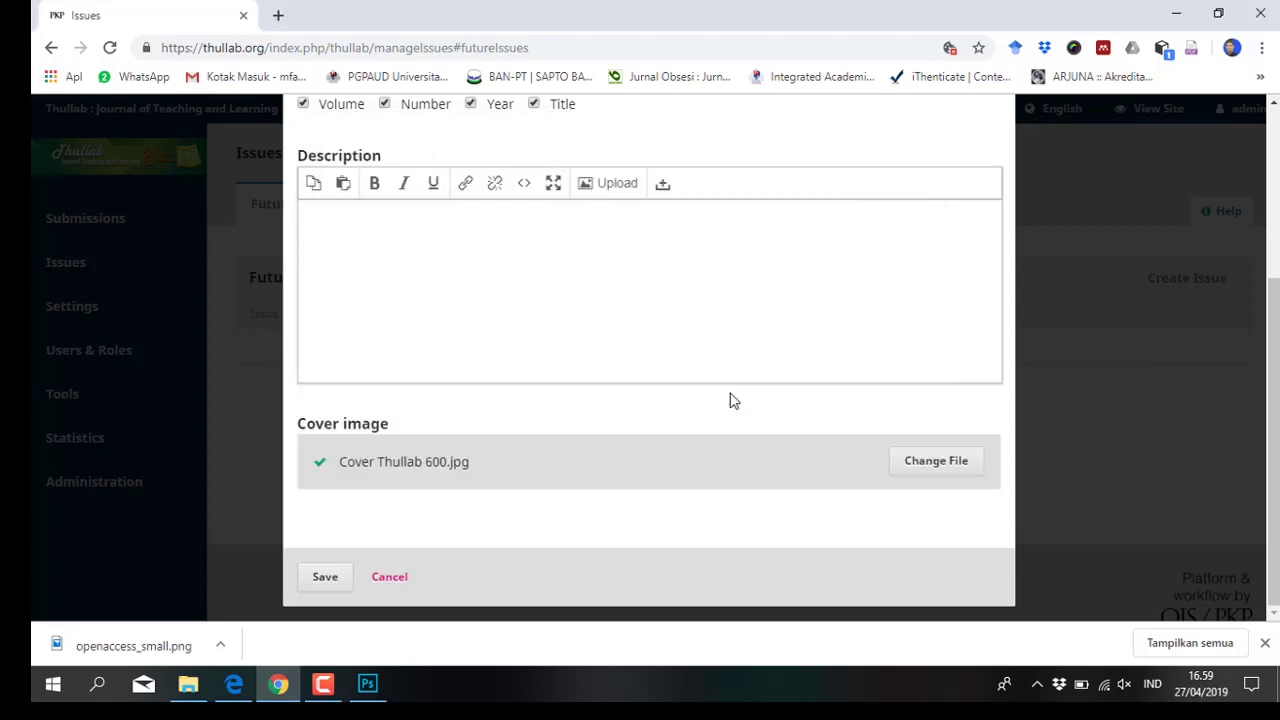
pyautogui.click(333, 577)
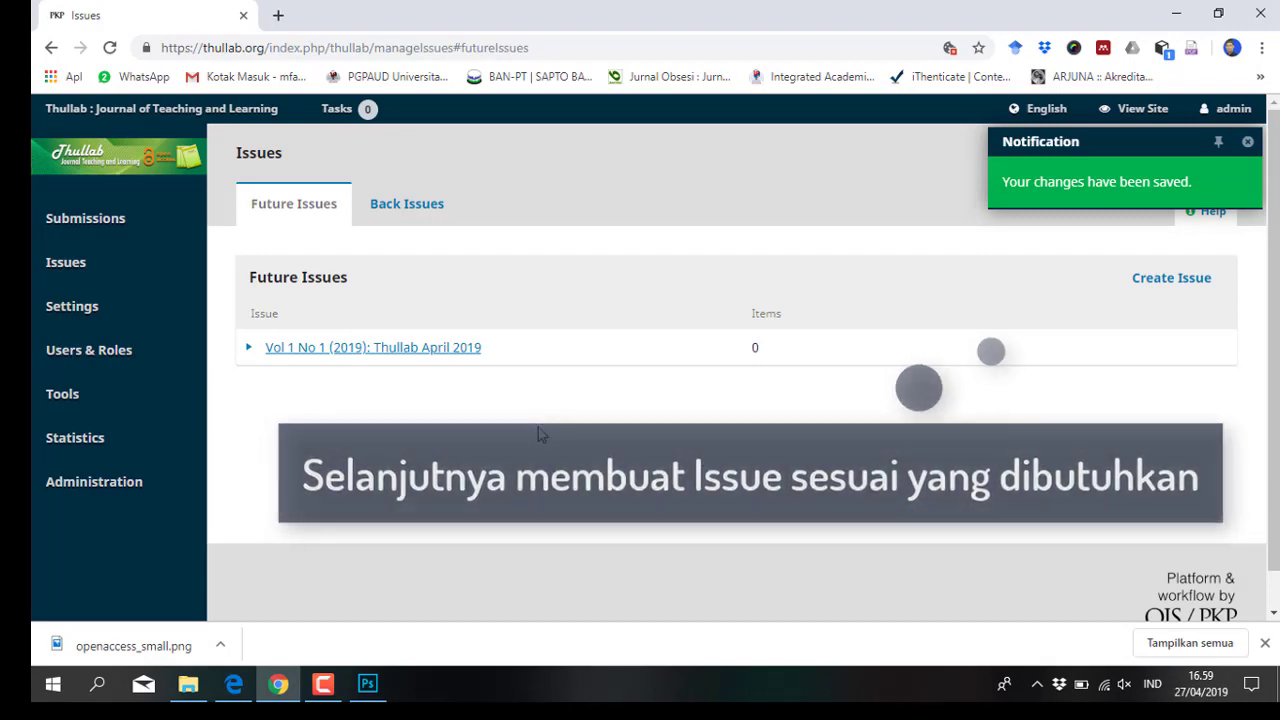
# Start another issue with Volume 1, Number 2, Year 2019 and title 'Thullab Oktober 2019'
pyautogui.click(1160, 278)
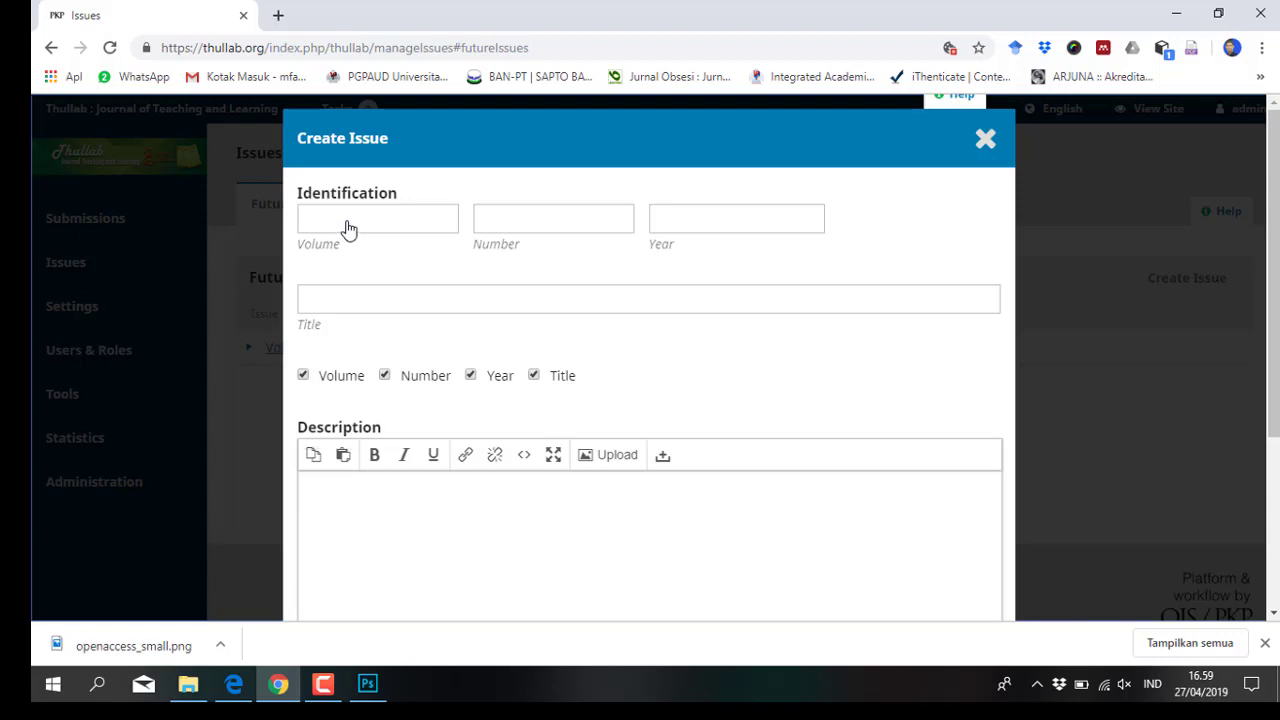
pyautogui.click(347, 229)
pyautogui.write('1')
pyautogui.click(553, 218)
pyautogui.write('2')
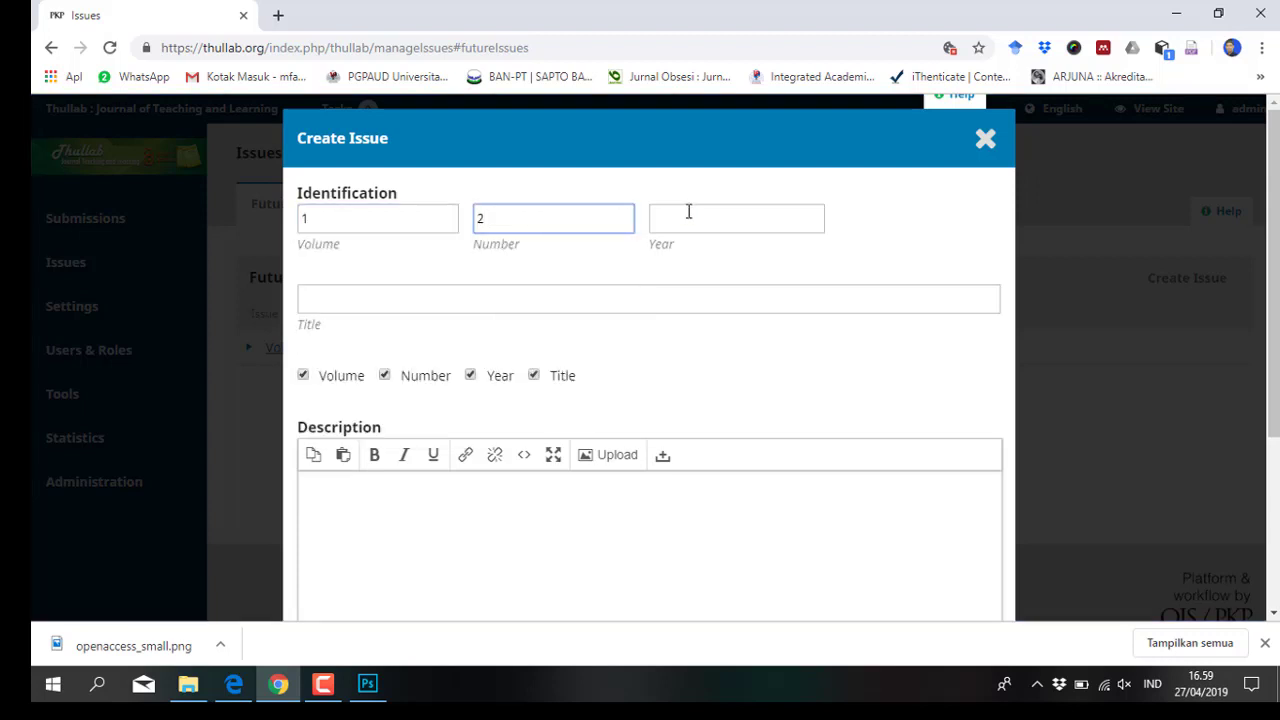
pyautogui.click(689, 214)
pyautogui.write('2019')
pyautogui.click(436, 303)
pyautogui.write('Thull')
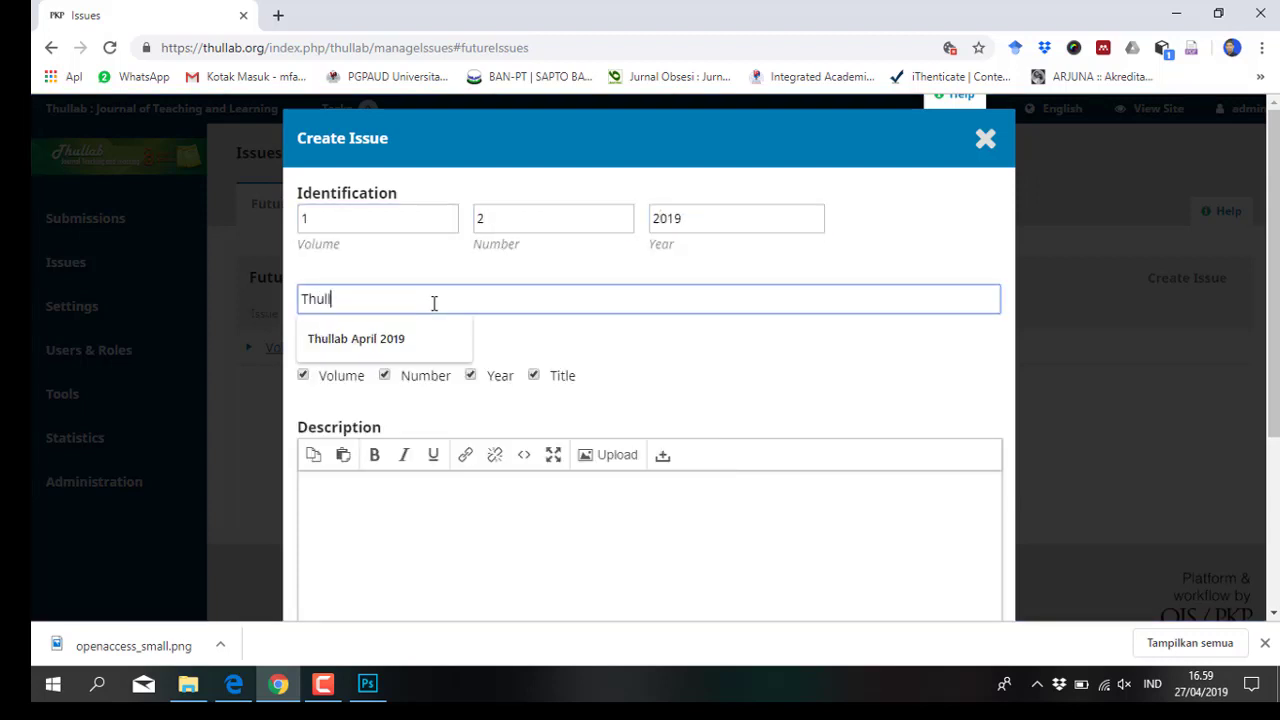
pyautogui.write('ab Oktober 2019')
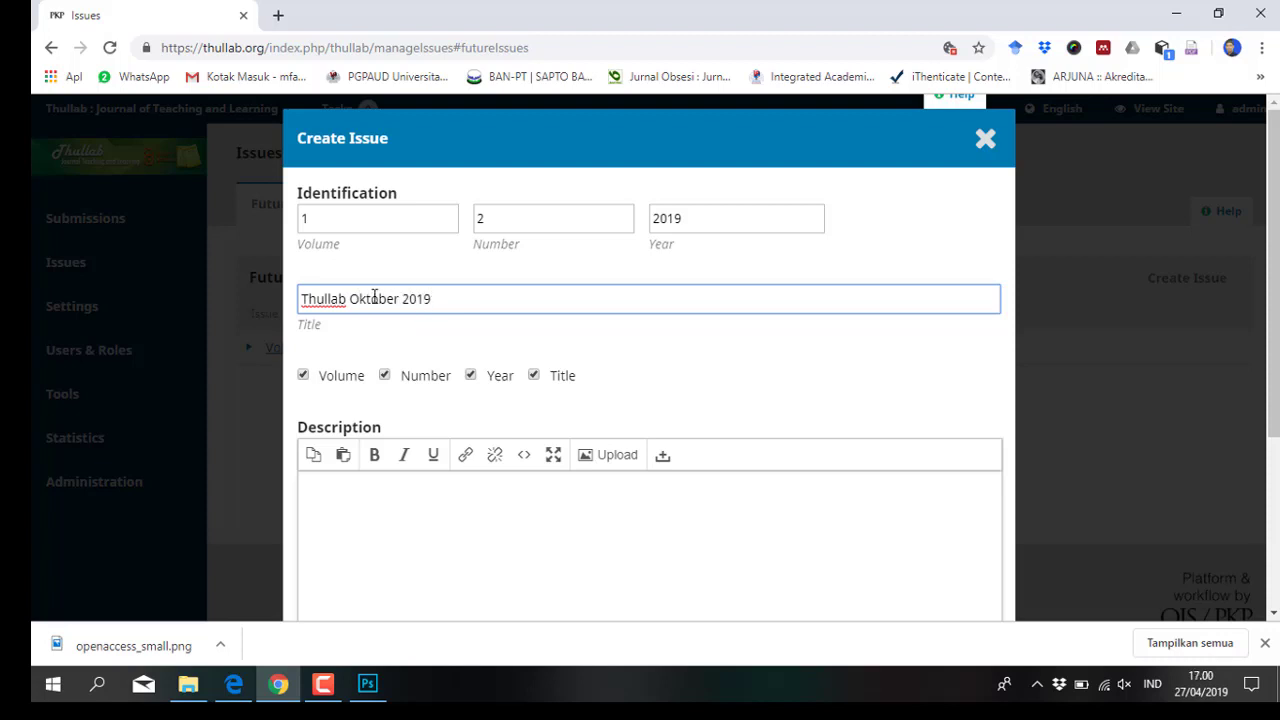
# Upload Cover Thullab.jpg as its cover and save the second issue
pyautogui.scroll(-3, 409, 520)
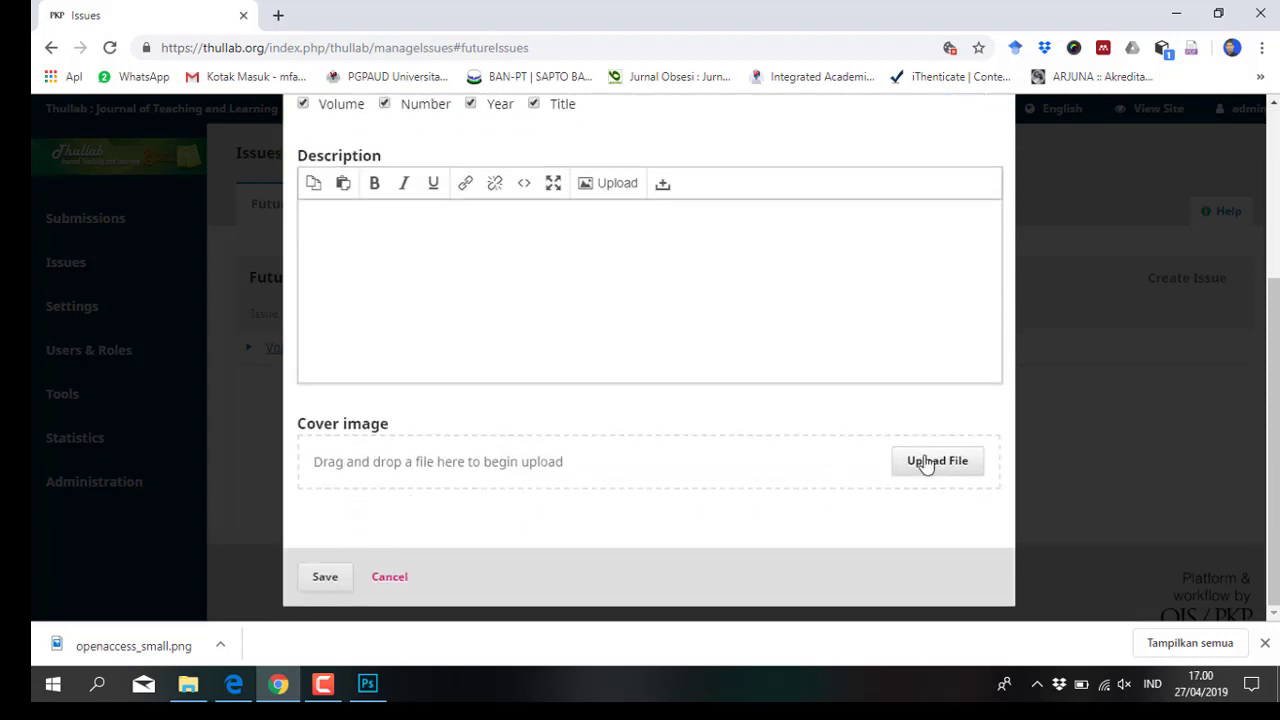
pyautogui.click(923, 460)
pyautogui.click(738, 287)
pyautogui.click(761, 447)
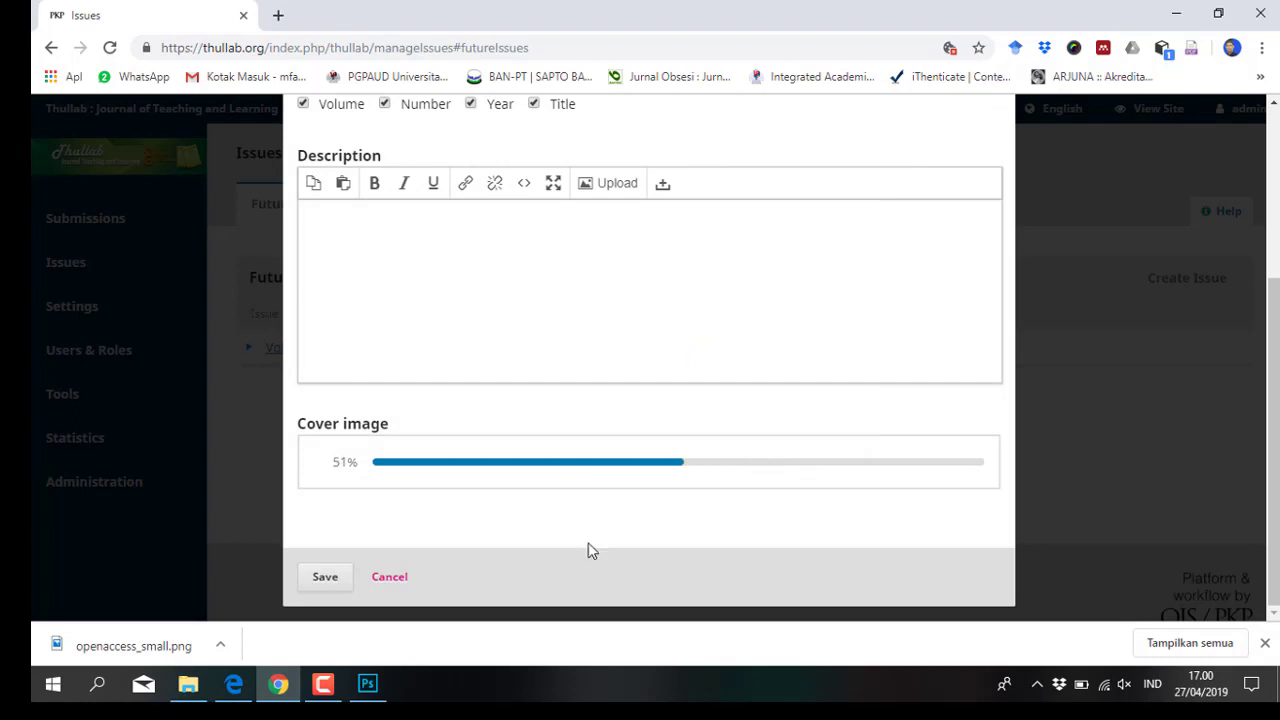
pyautogui.click(328, 577)
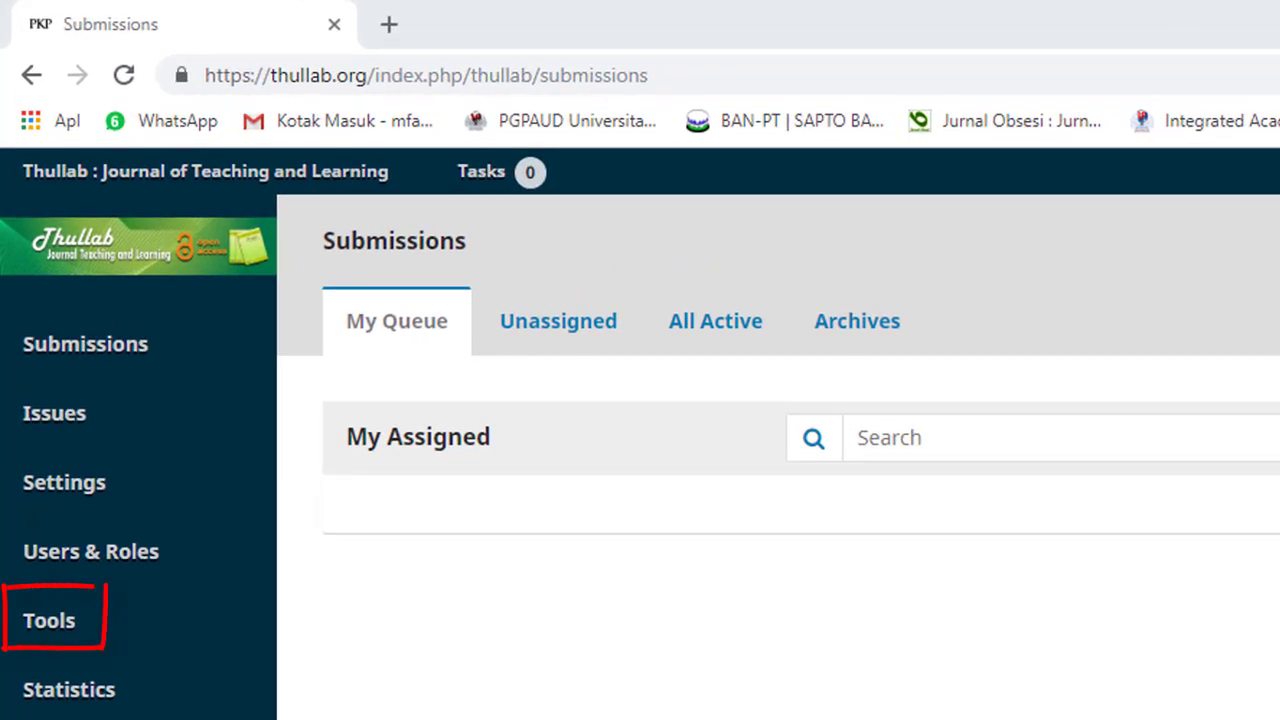
# Open the QuickSubmit Plugin under Import/Export and set the section to Articles
pyautogui.moveTo(74, 625)
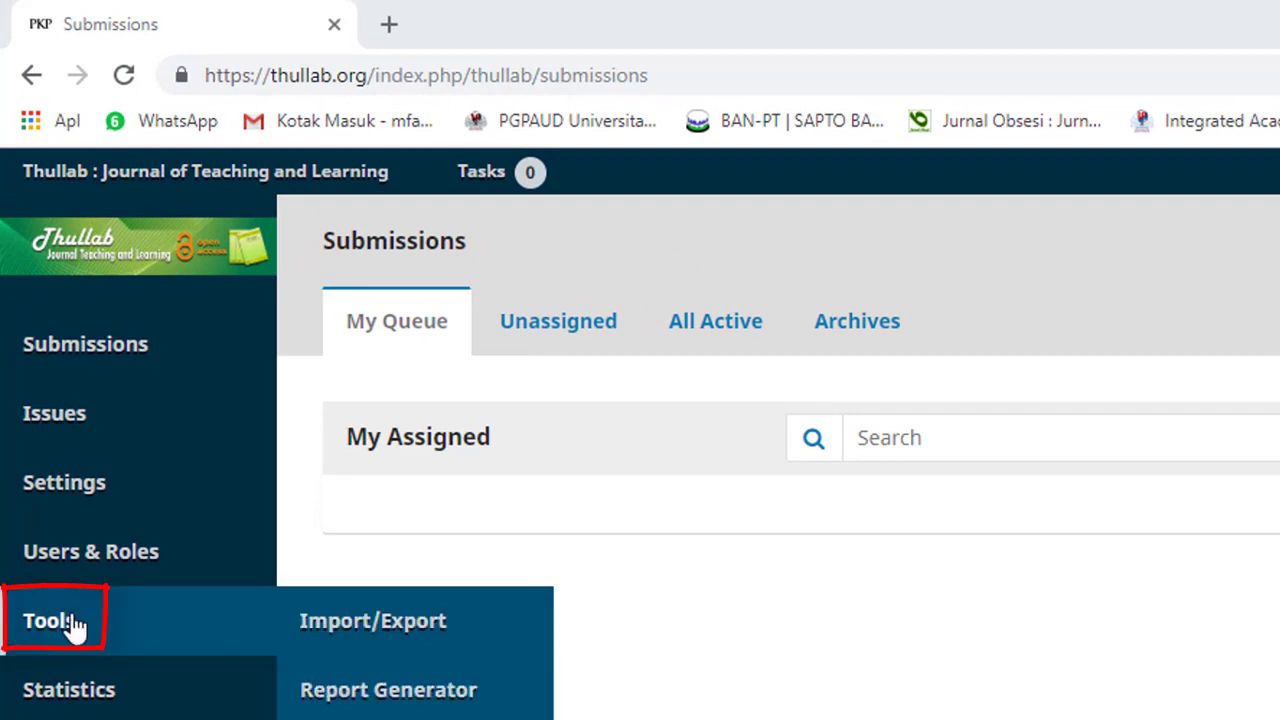
pyautogui.click(432, 630)
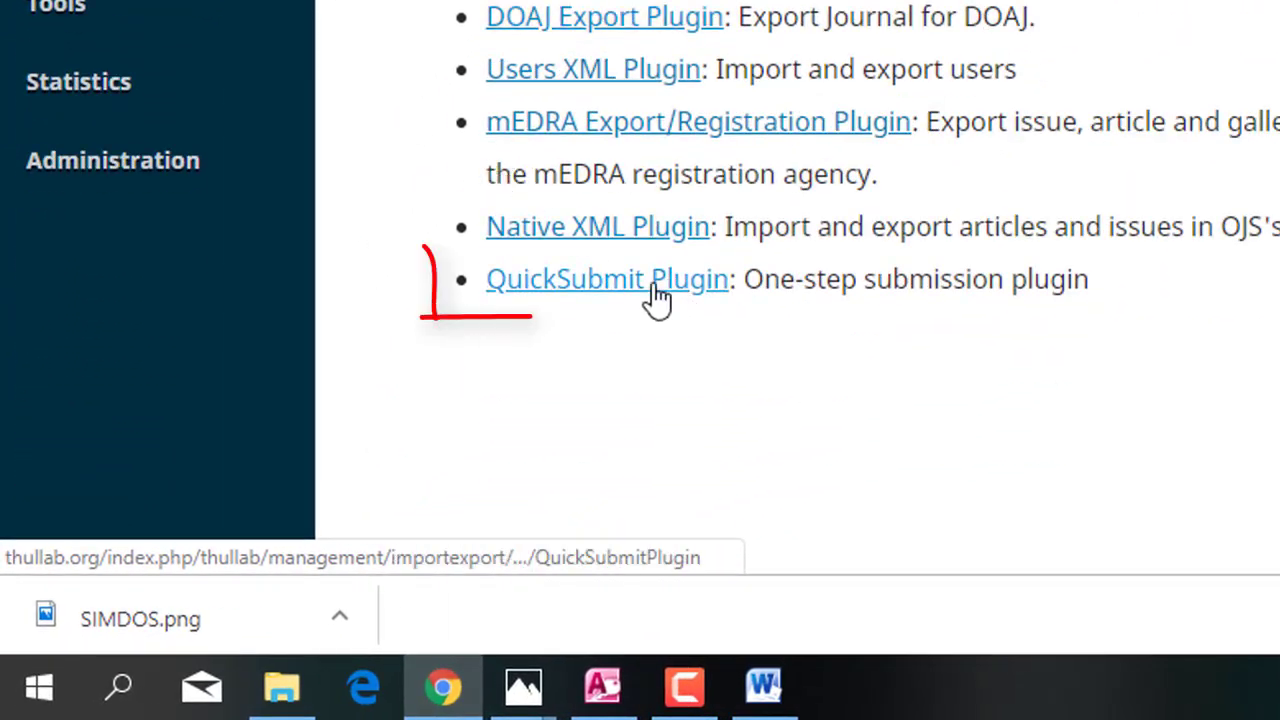
pyautogui.click(655, 286)
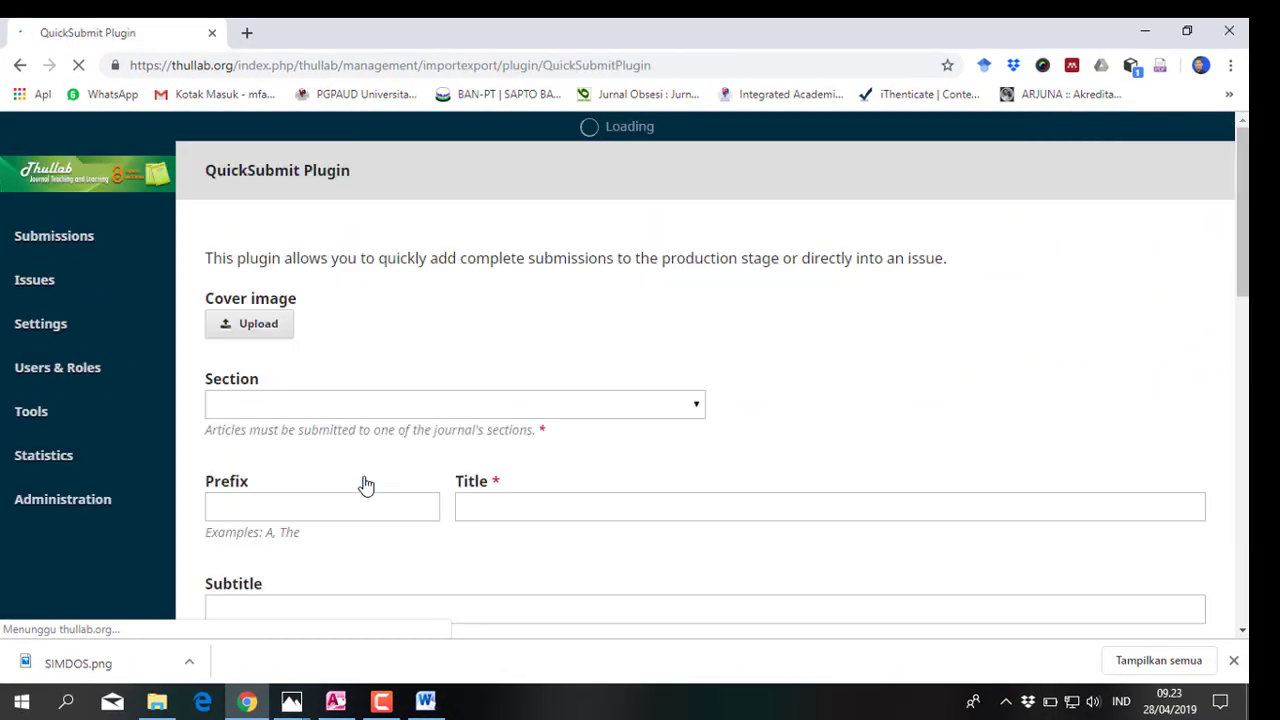
pyautogui.scroll(-1, 583, 331)
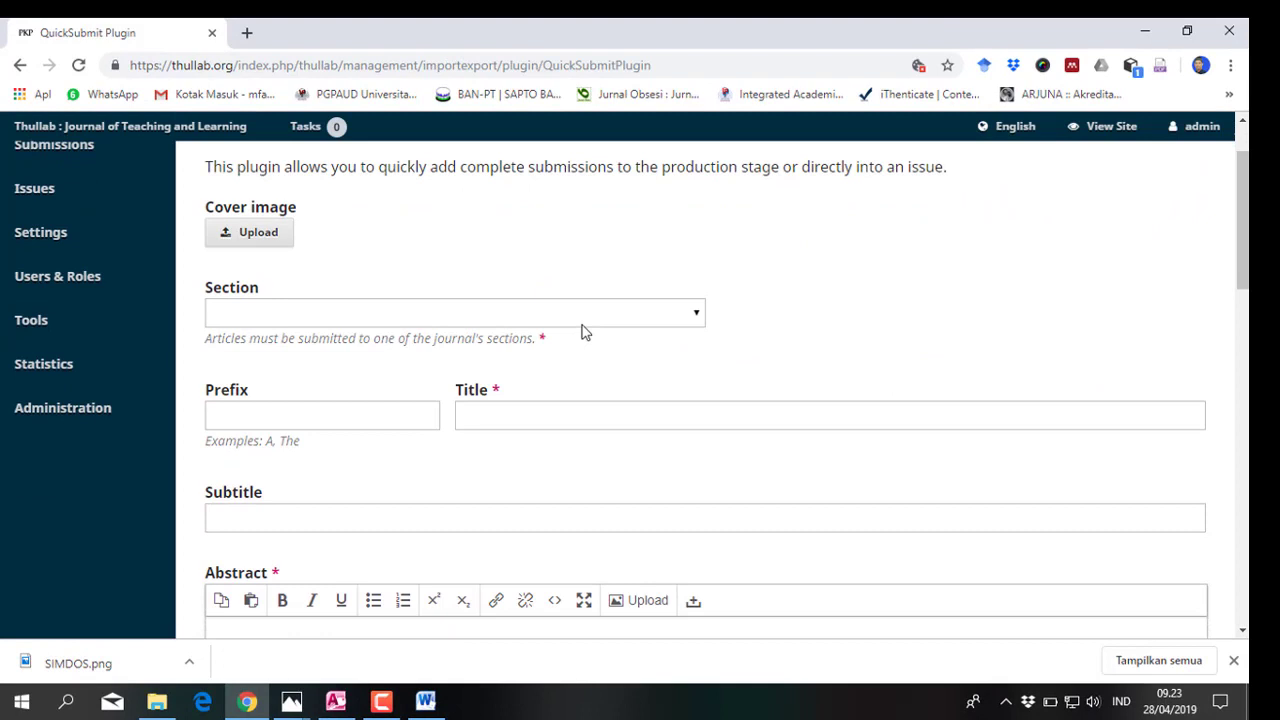
pyautogui.click(531, 318)
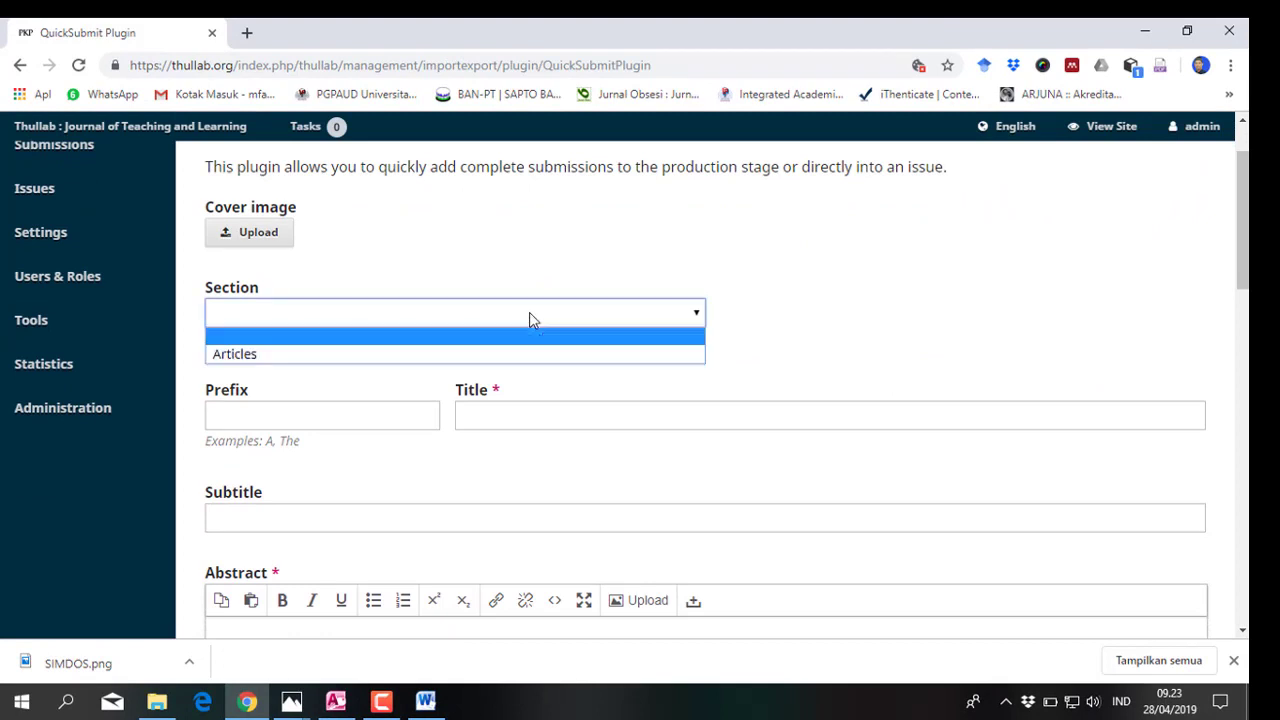
pyautogui.click(463, 354)
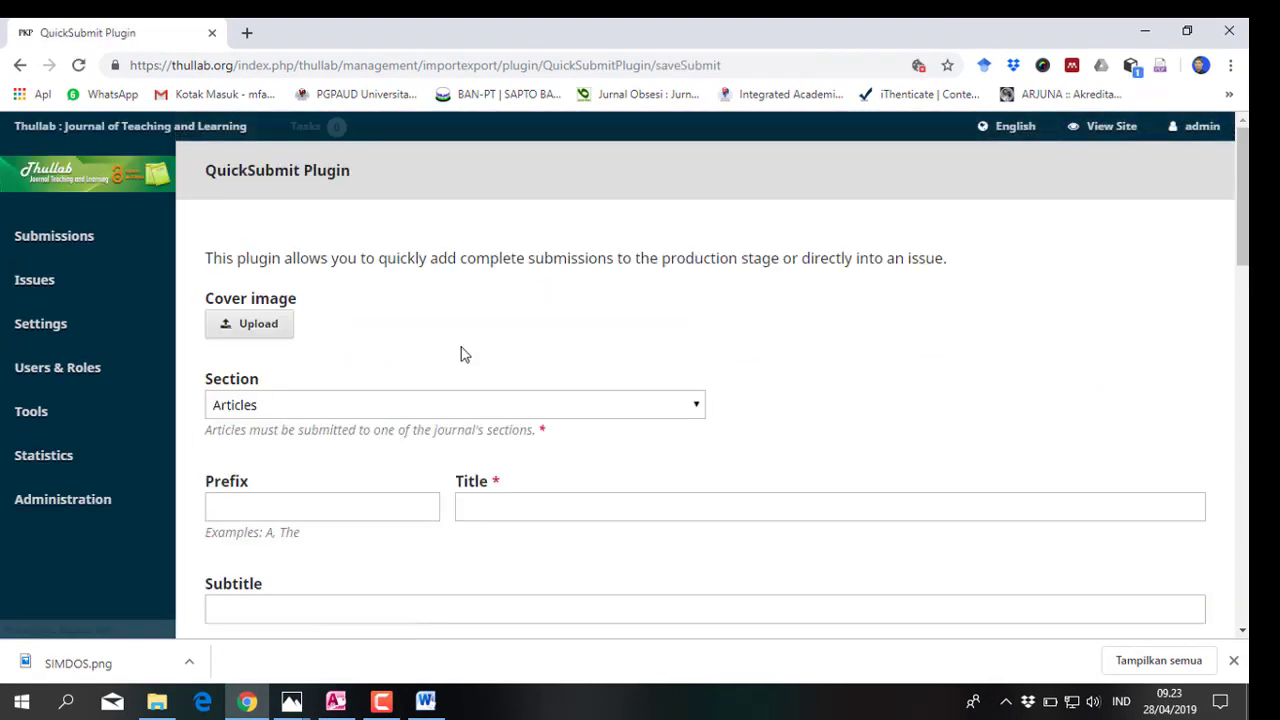
pyautogui.click(465, 506)
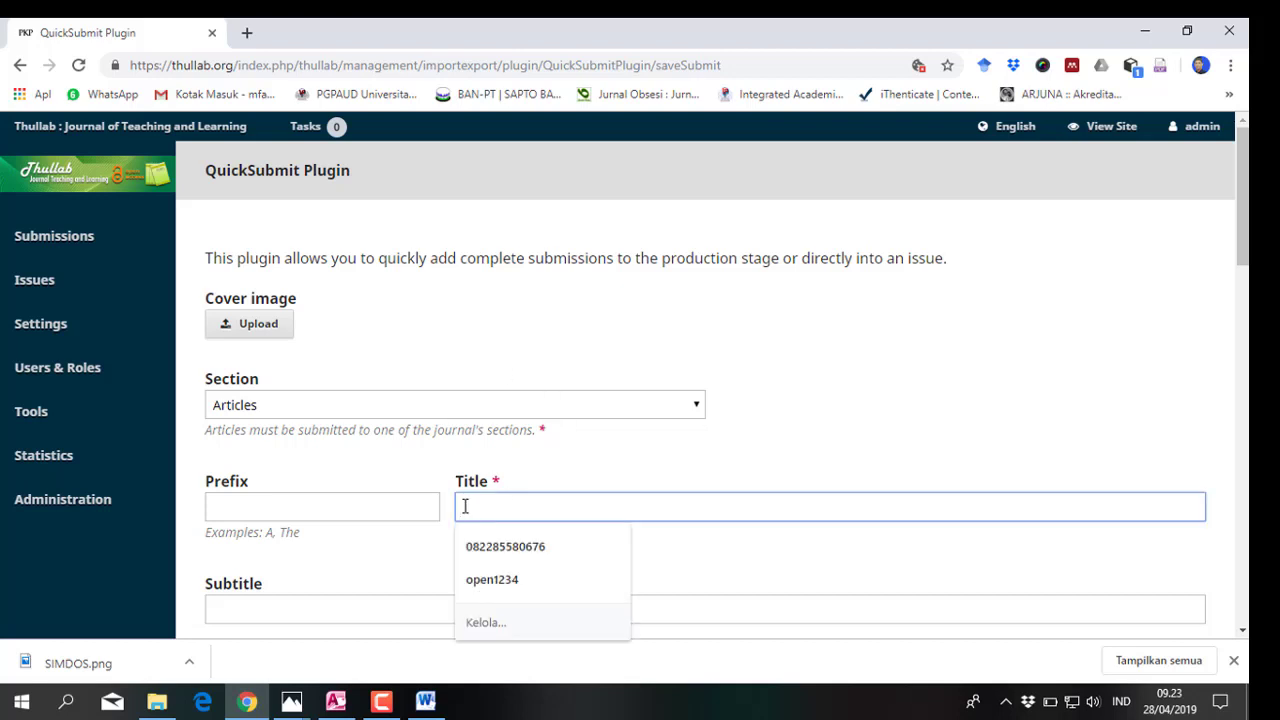
pyautogui.click(425, 703)
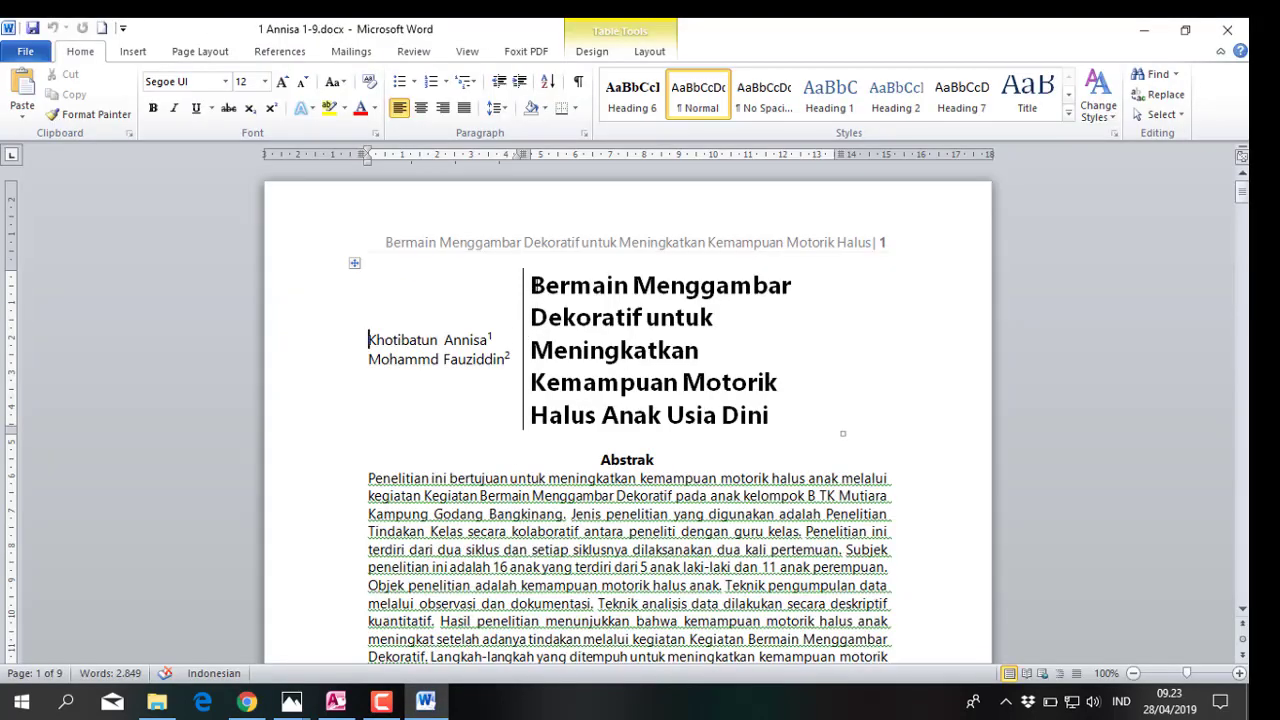
# Copy the title 'Bermain Menggambar Dekoratif untuk Meningkatkan Kemampuan Motorik Halus Anak Usia Dini' from Word into Title
pyautogui.moveTo(532, 287); pyautogui.dragTo(740, 403)
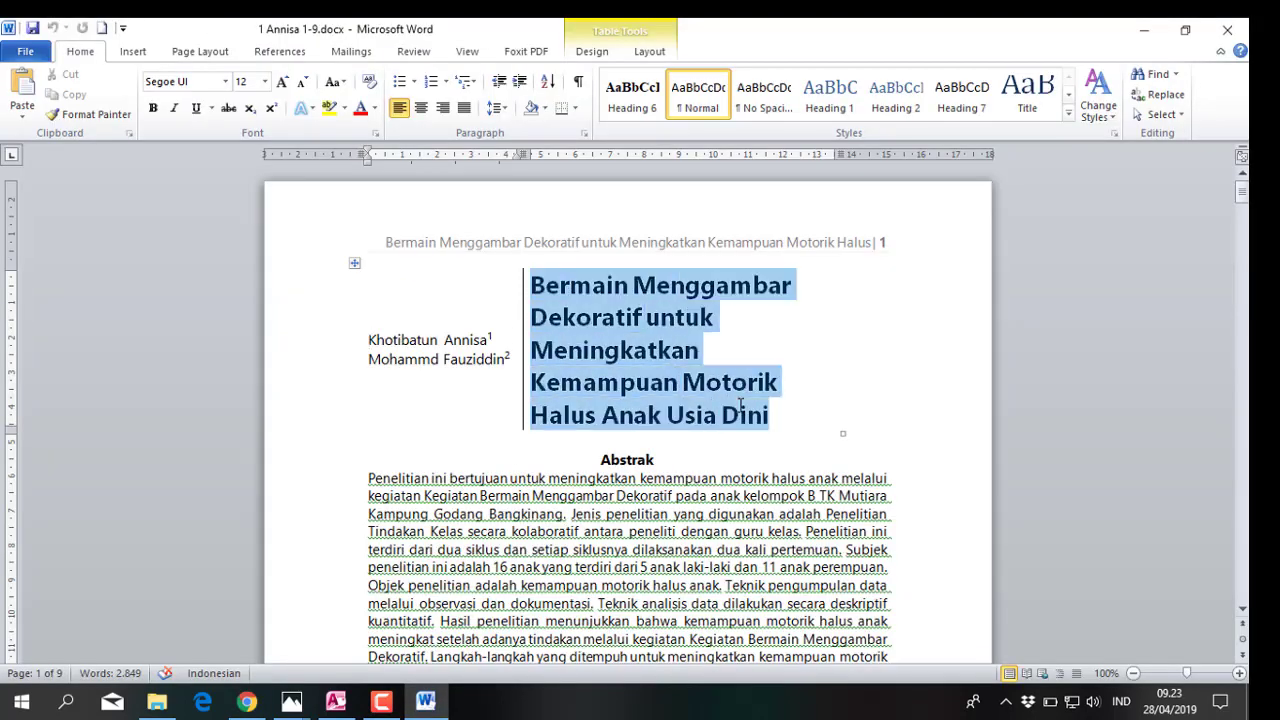
pyautogui.rightClick(673, 400)
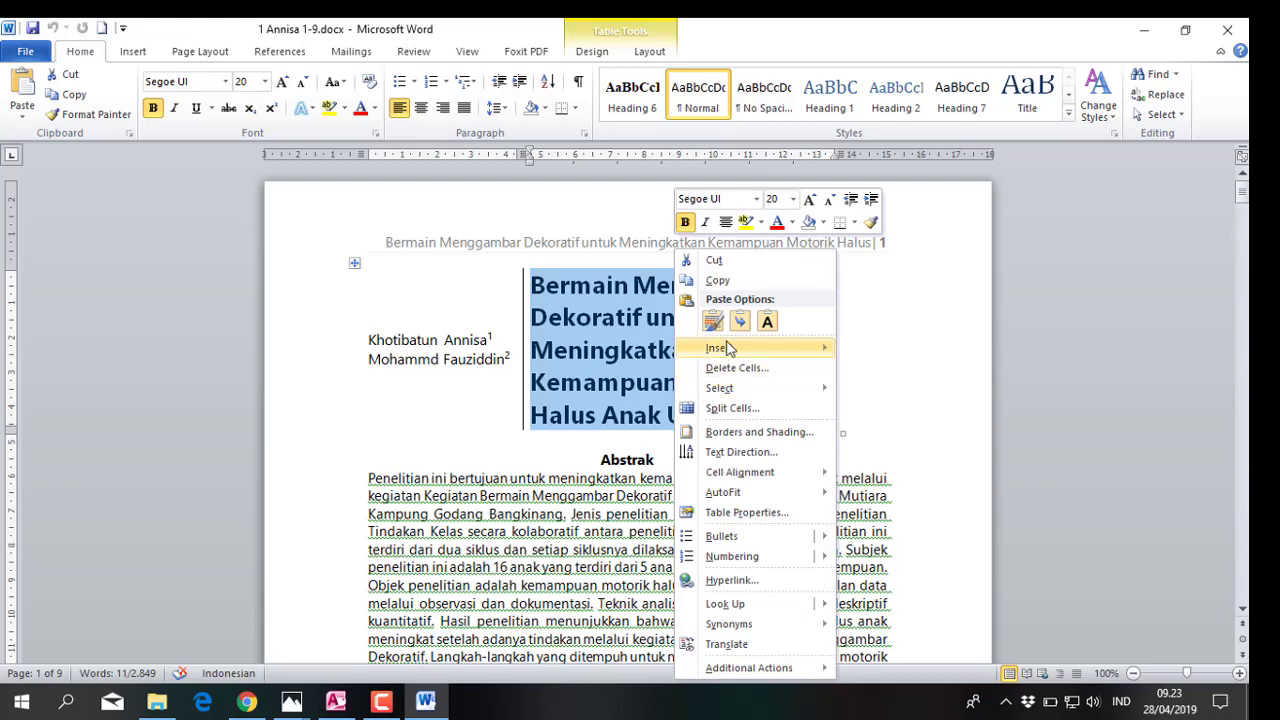
pyautogui.click(718, 281)
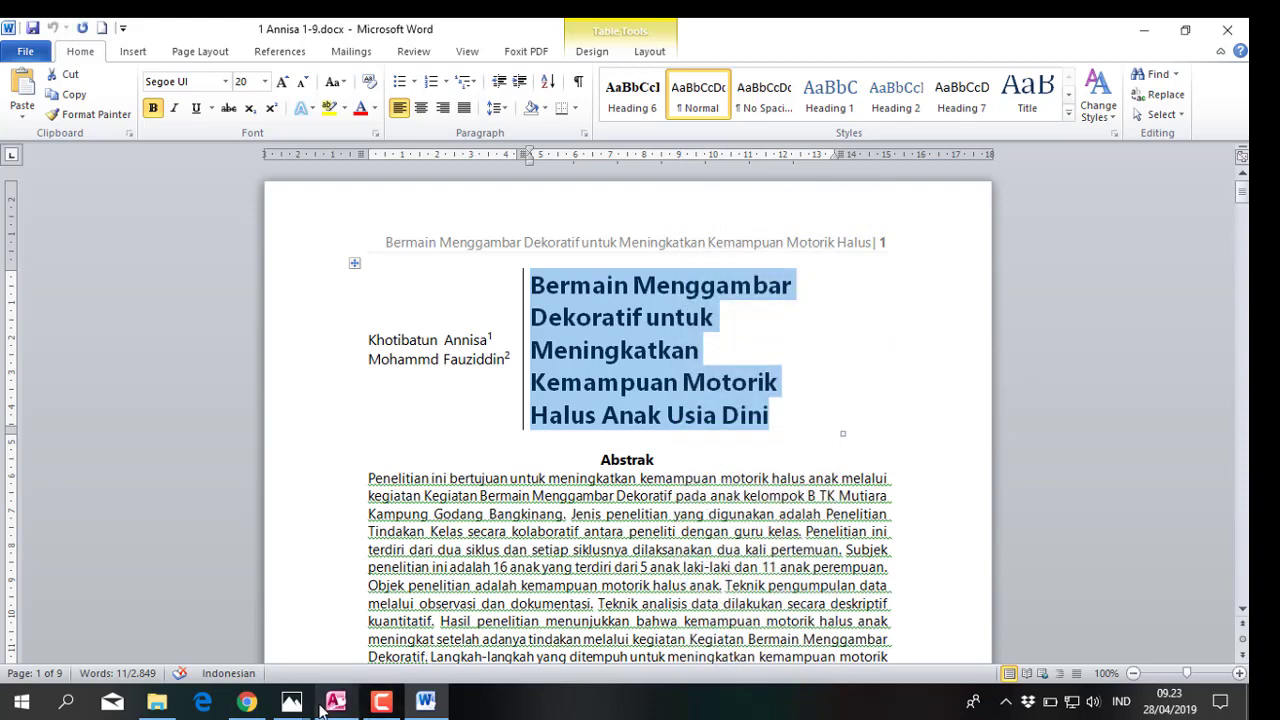
pyautogui.click(247, 701)
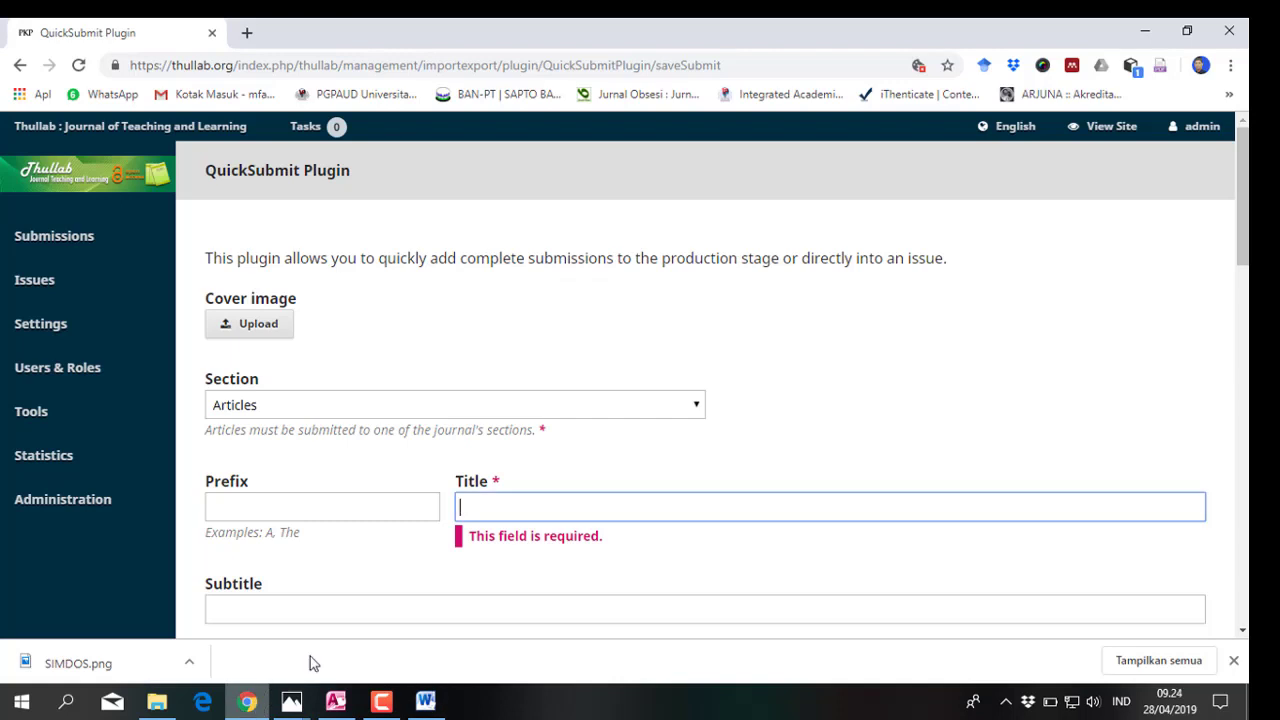
pyautogui.click(481, 508)
pyautogui.rightClick(481, 508)
pyautogui.click(491, 334)
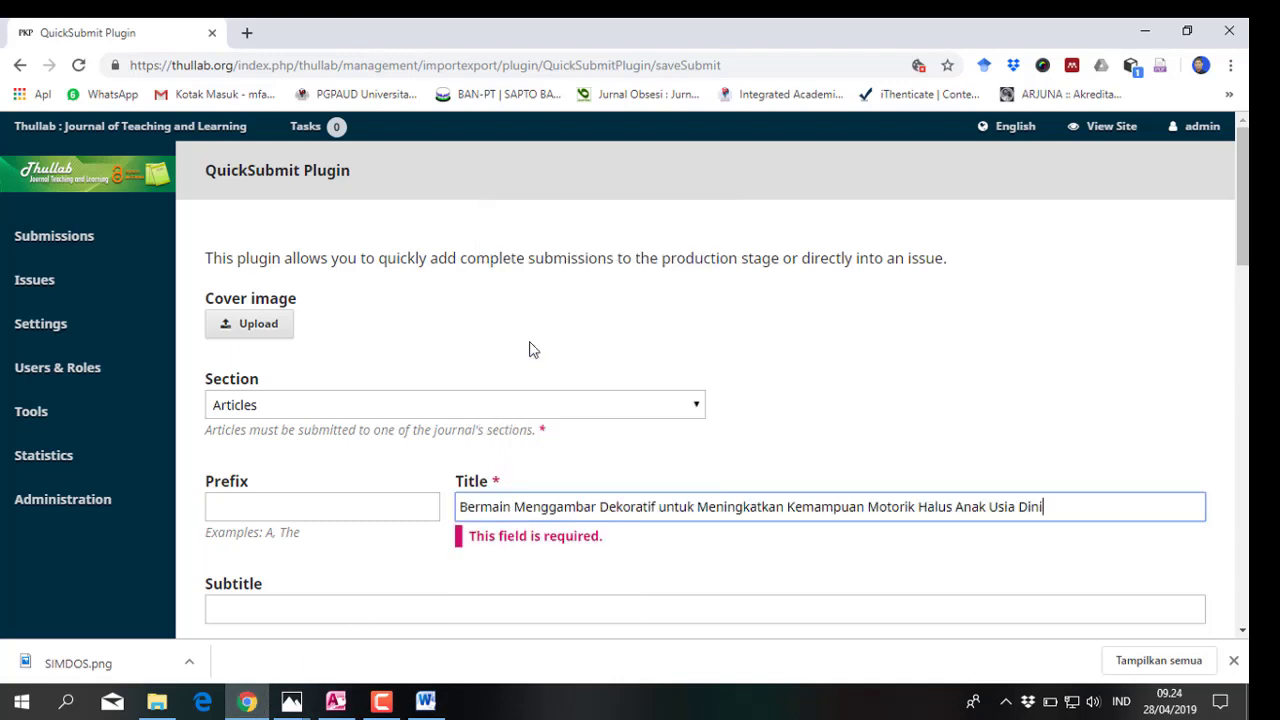
pyautogui.scroll(-2, 337, 460)
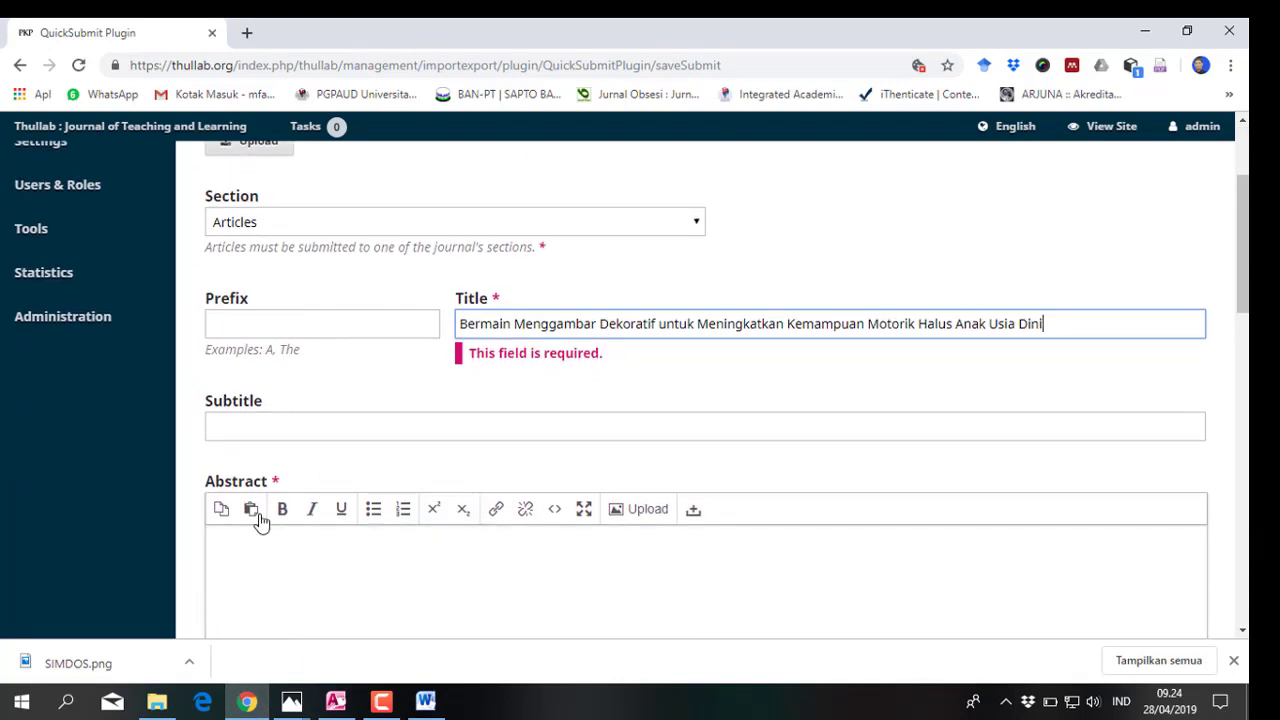
pyautogui.click(231, 544)
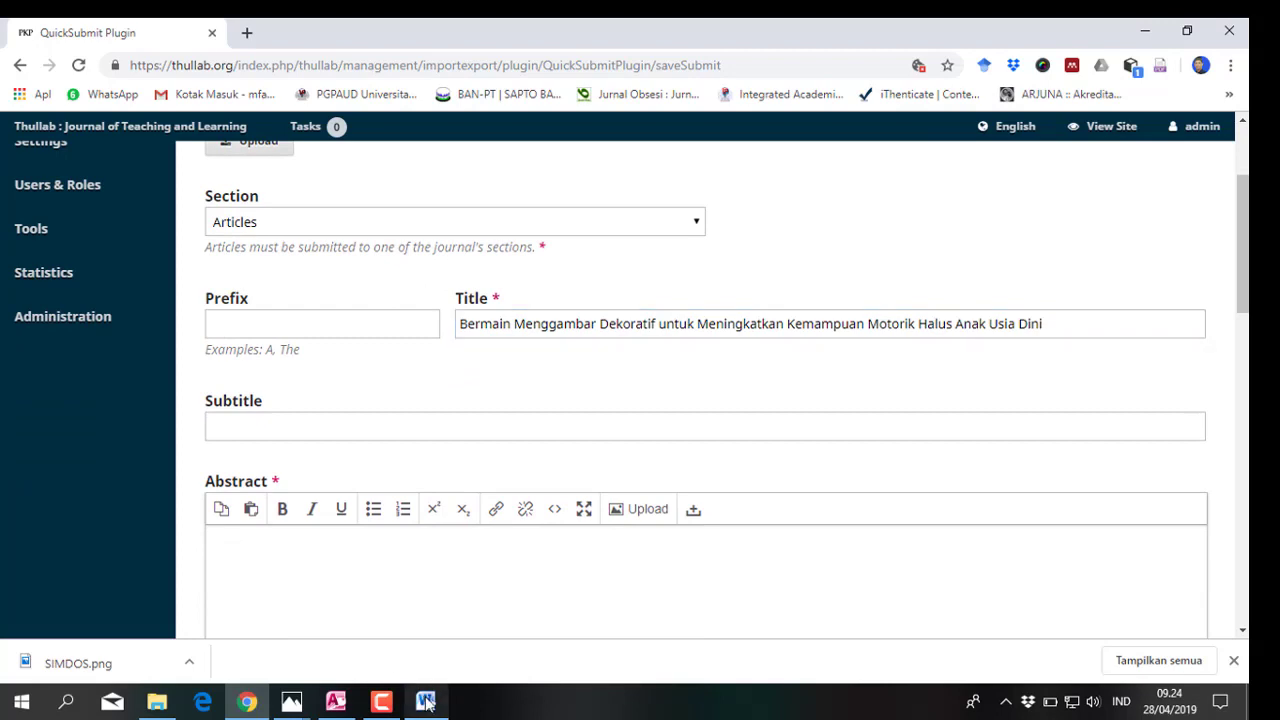
pyautogui.click(426, 702)
pyautogui.scroll(-3, 372, 488)
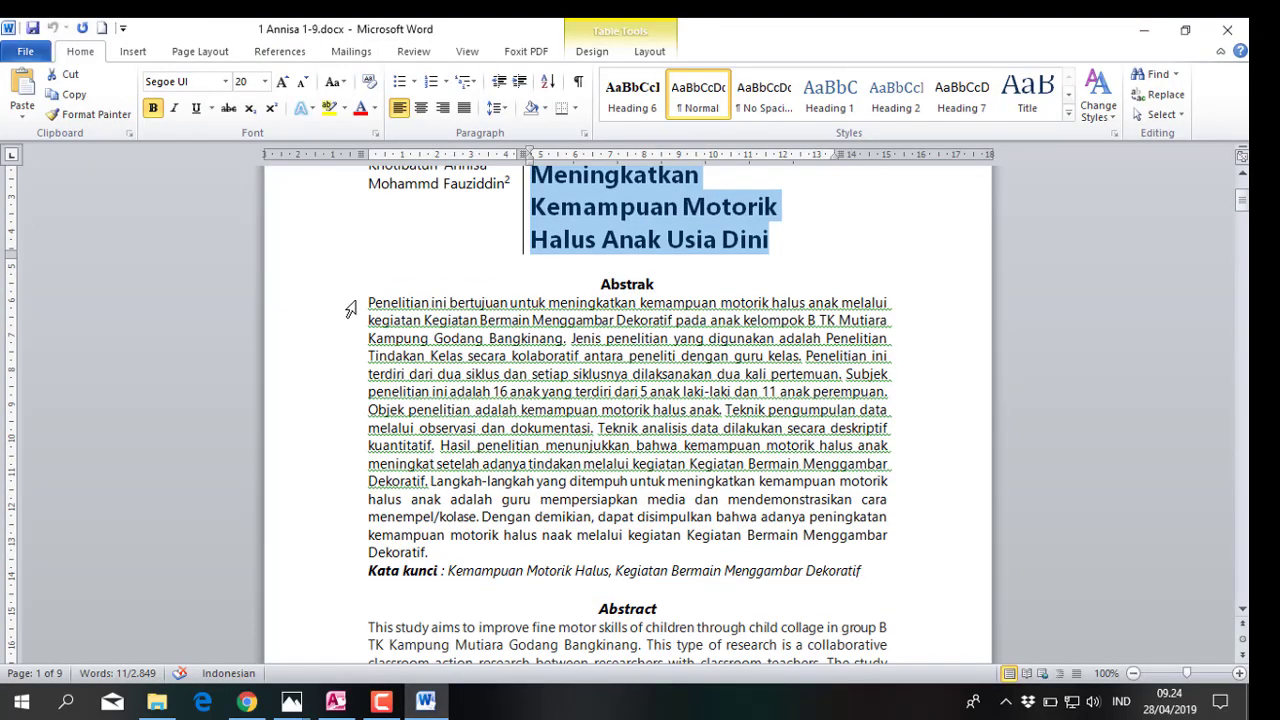
# Copy the Abstrak paragraph from Word and paste it into the Abstract editor
pyautogui.moveTo(350, 310); pyautogui.dragTo(364, 556)
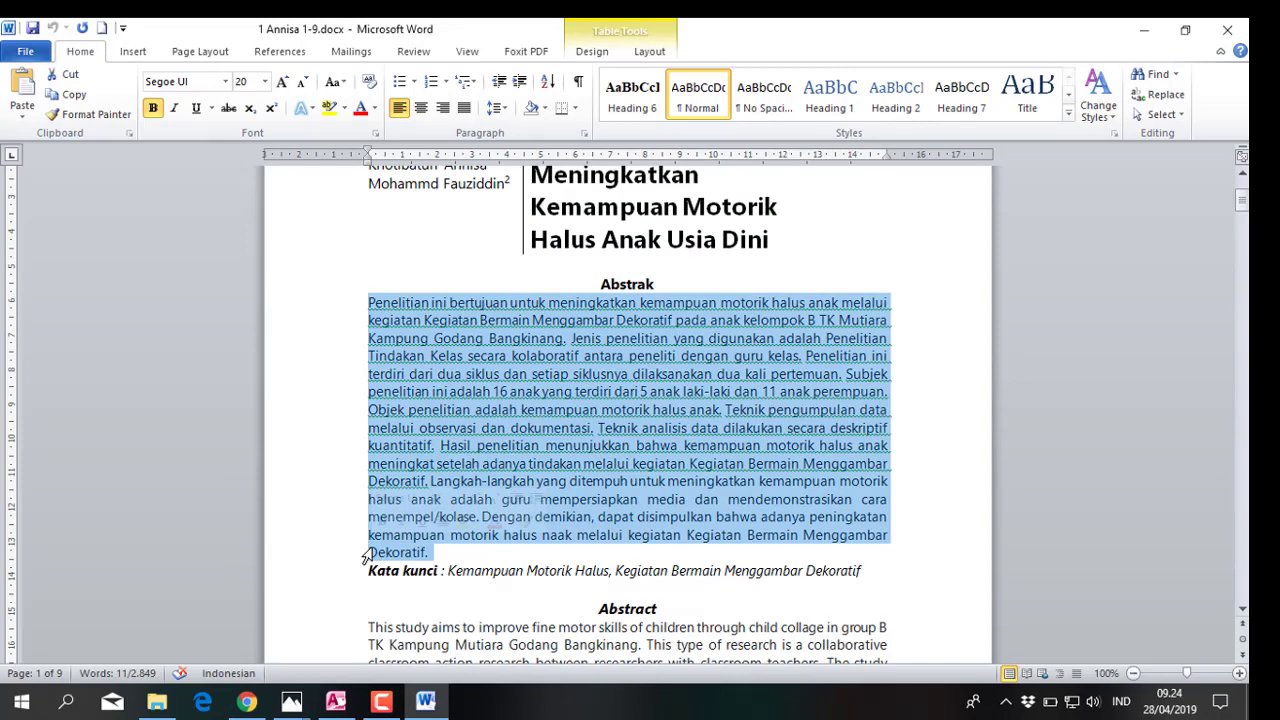
pyautogui.rightClick(420, 452)
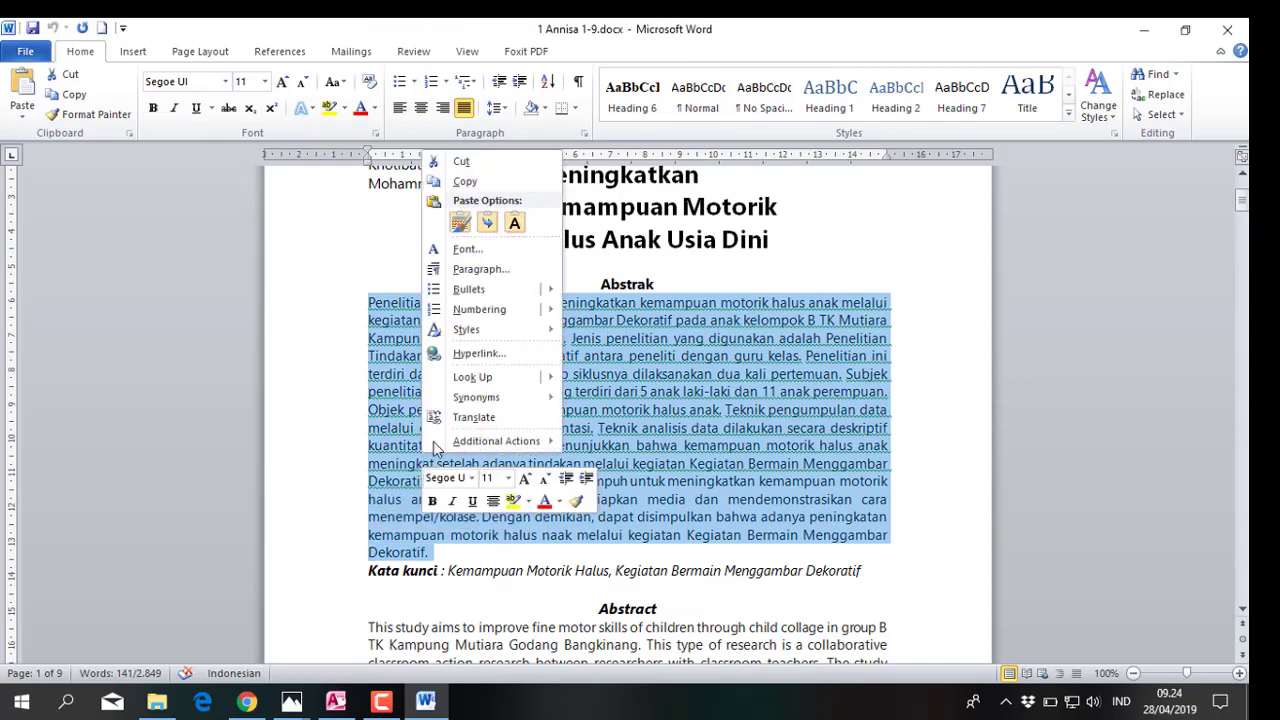
pyautogui.click(463, 183)
pyautogui.click(247, 702)
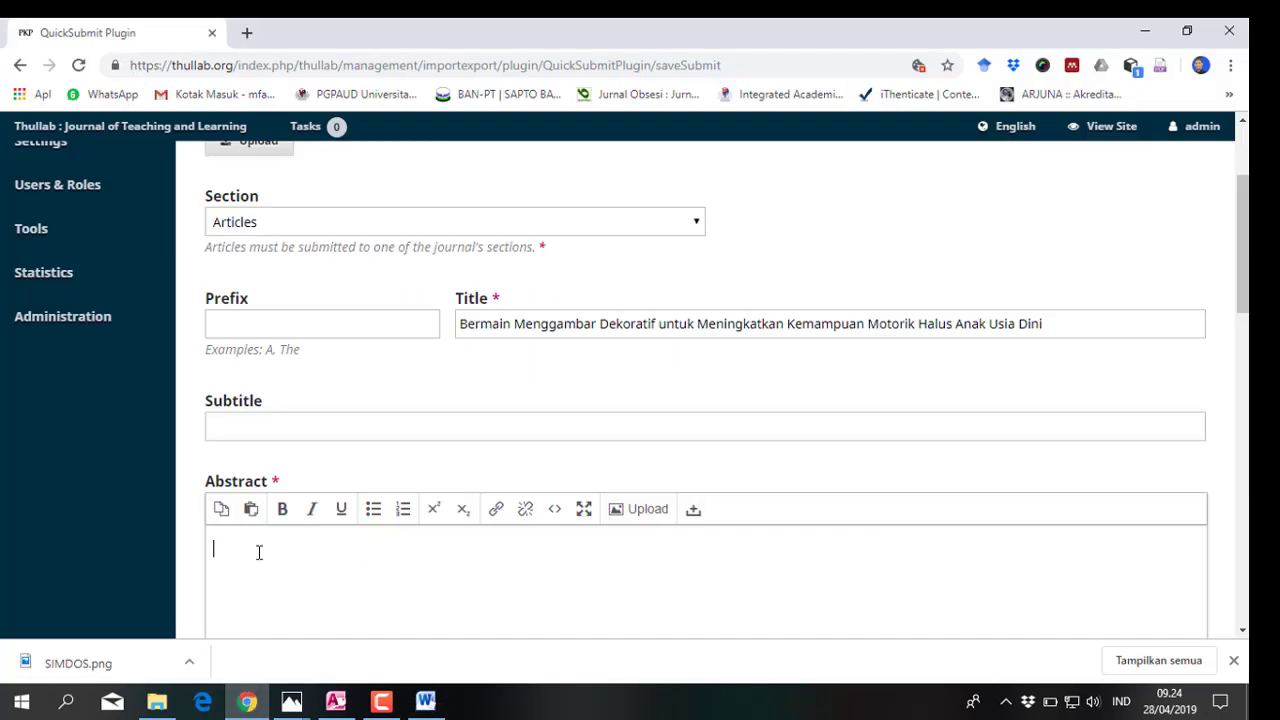
pyautogui.rightClick(225, 547)
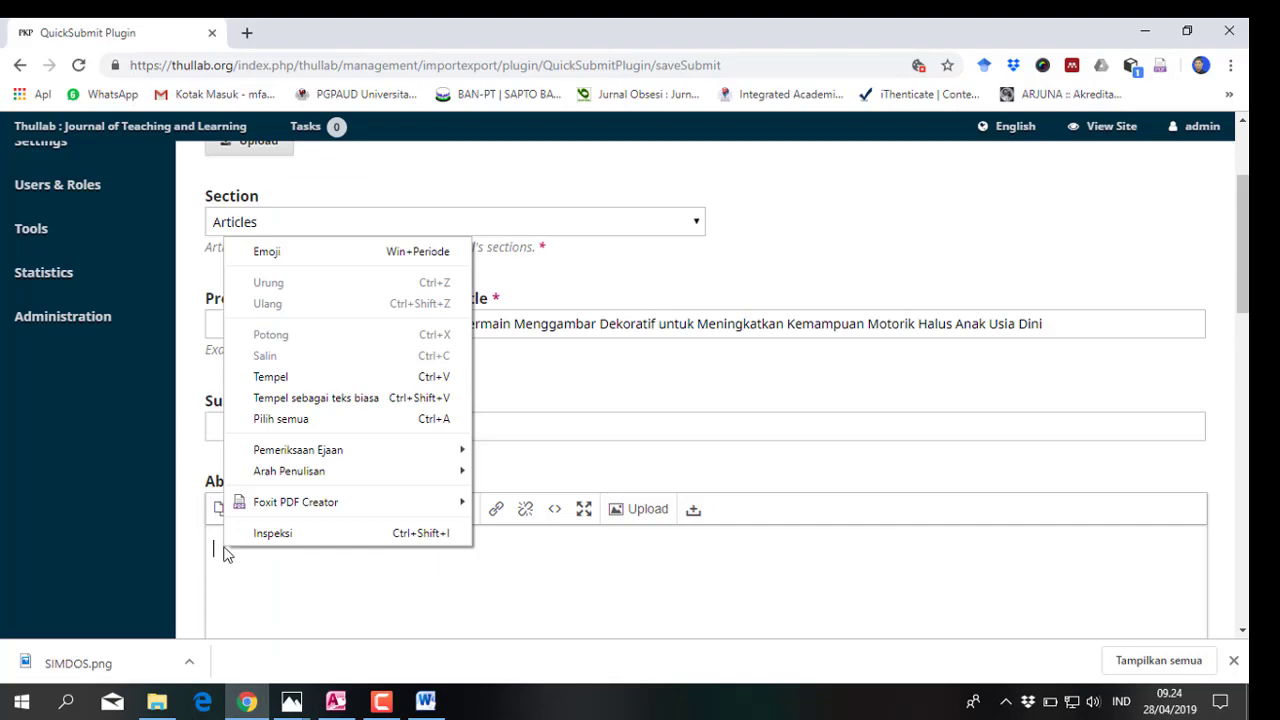
pyautogui.click(264, 375)
pyautogui.scroll(-5, 333, 423)
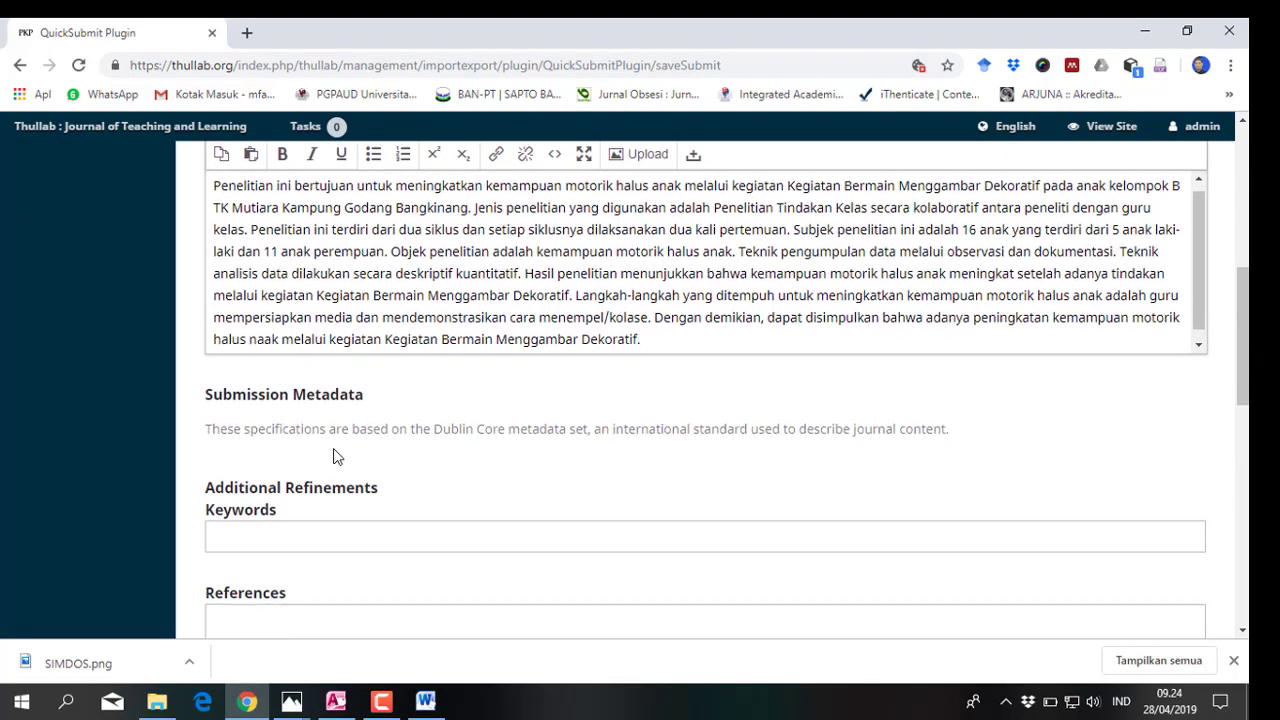
pyautogui.click(425, 703)
# Copy the keyword 'Kemampuan Motorik Halus' from Word into the Keywords field
pyautogui.moveTo(450, 573); pyautogui.dragTo(594, 570)
pyautogui.rightClick(594, 566)
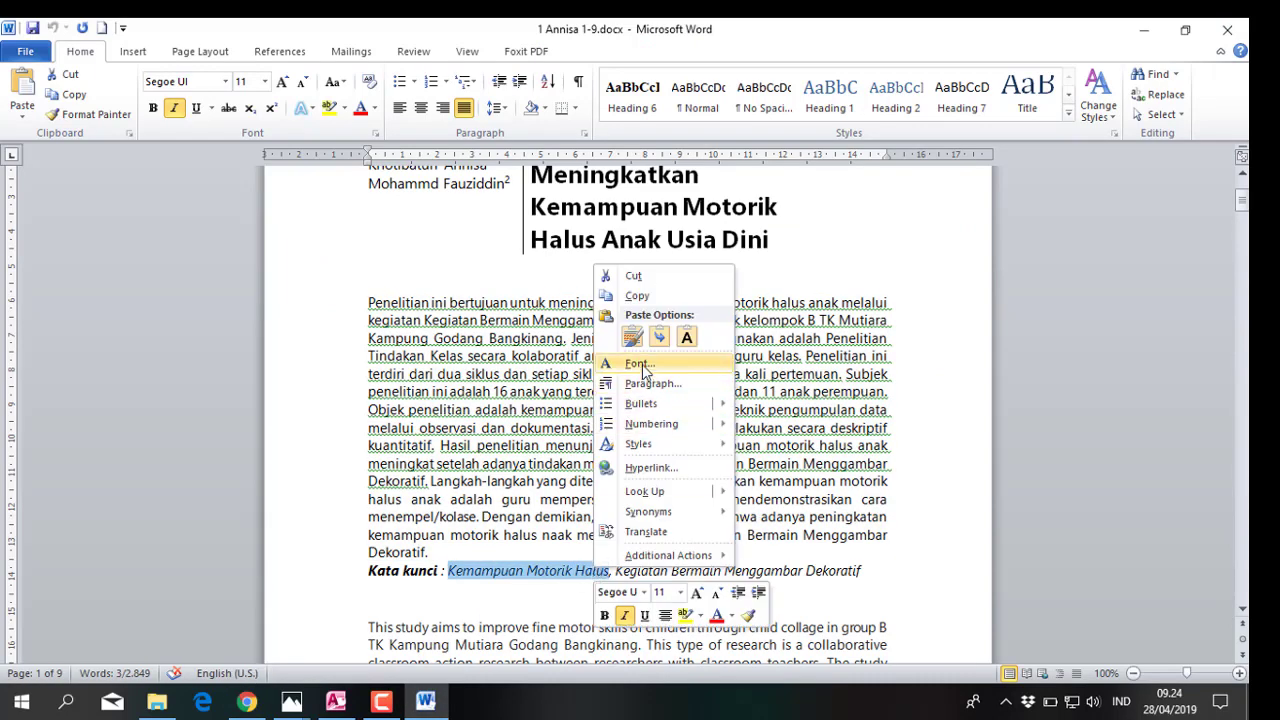
pyautogui.click(643, 296)
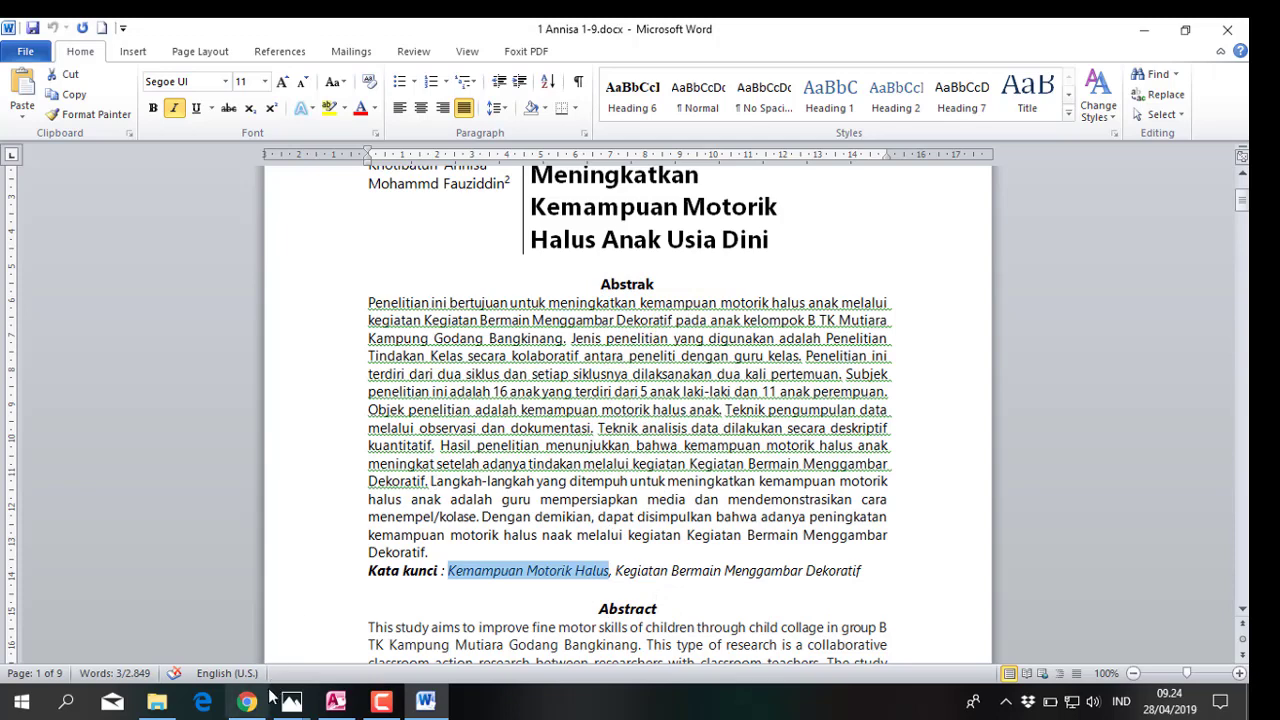
pyautogui.click(246, 703)
pyautogui.rightClick(234, 440)
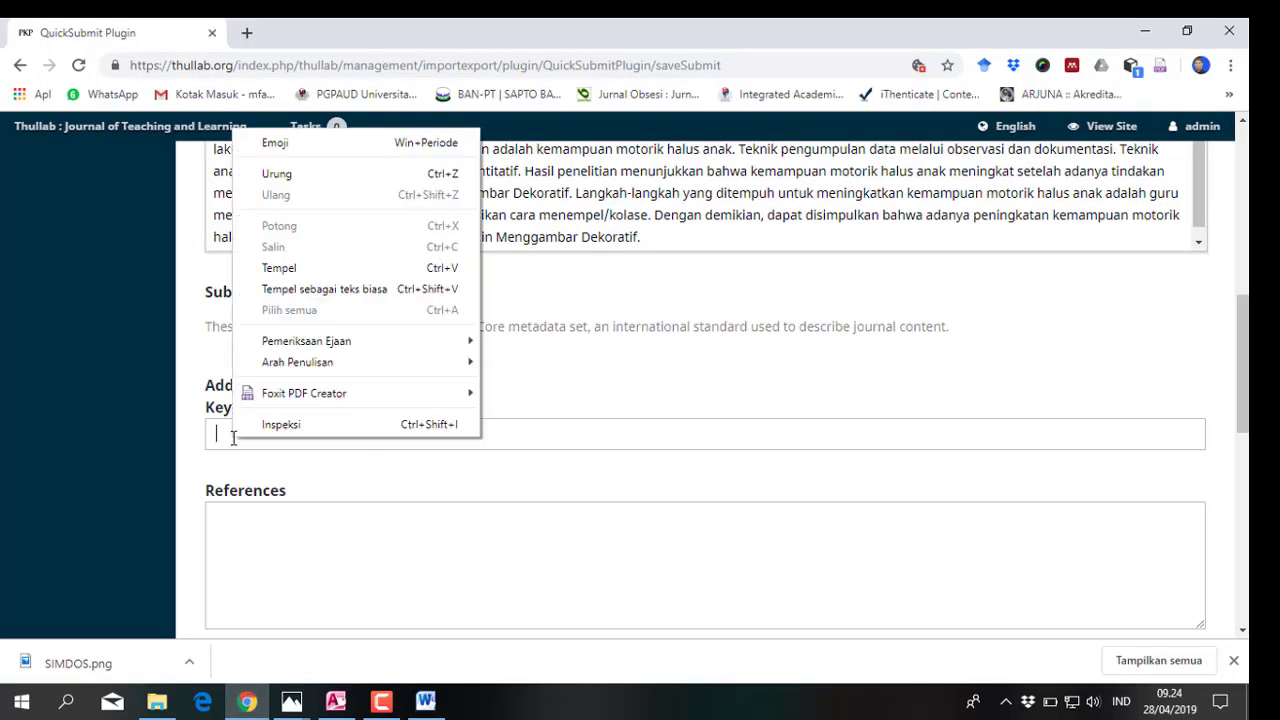
pyautogui.click(265, 268)
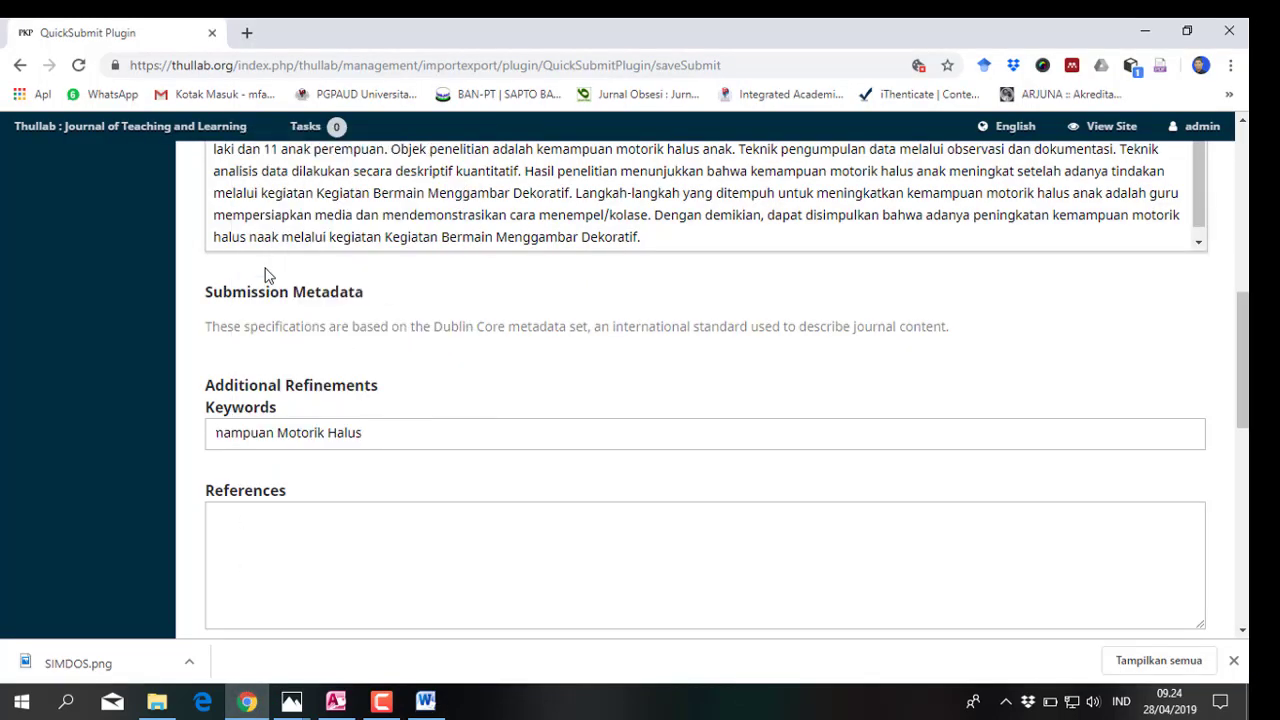
pyautogui.click(425, 701)
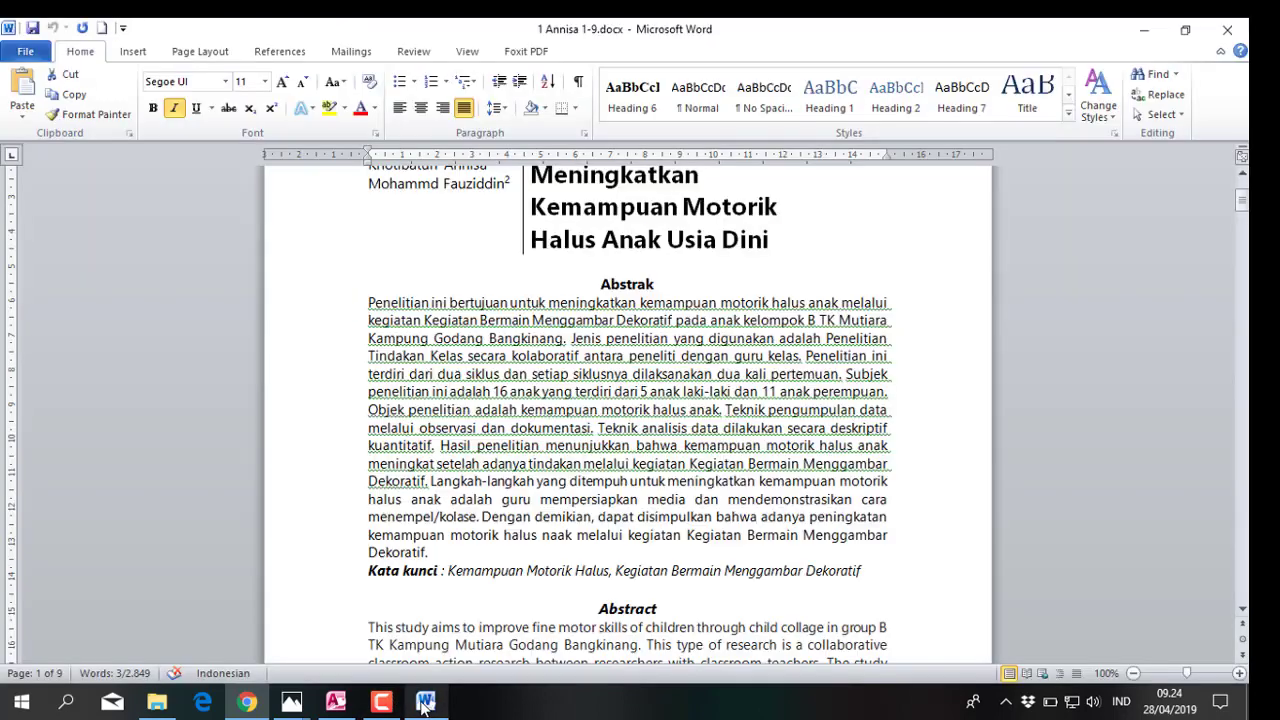
# Add 'Kegiatan Bermain Menggambar Dekoratif' from Word as a second keyword tag
pyautogui.moveTo(615, 570); pyautogui.dragTo(849, 569)
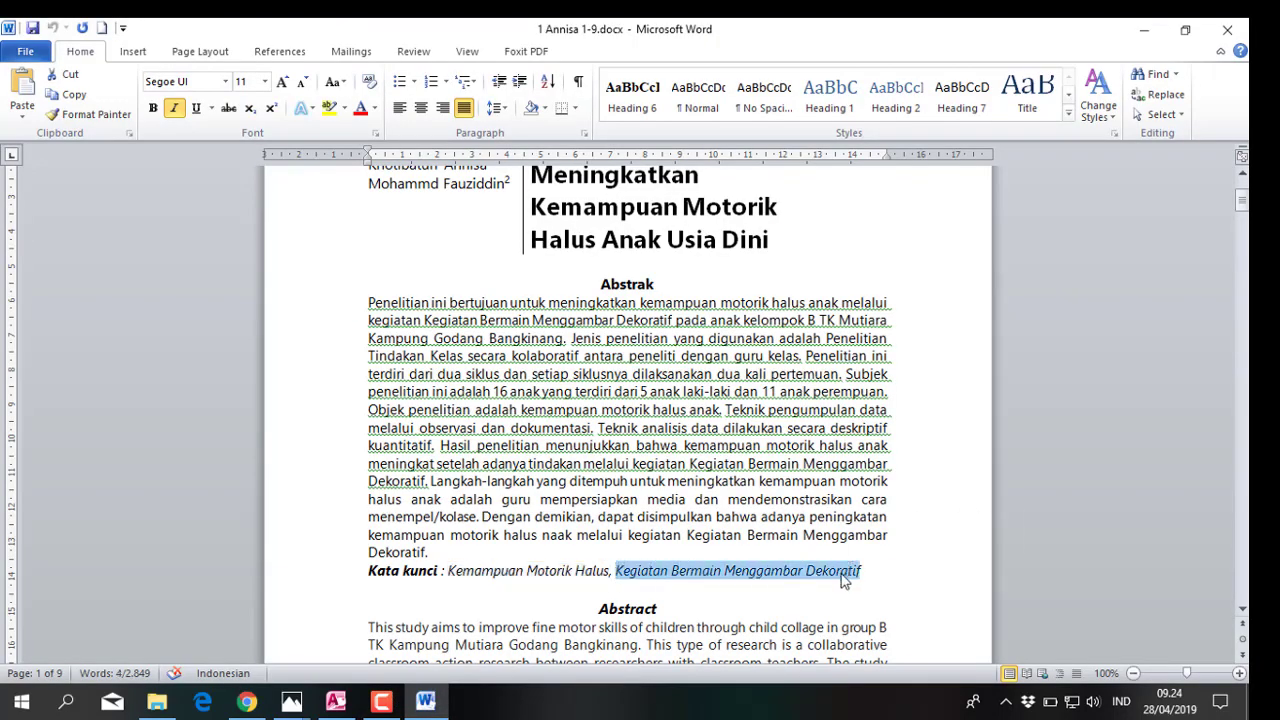
pyautogui.rightClick(849, 569)
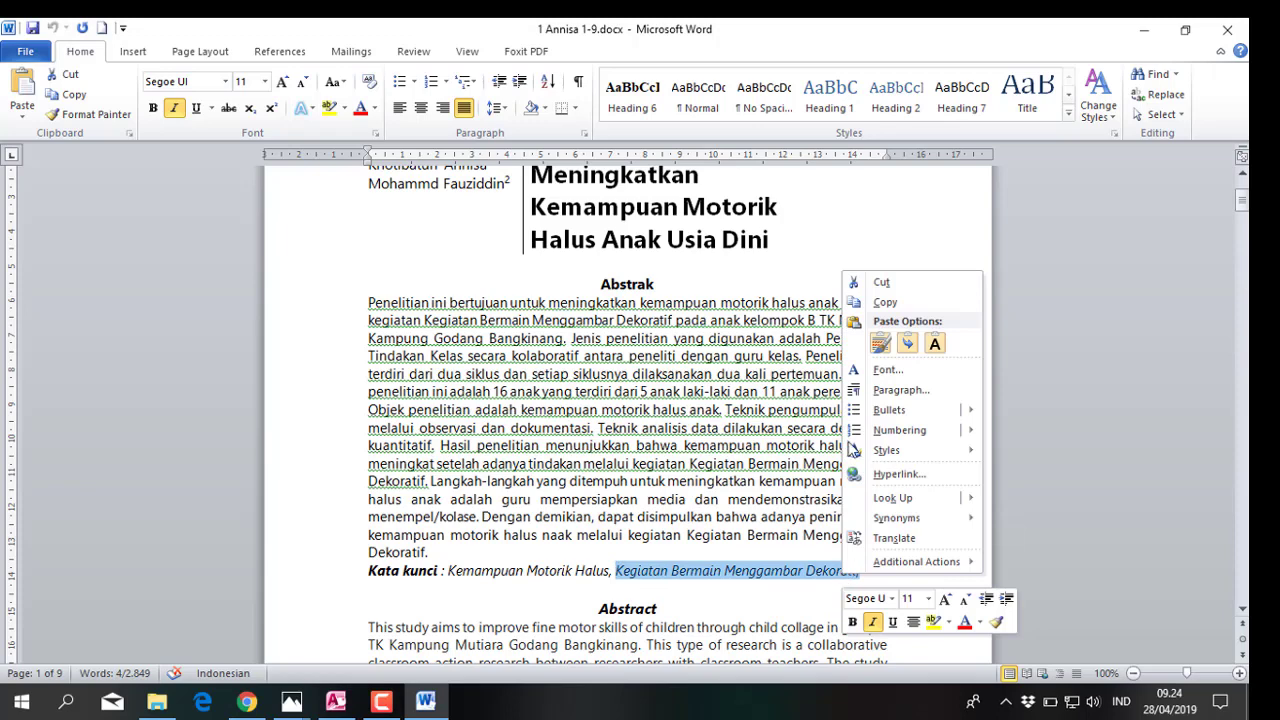
pyautogui.click(883, 302)
pyautogui.click(245, 702)
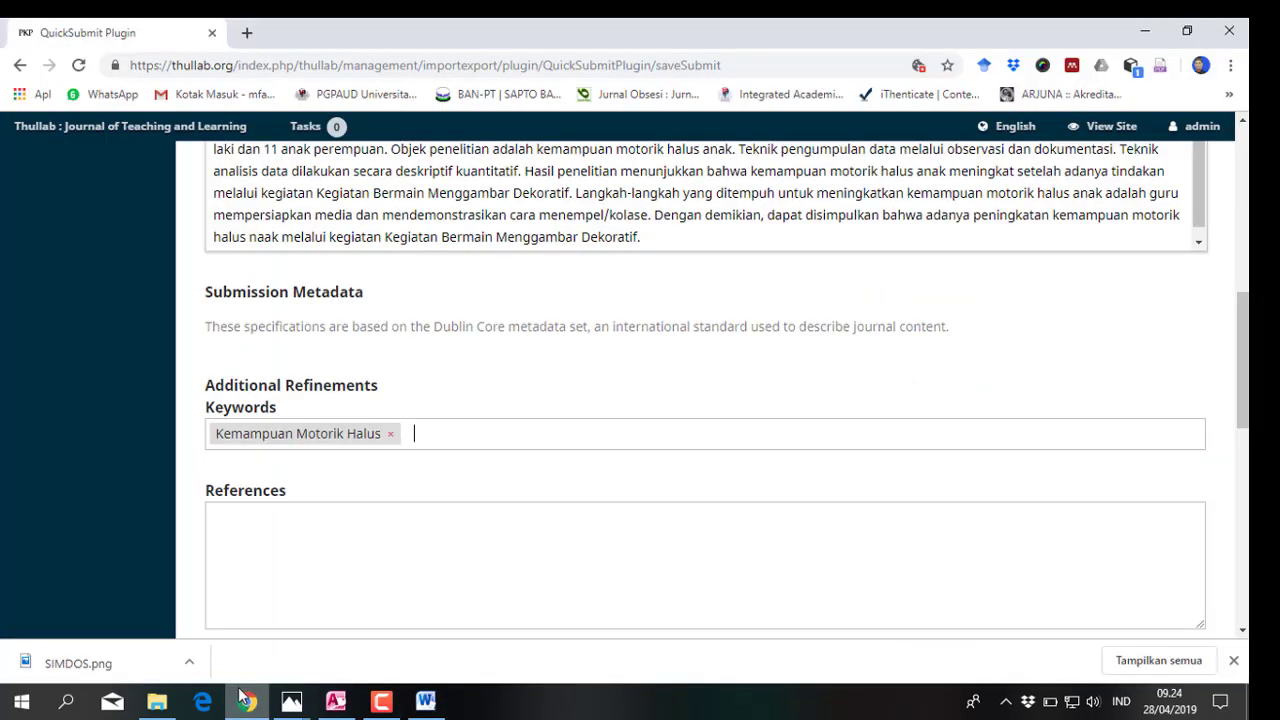
pyautogui.rightClick(413, 434)
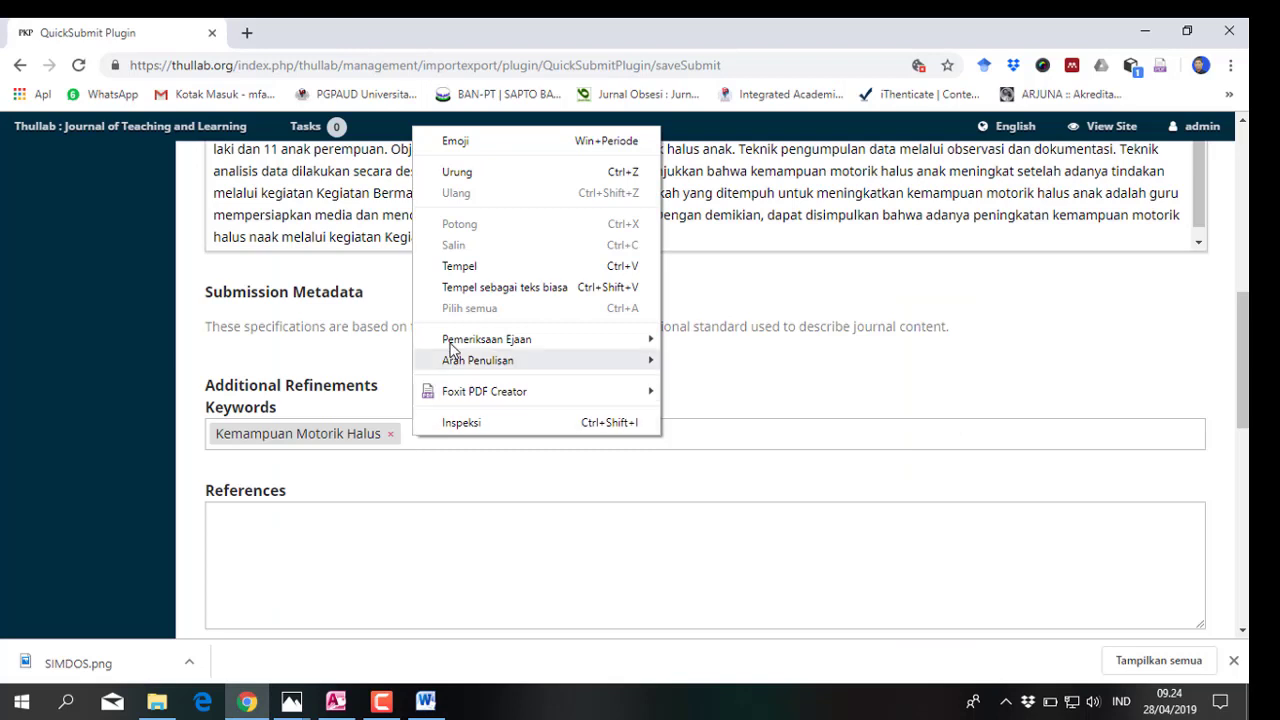
pyautogui.click(456, 270)
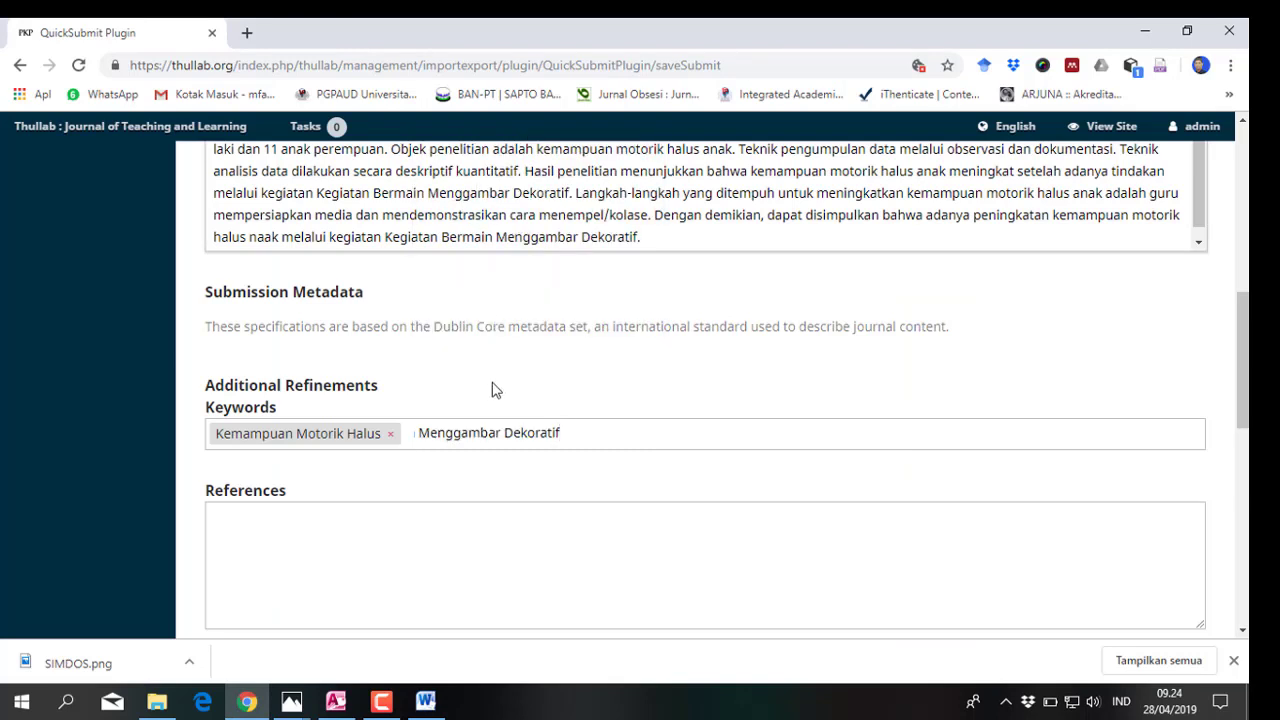
pyautogui.press('Return')
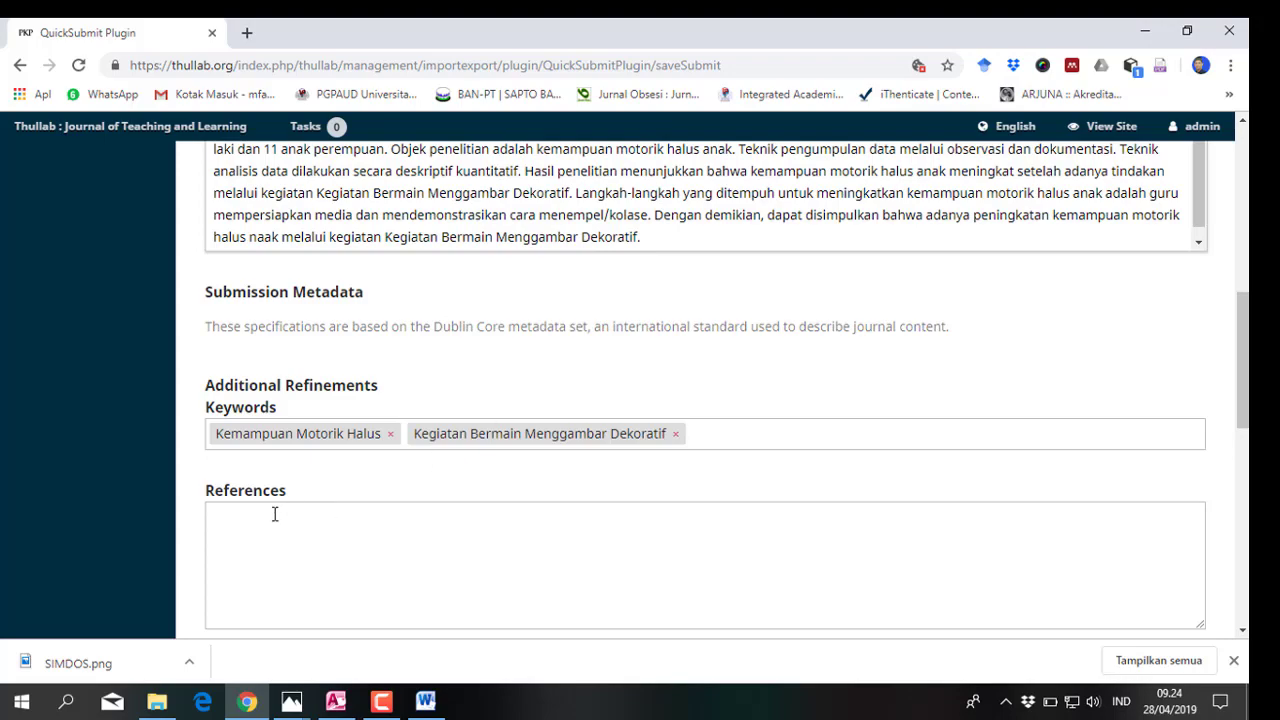
pyautogui.click(268, 514)
pyautogui.click(424, 700)
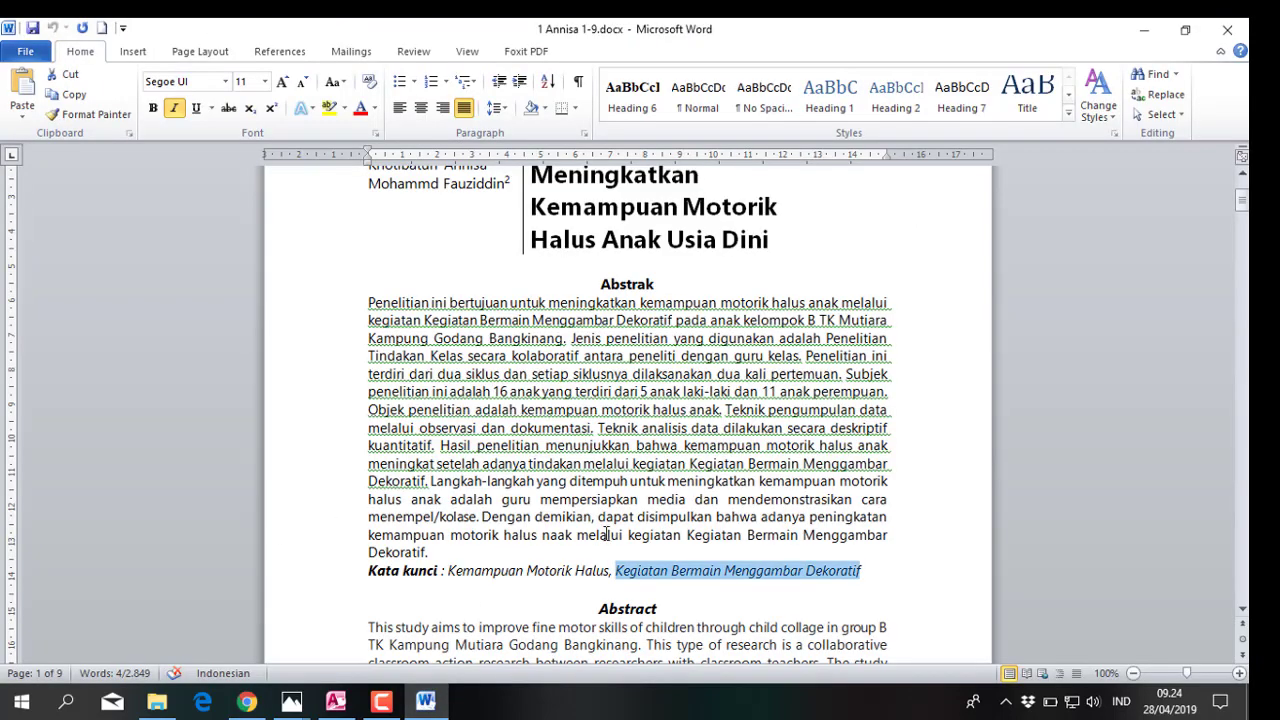
# Copy the manuscript's reference list from Word and paste it into the References box
pyautogui.moveTo(1242, 207); pyautogui.dragTo(1242, 562)
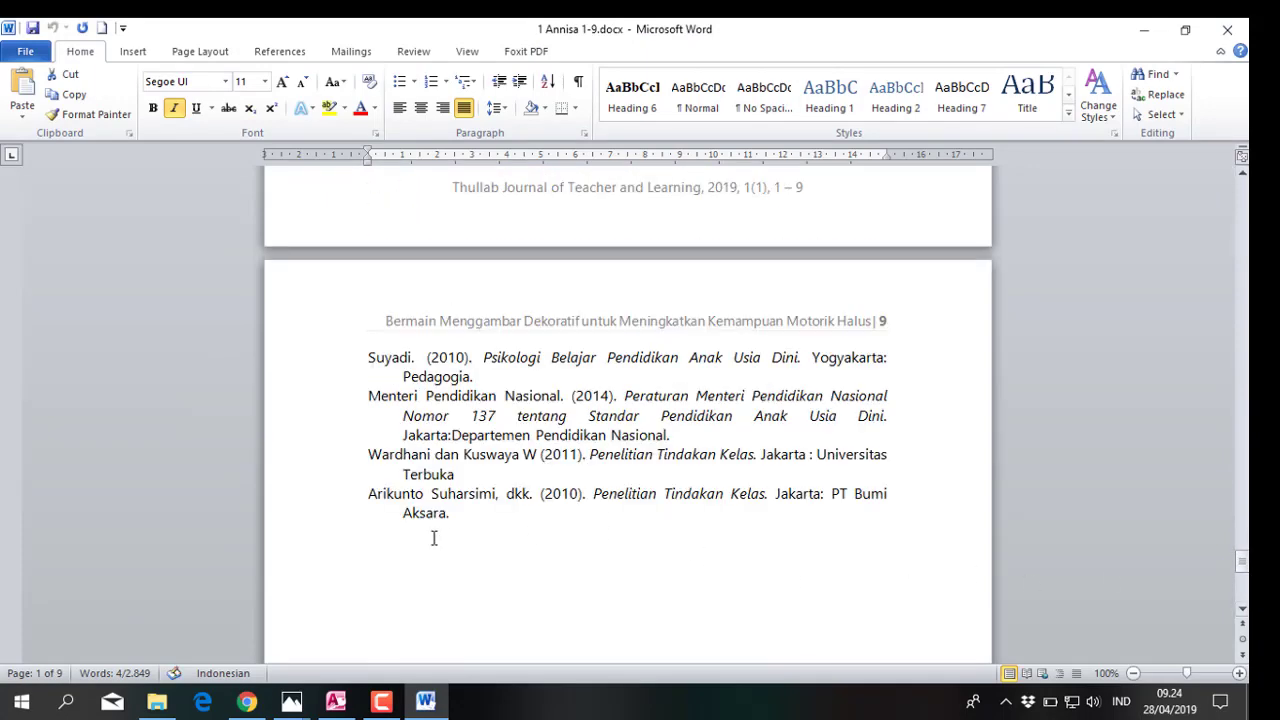
pyautogui.moveTo(456, 512); pyautogui.dragTo(378, 285)
pyautogui.rightClick(404, 290)
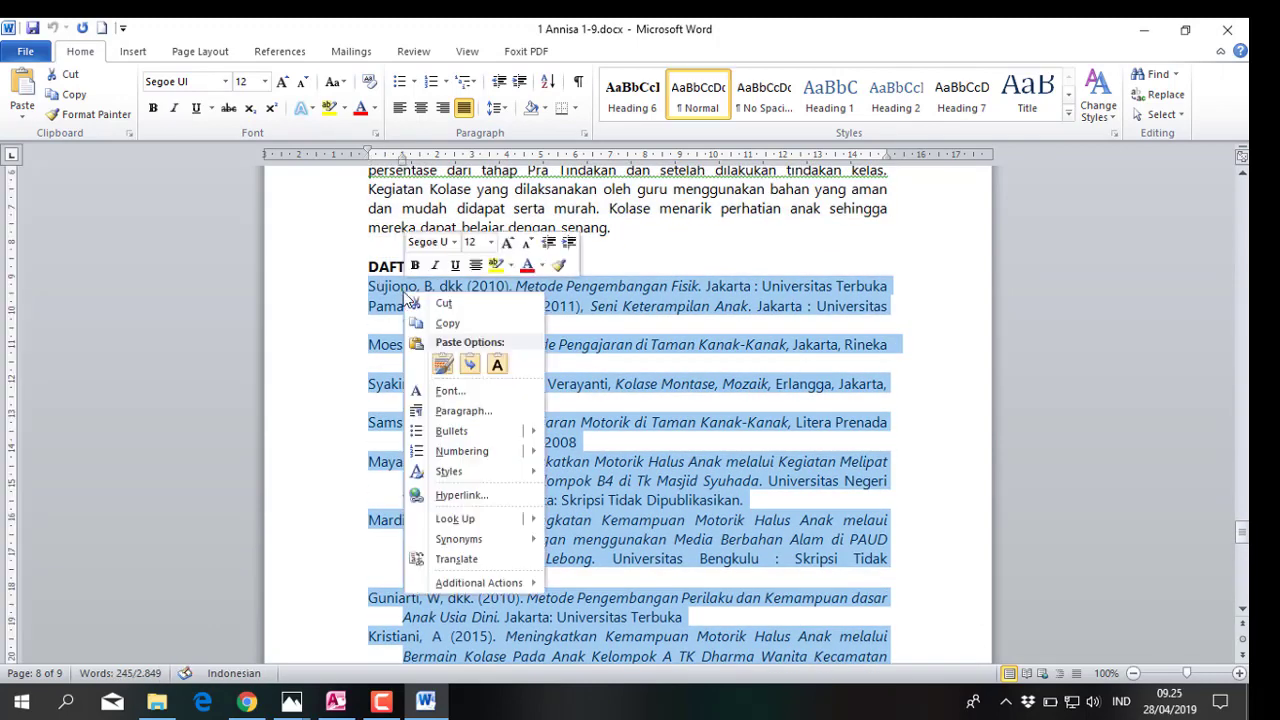
pyautogui.click(446, 324)
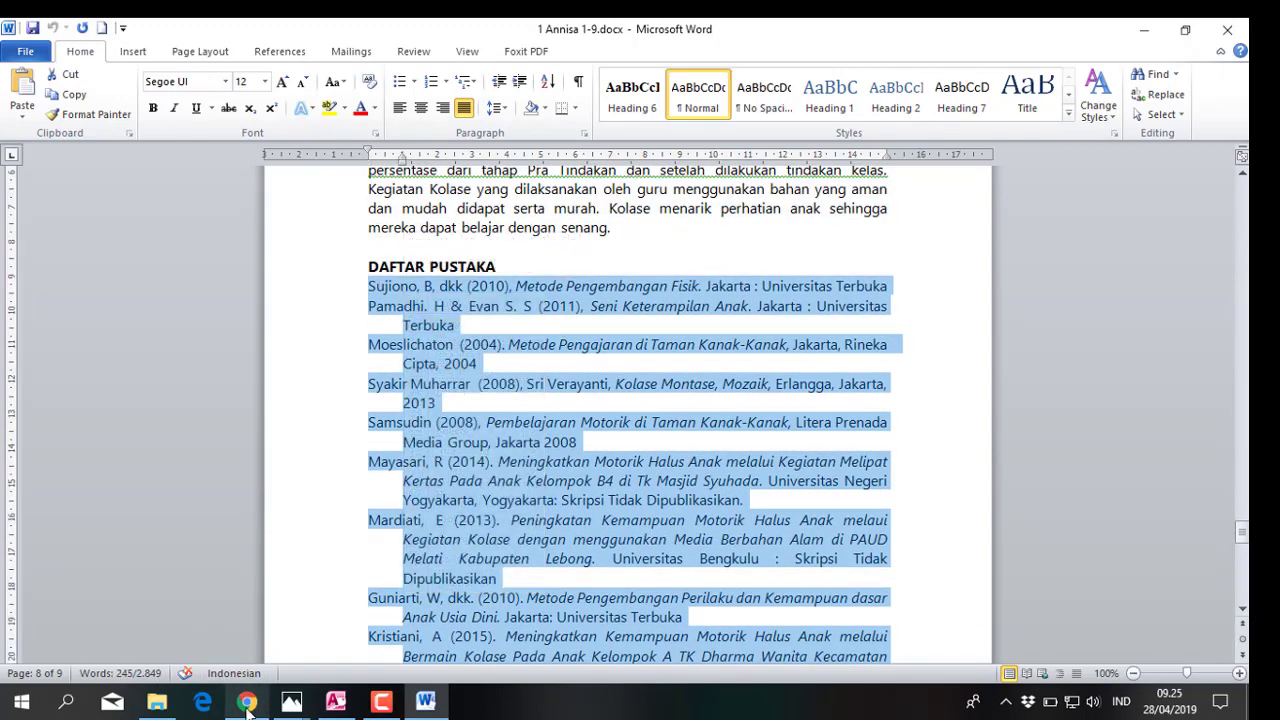
pyautogui.click(246, 701)
pyautogui.click(293, 572)
pyautogui.rightClick(242, 518)
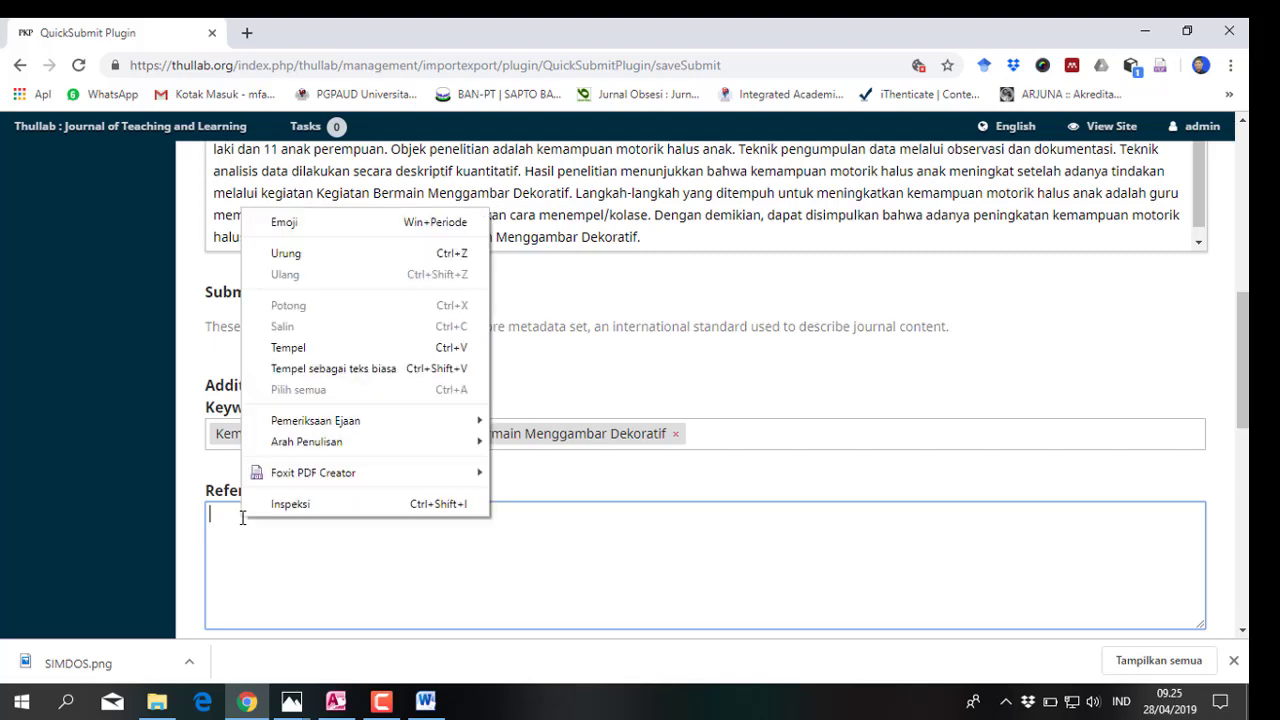
pyautogui.click(297, 346)
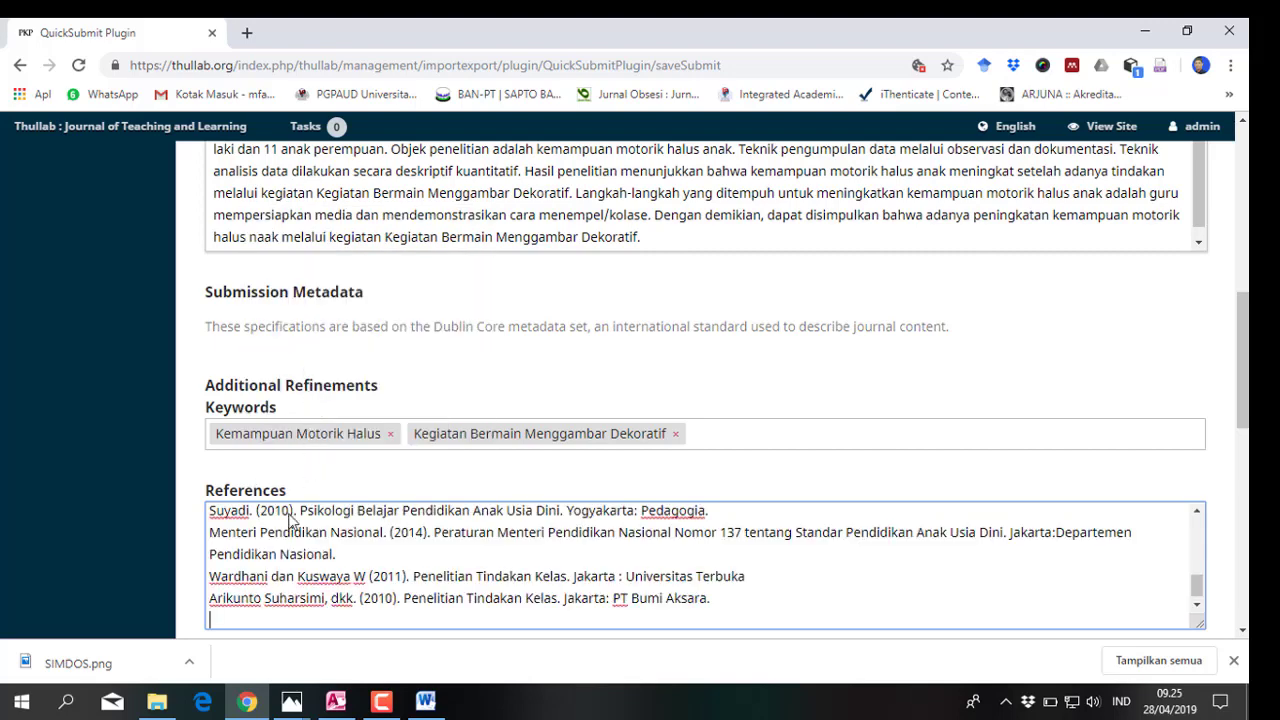
pyautogui.scroll(-3, 290, 560)
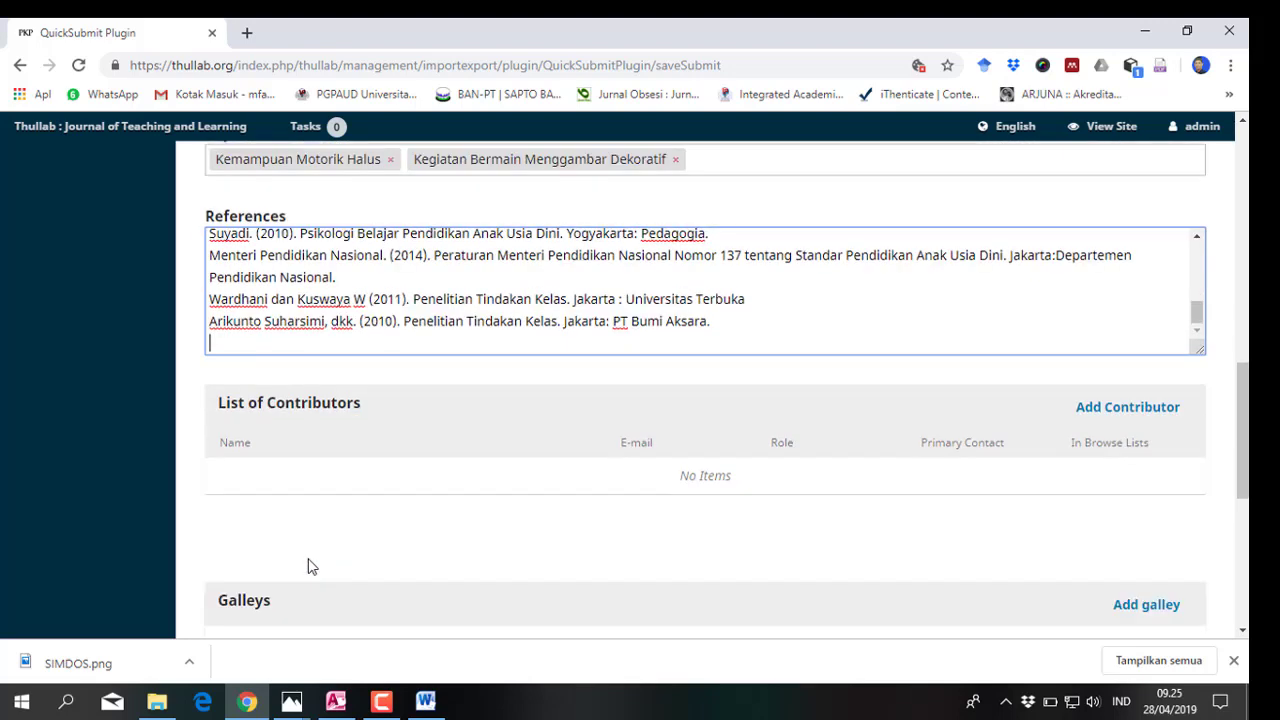
# Open a new contributor form and copy the first author's name from the Word manuscript
pyautogui.click(1116, 415)
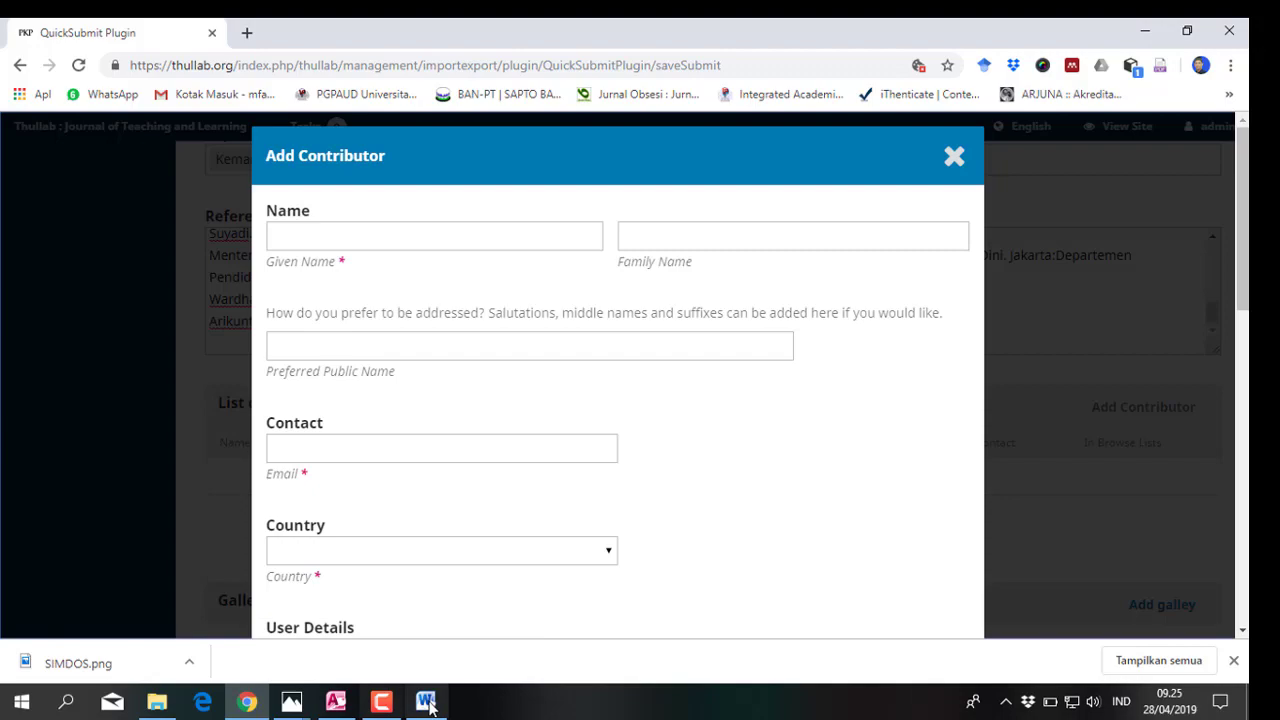
pyautogui.click(425, 701)
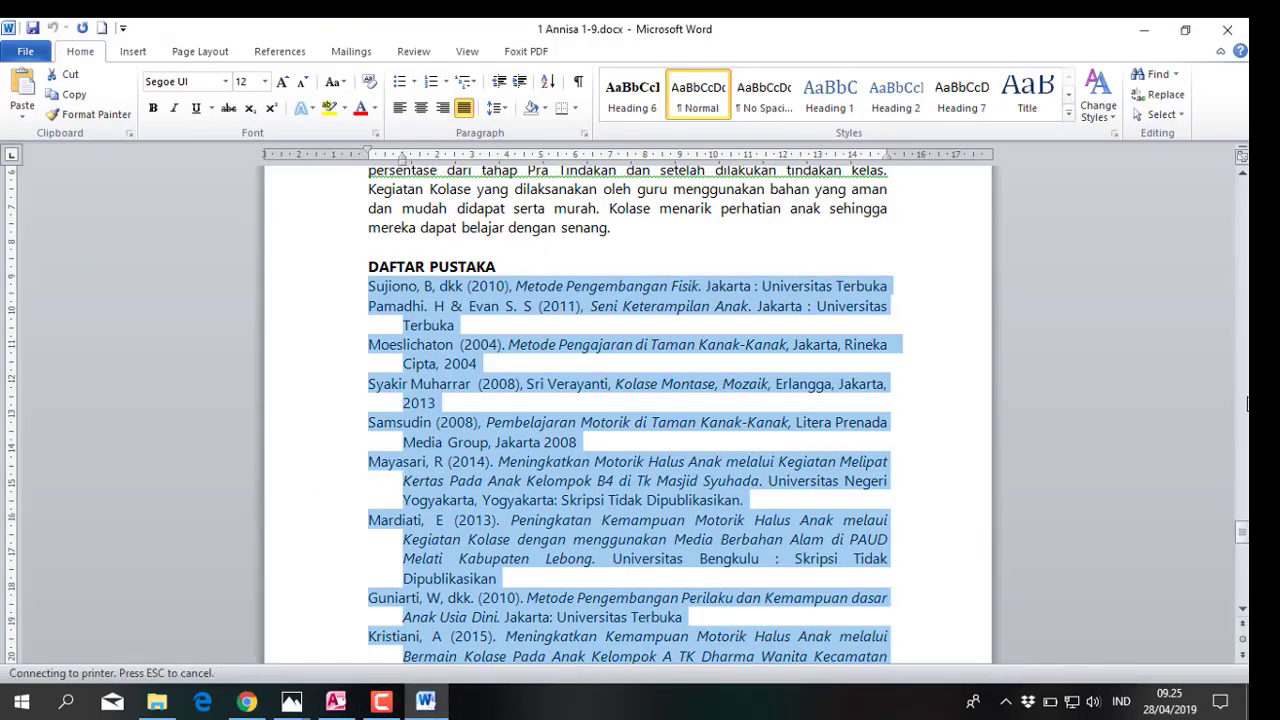
pyautogui.click(683, 540)
pyautogui.scroll(20, 683, 540)
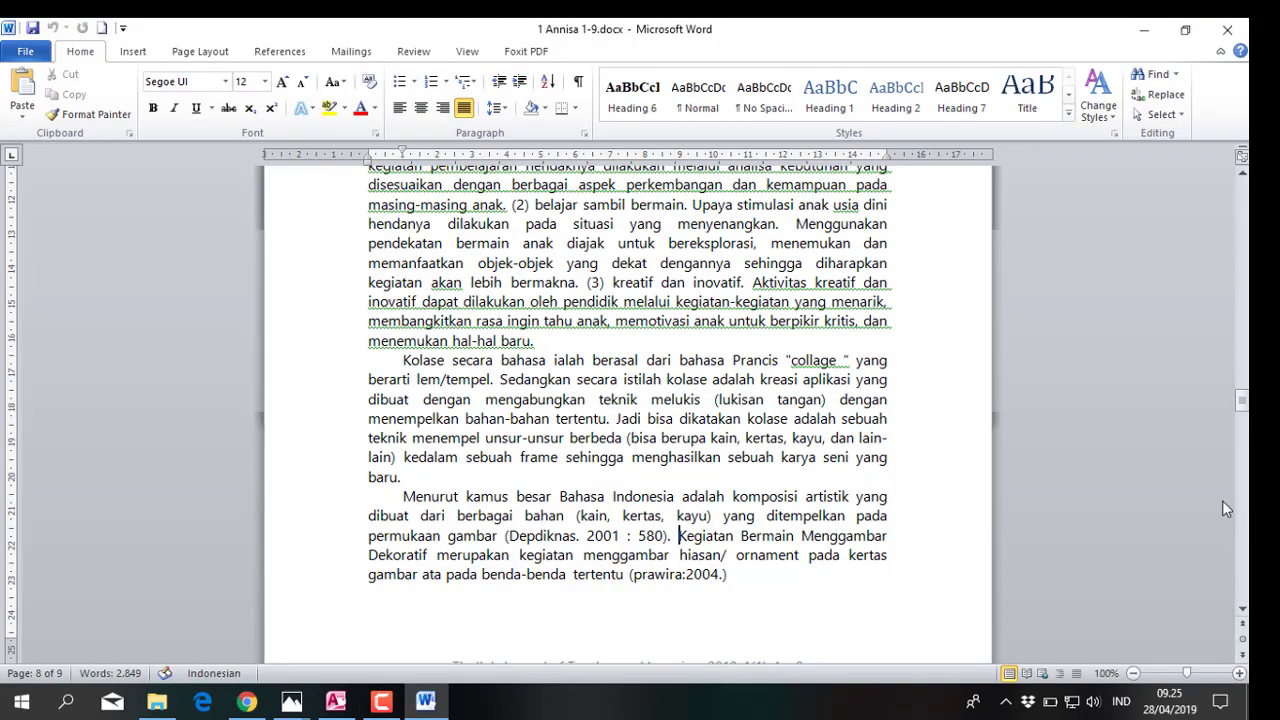
pyautogui.moveTo(1241, 408); pyautogui.dragTo(1241, 190)
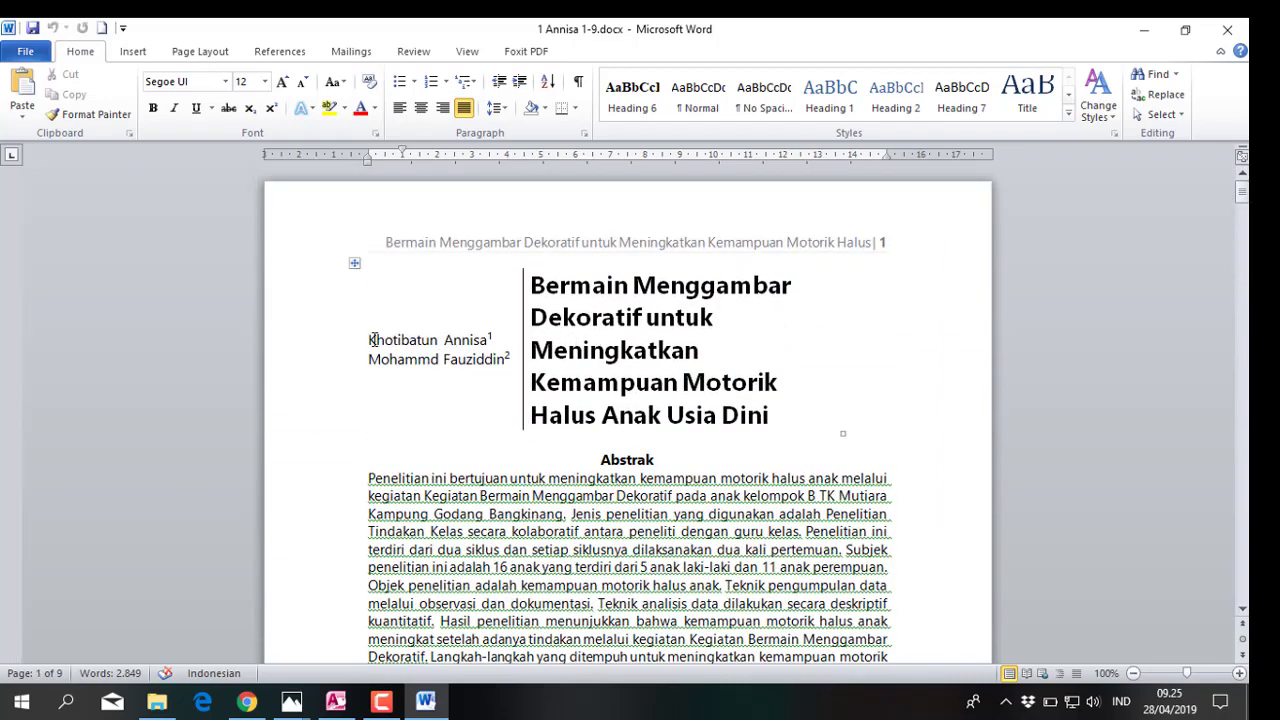
pyautogui.moveTo(369, 340); pyautogui.dragTo(478, 338)
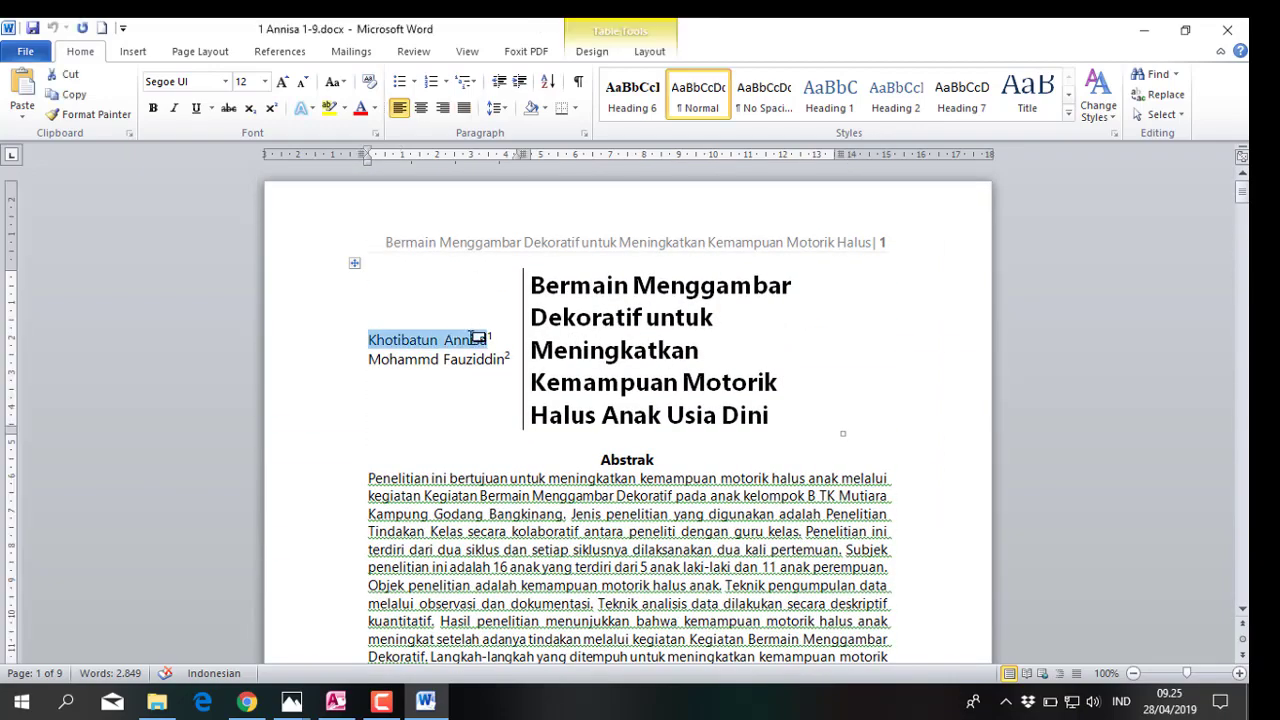
pyautogui.rightClick(464, 341)
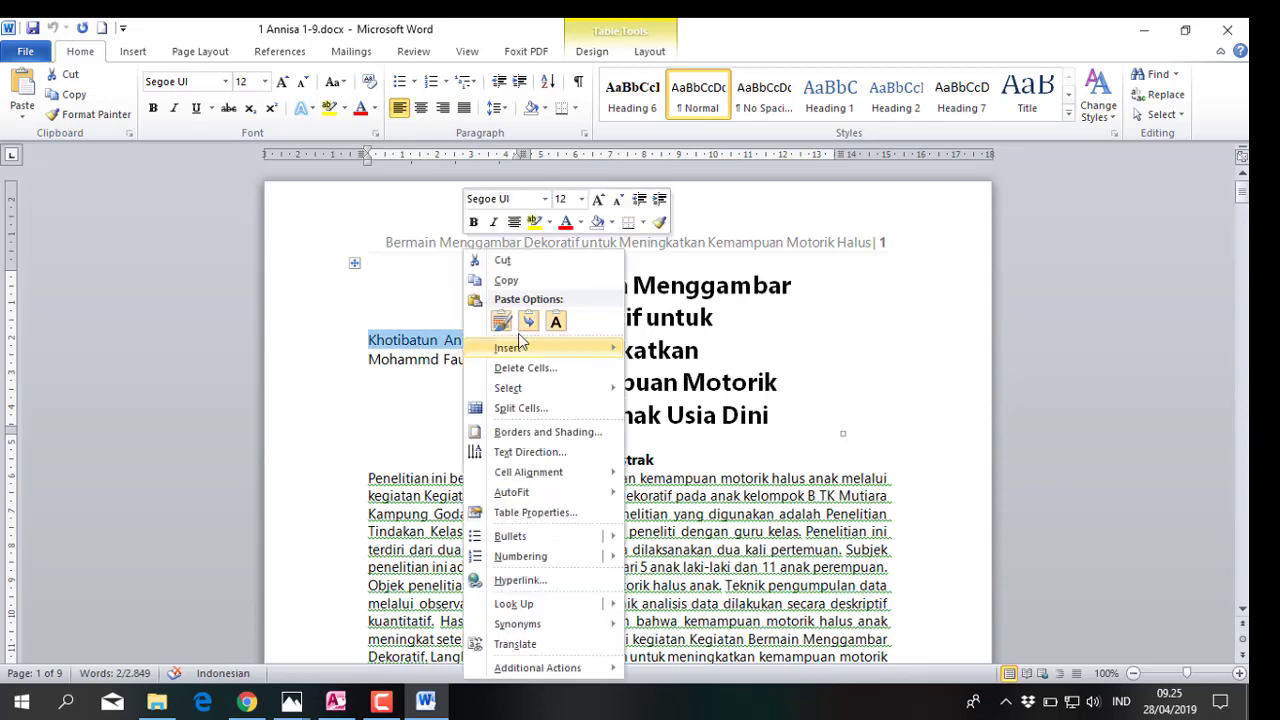
pyautogui.click(508, 281)
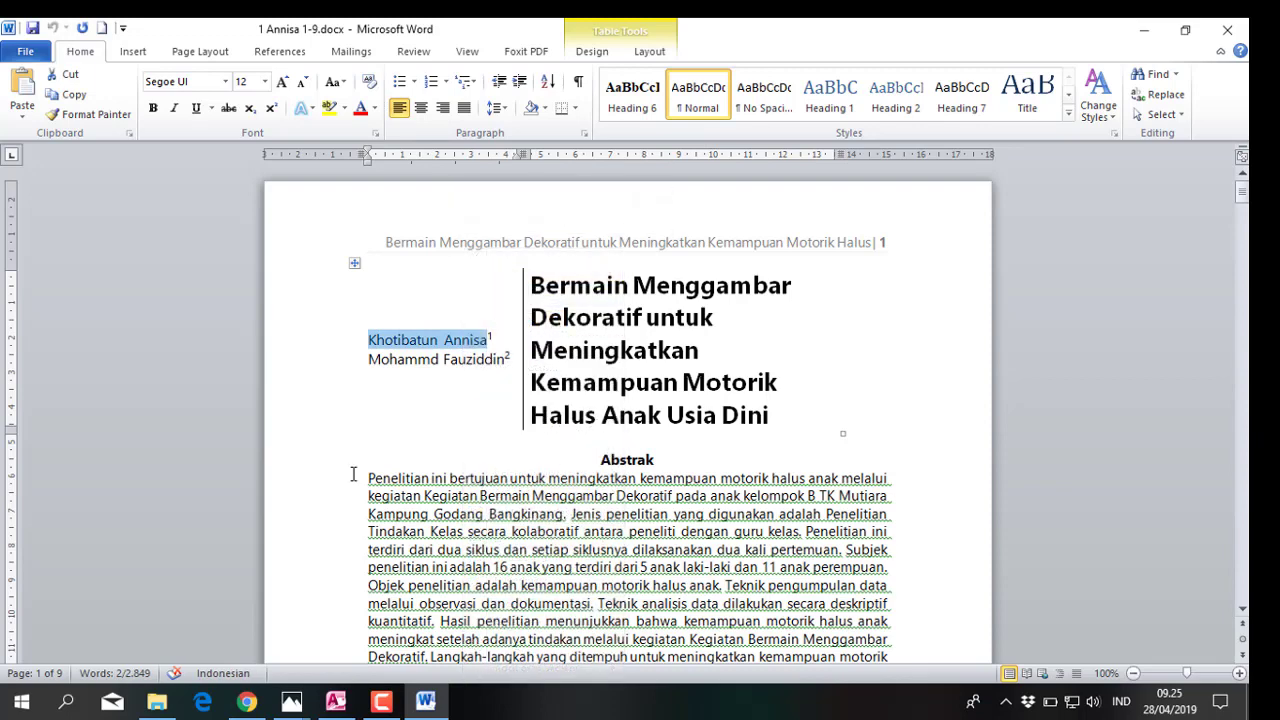
# Paste the author's name, moving the surname from Given Name into Family Name
pyautogui.click(247, 703)
pyautogui.rightClick(307, 229)
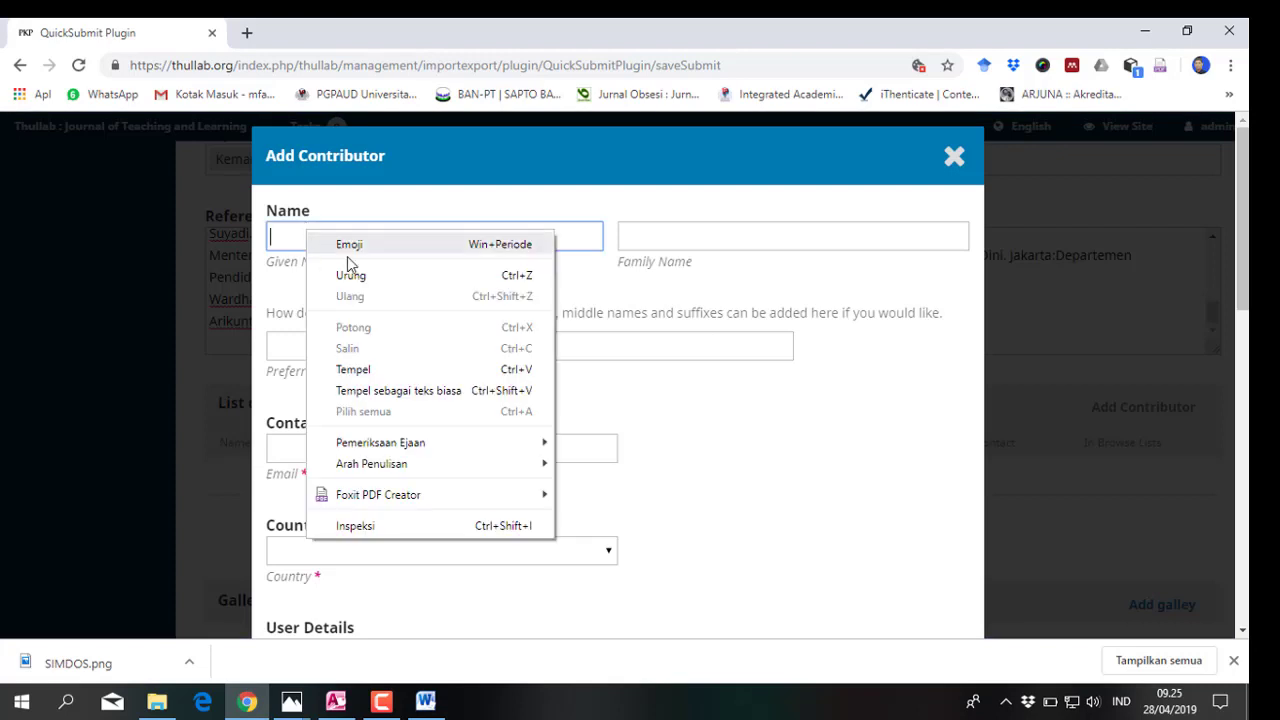
pyautogui.click(352, 369)
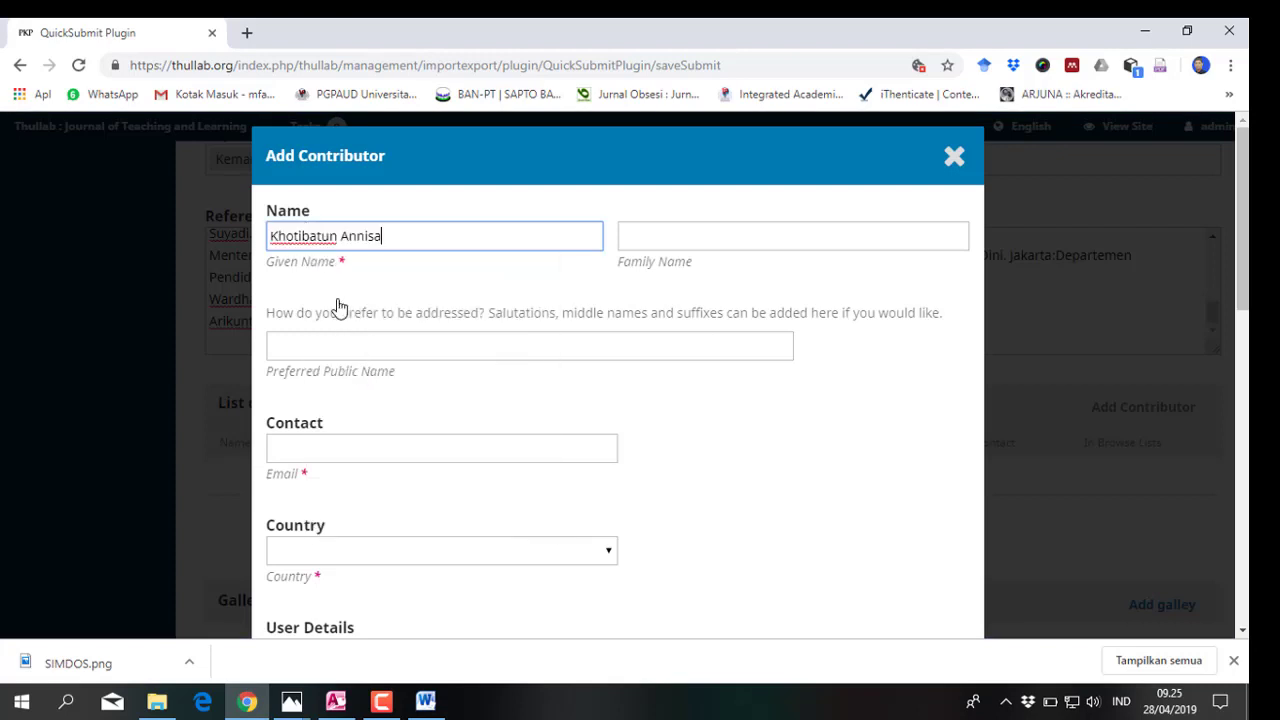
pyautogui.doubleClick(363, 235)
pyautogui.rightClick(363, 235)
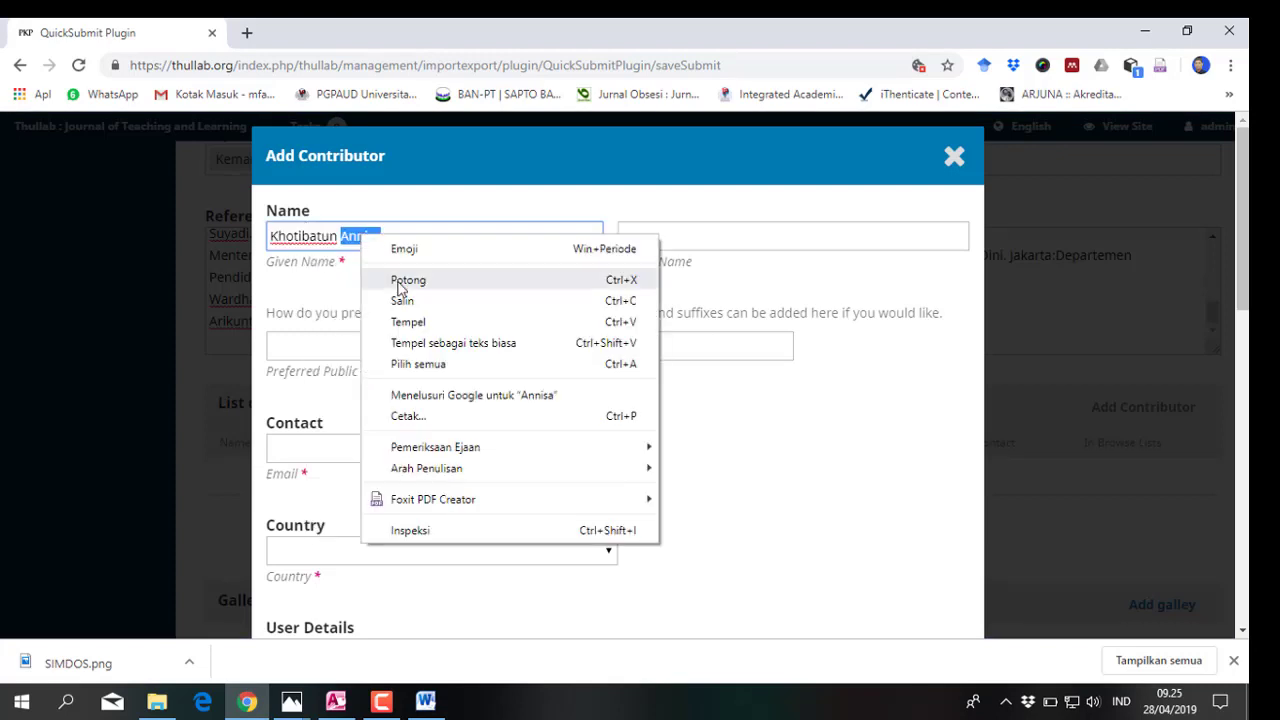
pyautogui.click(396, 282)
pyautogui.rightClick(623, 234)
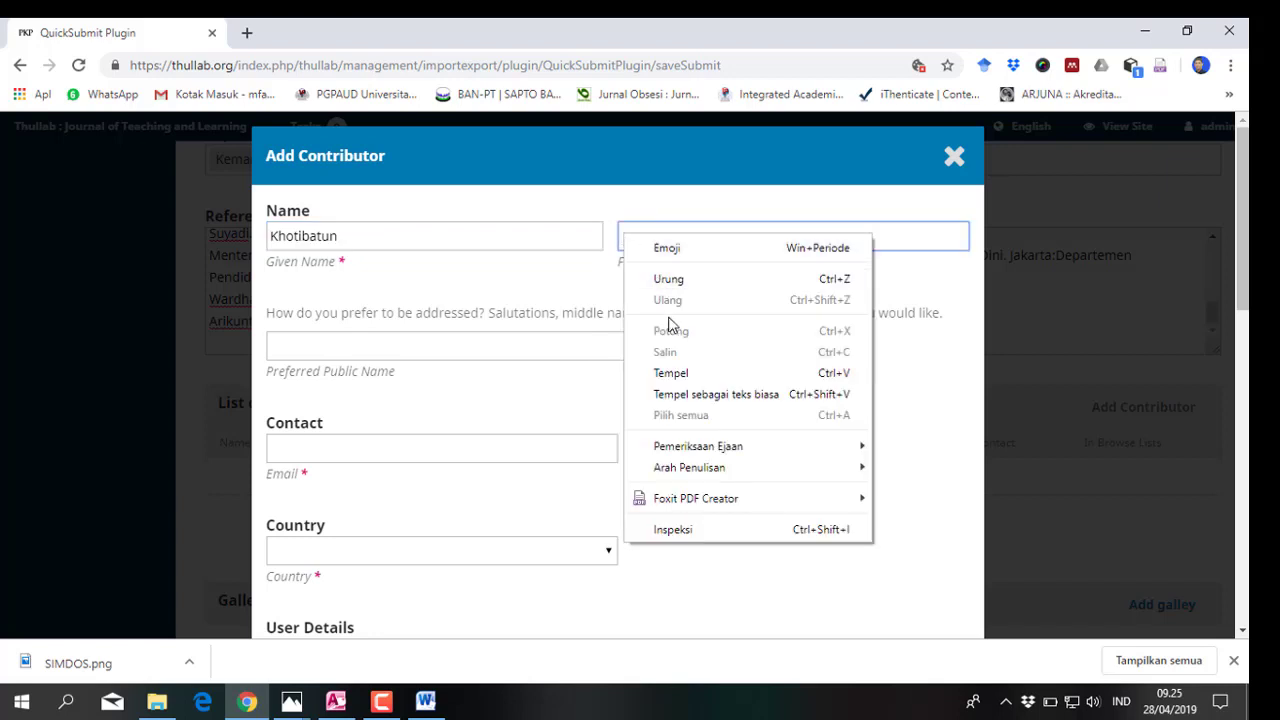
pyautogui.click(671, 373)
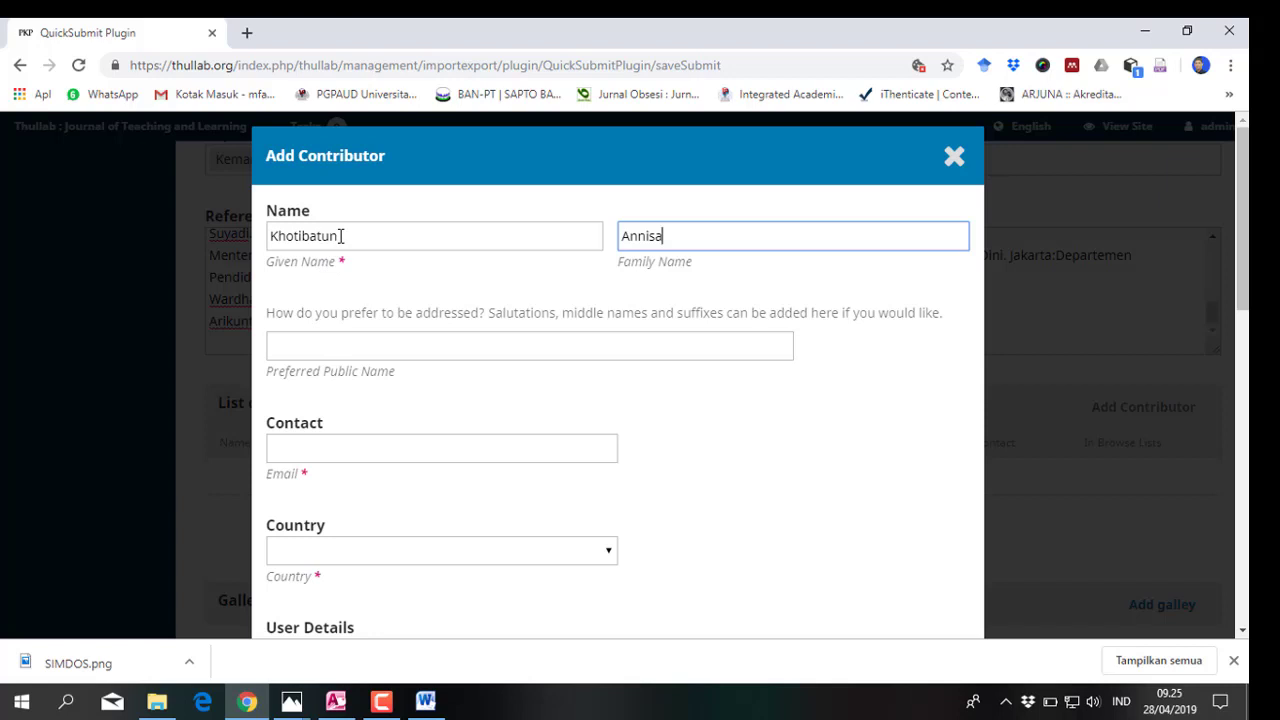
# Enter the author's e-mail address and set the country to Indonesia
pyautogui.click(284, 448)
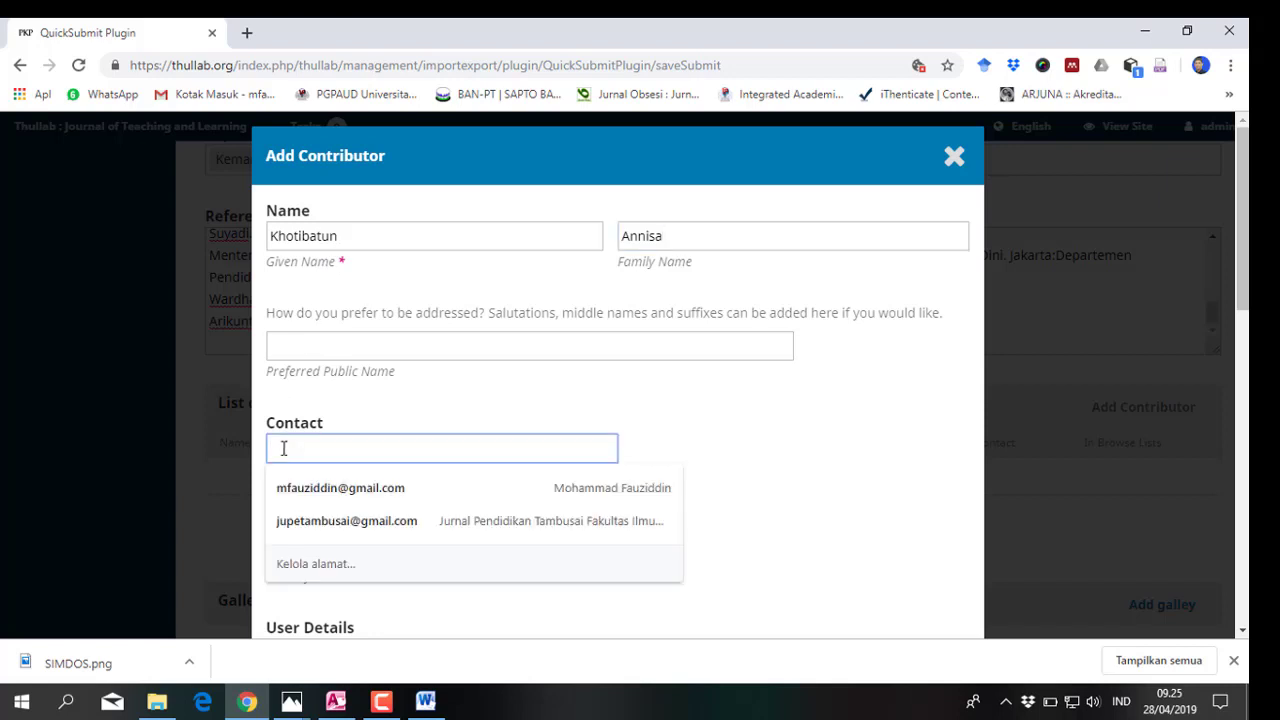
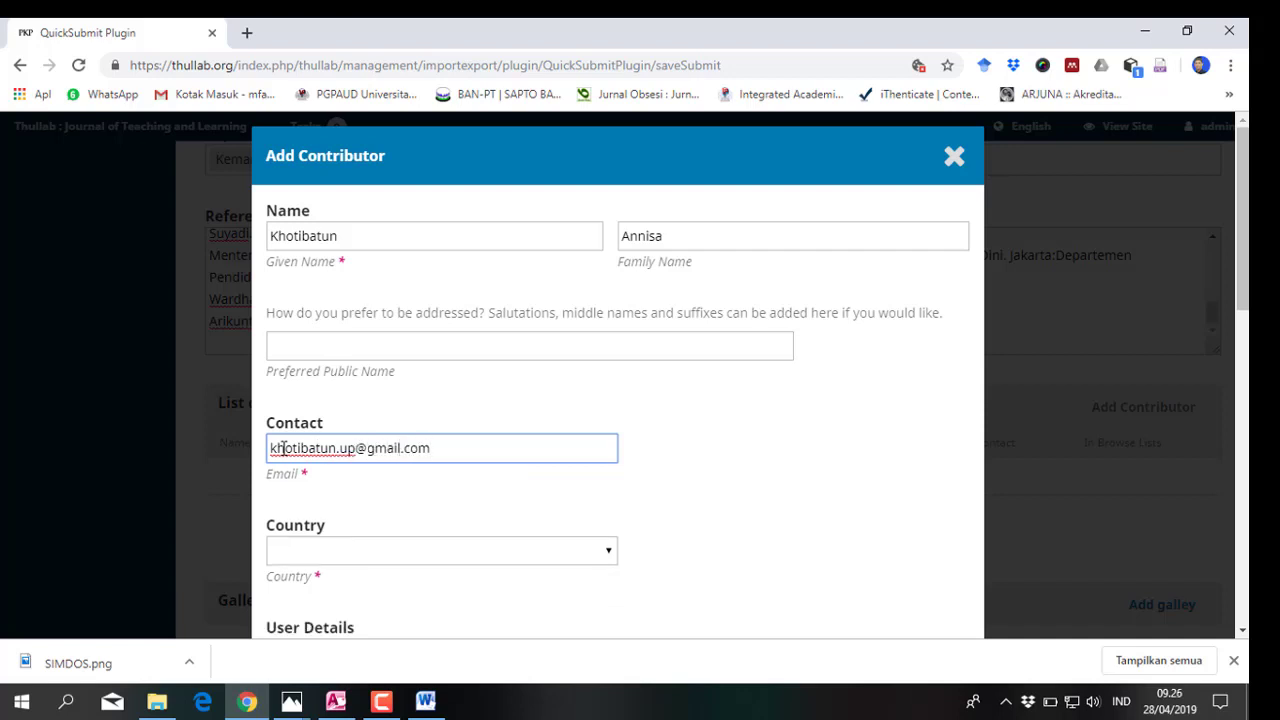
pyautogui.click(746, 486)
pyautogui.scroll(-1, 746, 486)
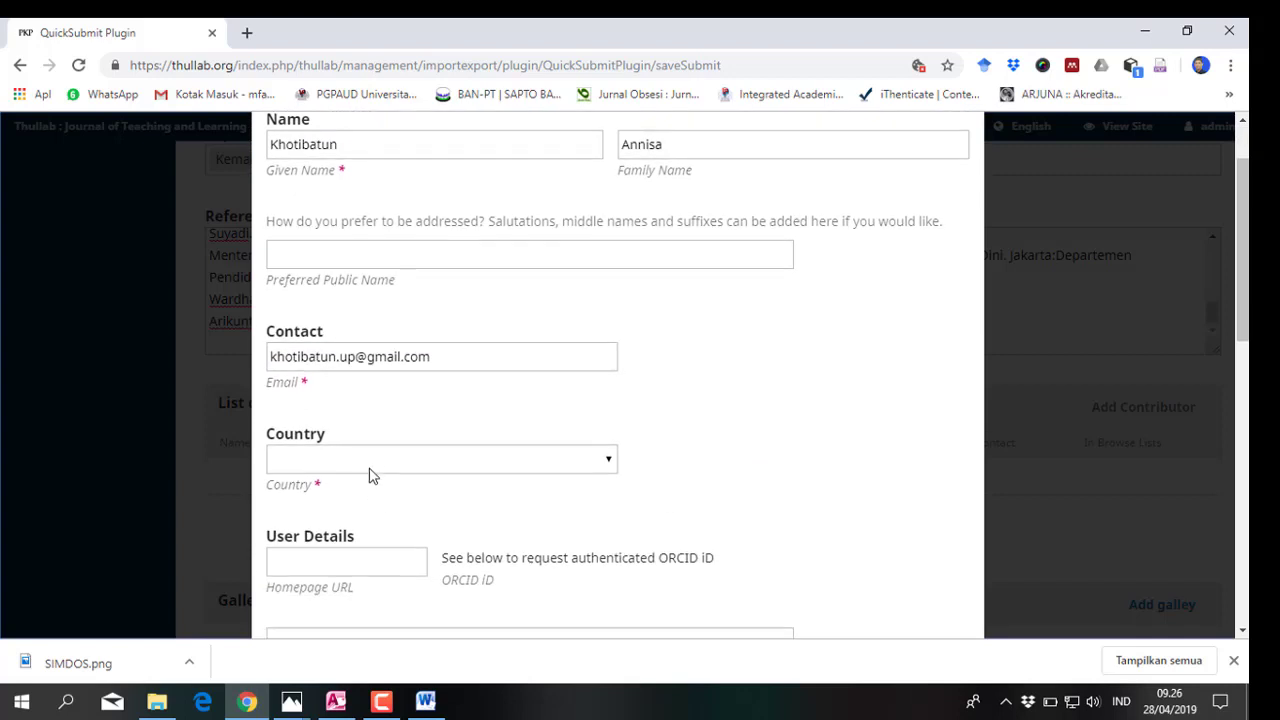
pyautogui.click(369, 460)
pyautogui.press('i')
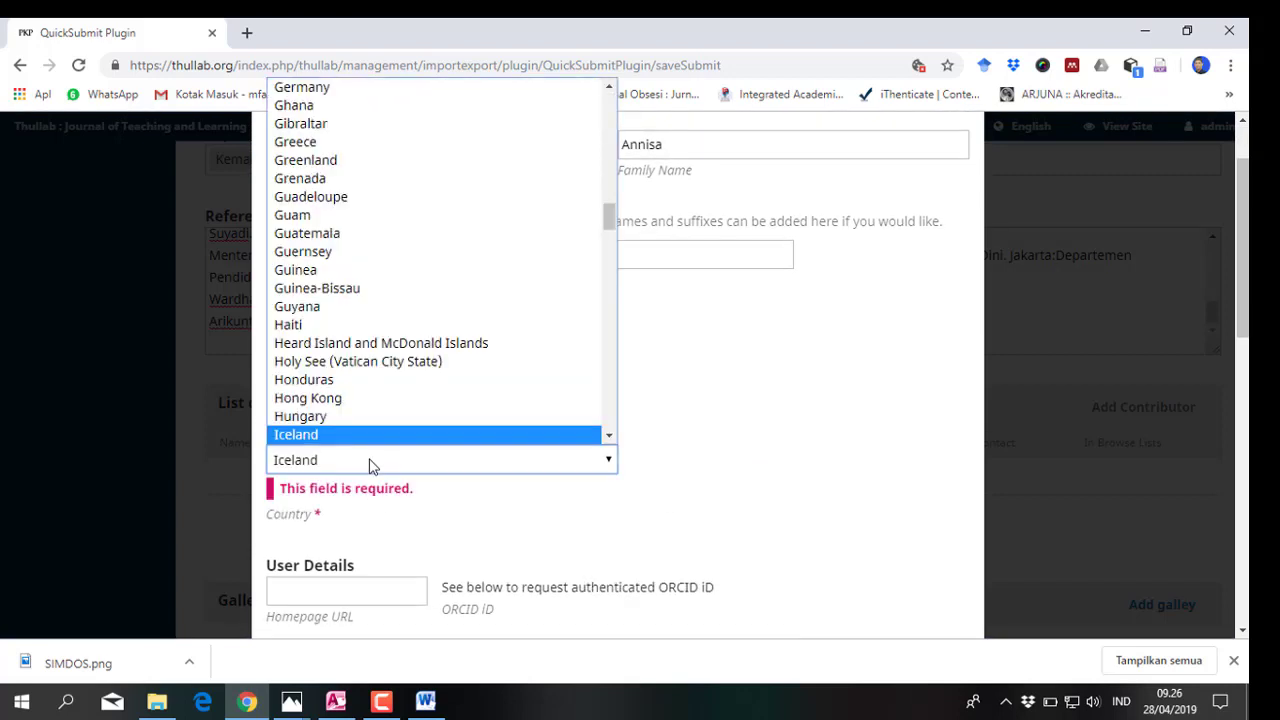
pyautogui.press('Down')
pyautogui.press('Down')
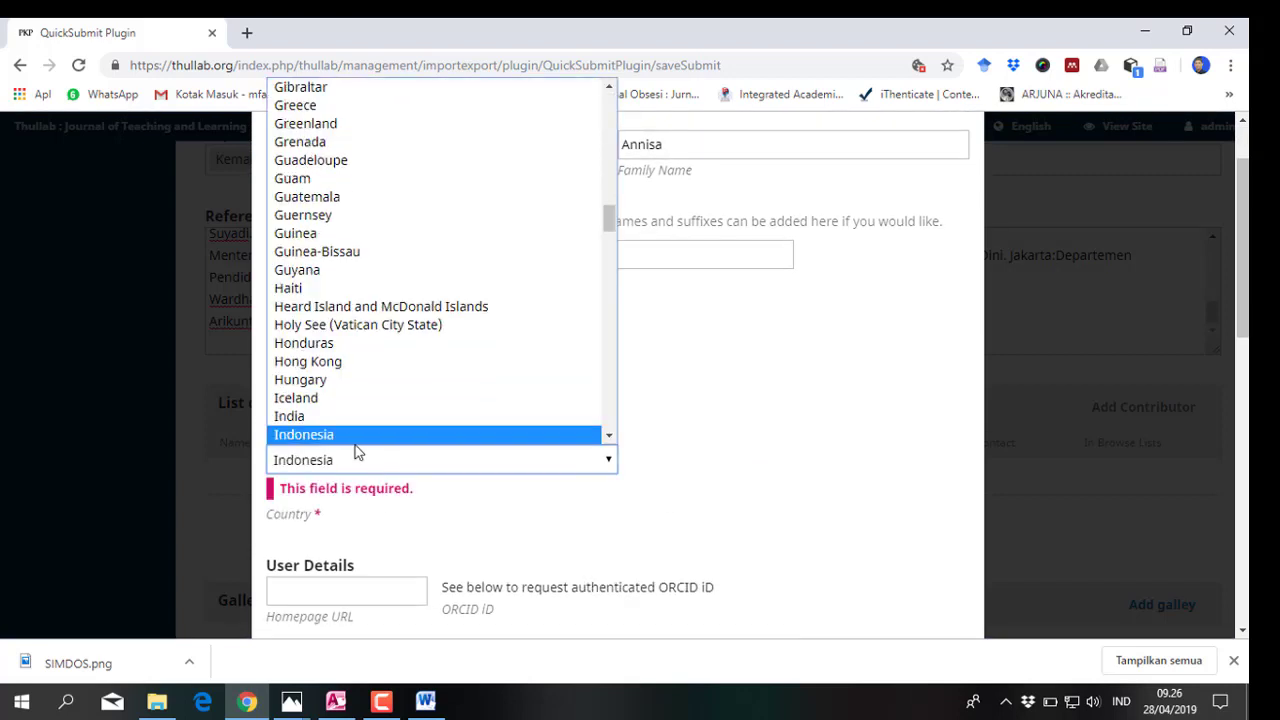
pyautogui.scroll(-1, 357, 452)
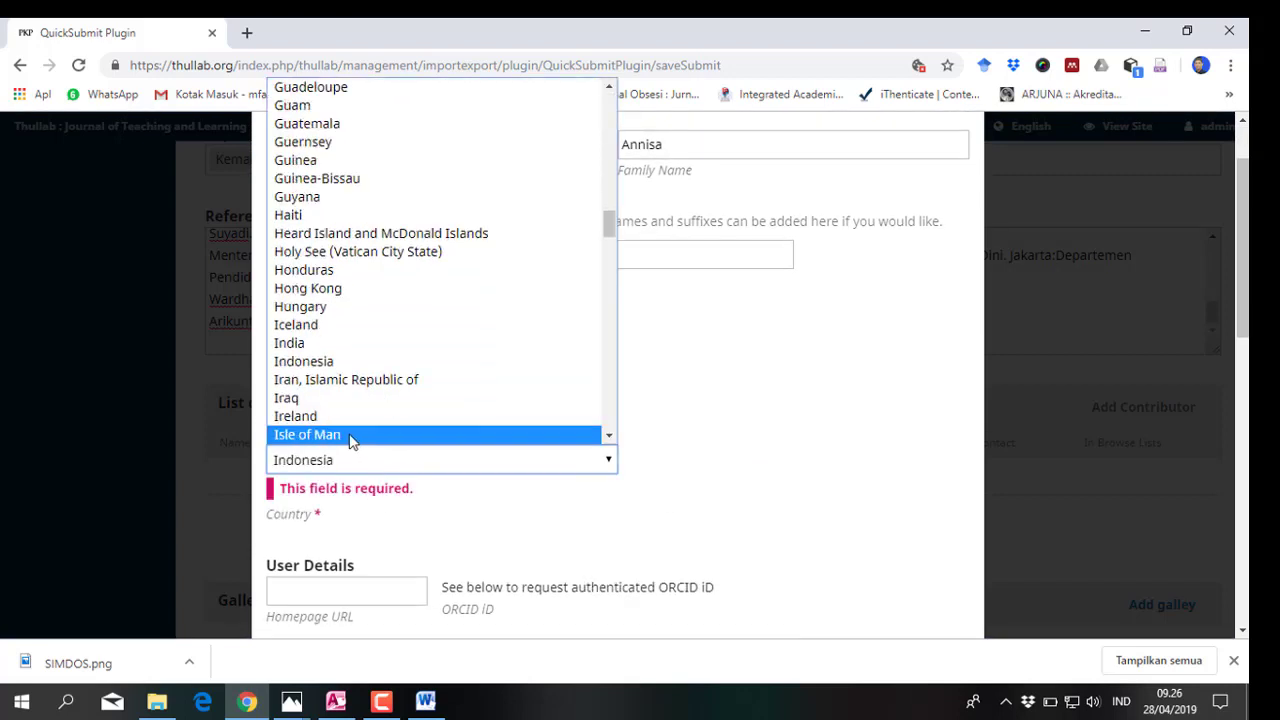
pyautogui.click(350, 368)
# Set affiliation Universitas Pahlawan Tuanku Tambusai, role Author, principal contact, and save the contributor
pyautogui.scroll(-3, 374, 420)
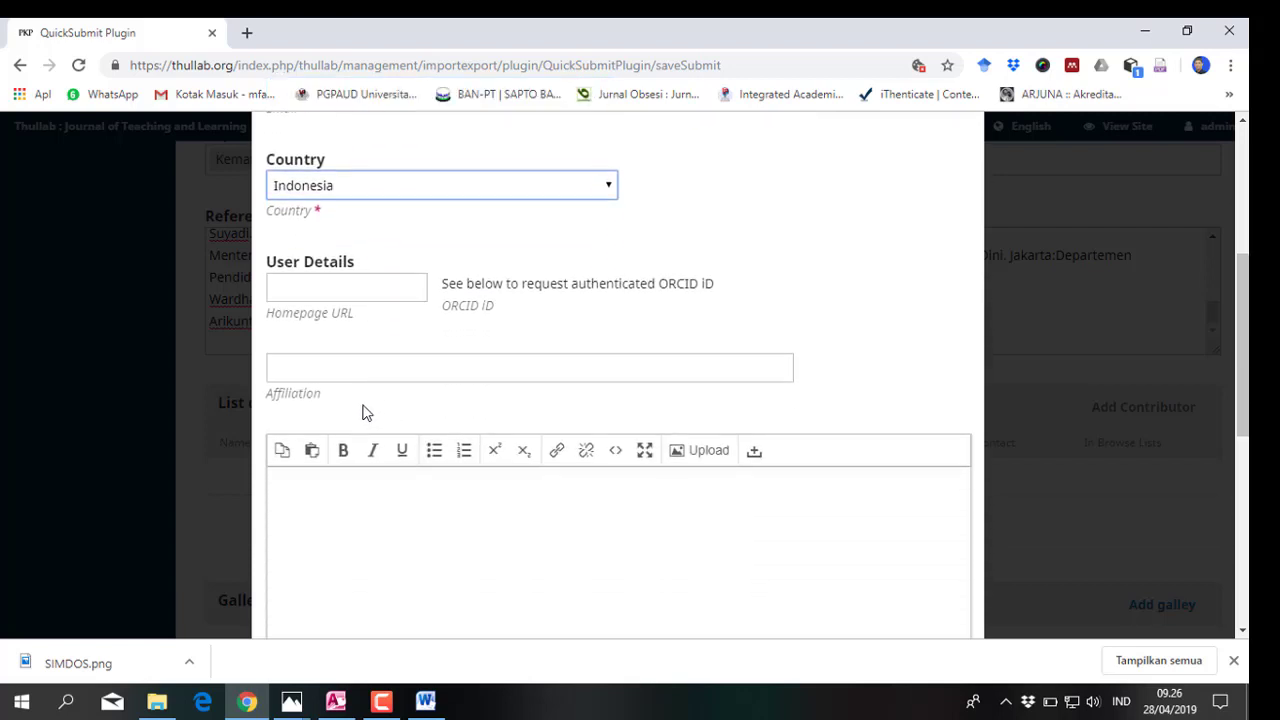
pyautogui.click(352, 368)
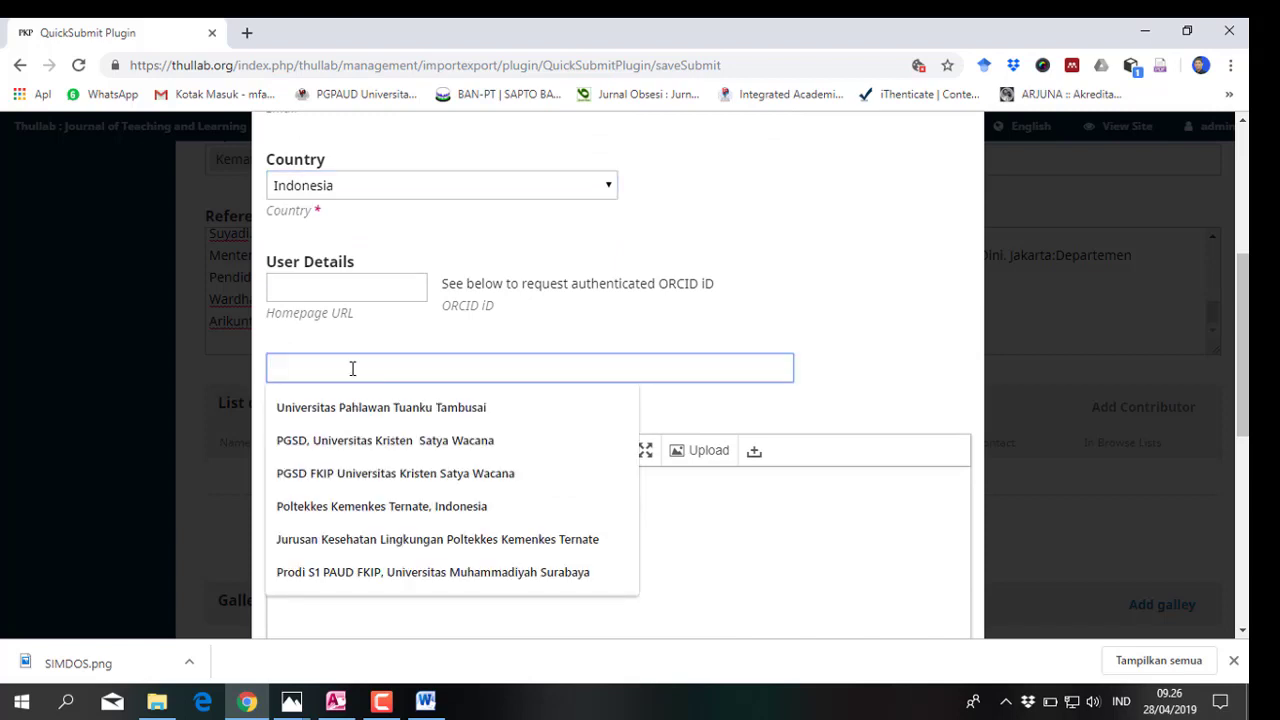
pyautogui.click(350, 414)
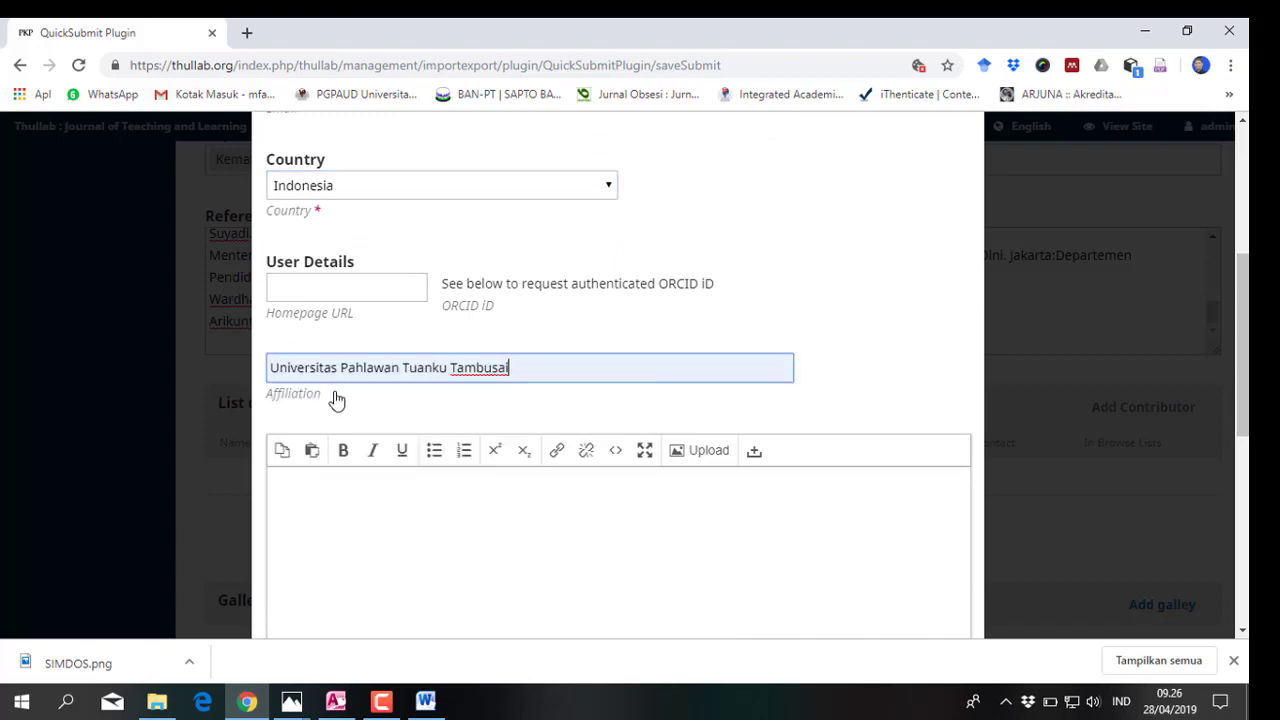
pyautogui.scroll(-3, 314, 420)
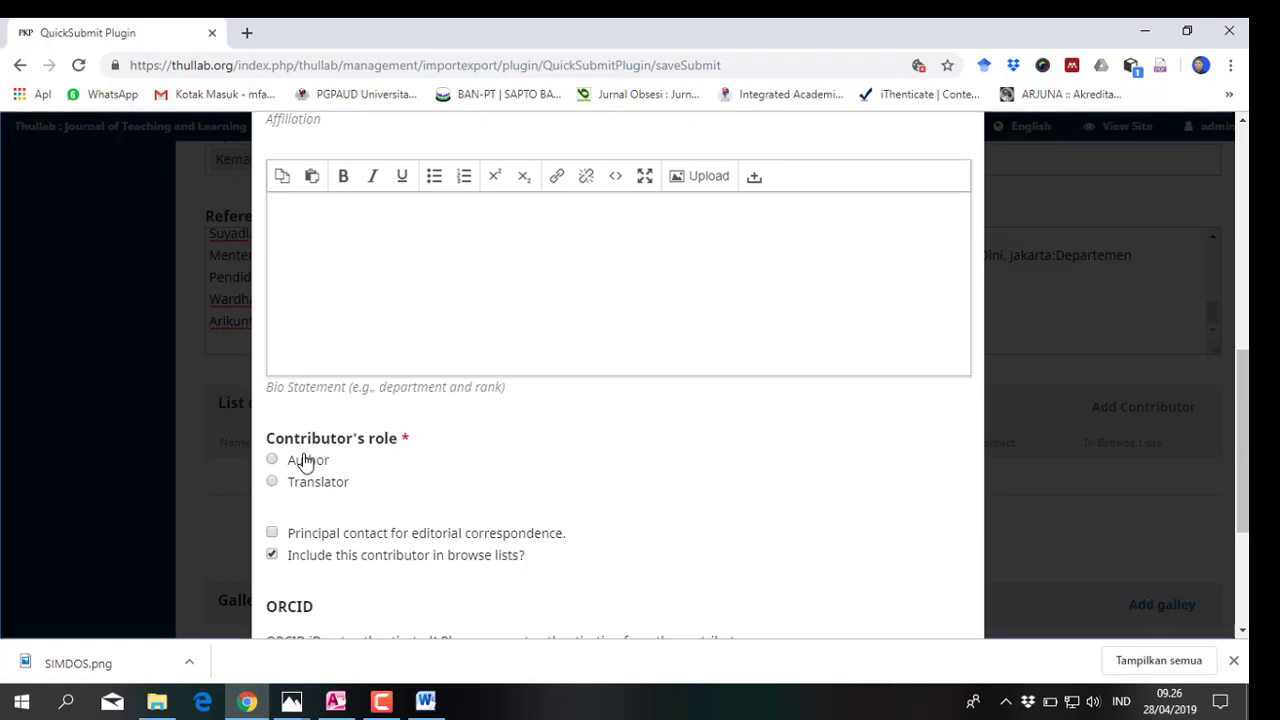
pyautogui.click(304, 459)
pyautogui.click(280, 535)
pyautogui.scroll(-2, 287, 541)
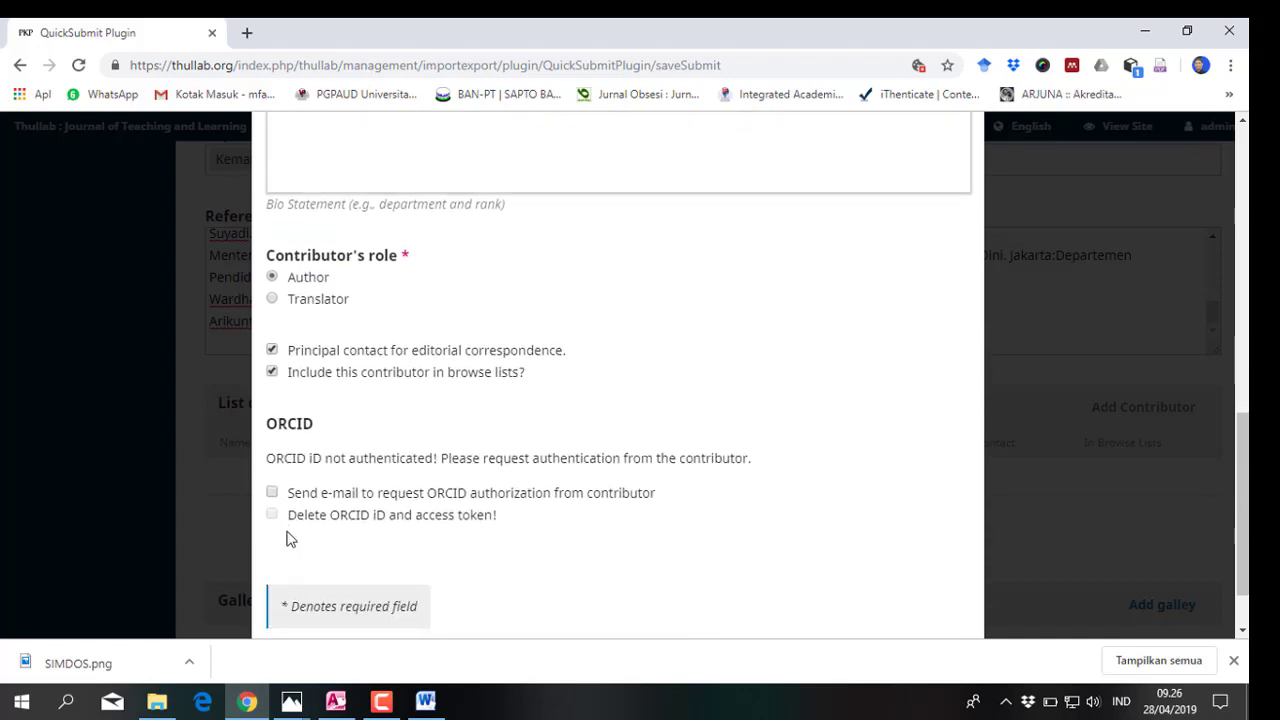
pyautogui.scroll(-1, 288, 540)
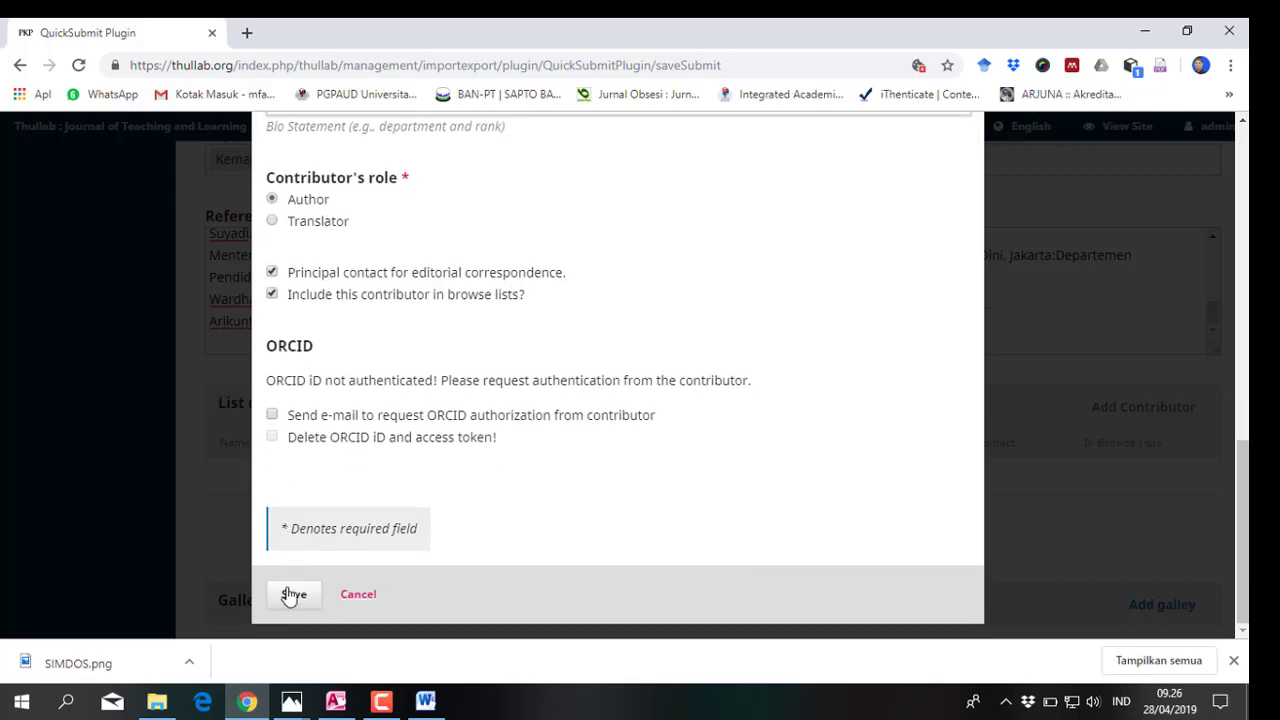
pyautogui.click(290, 595)
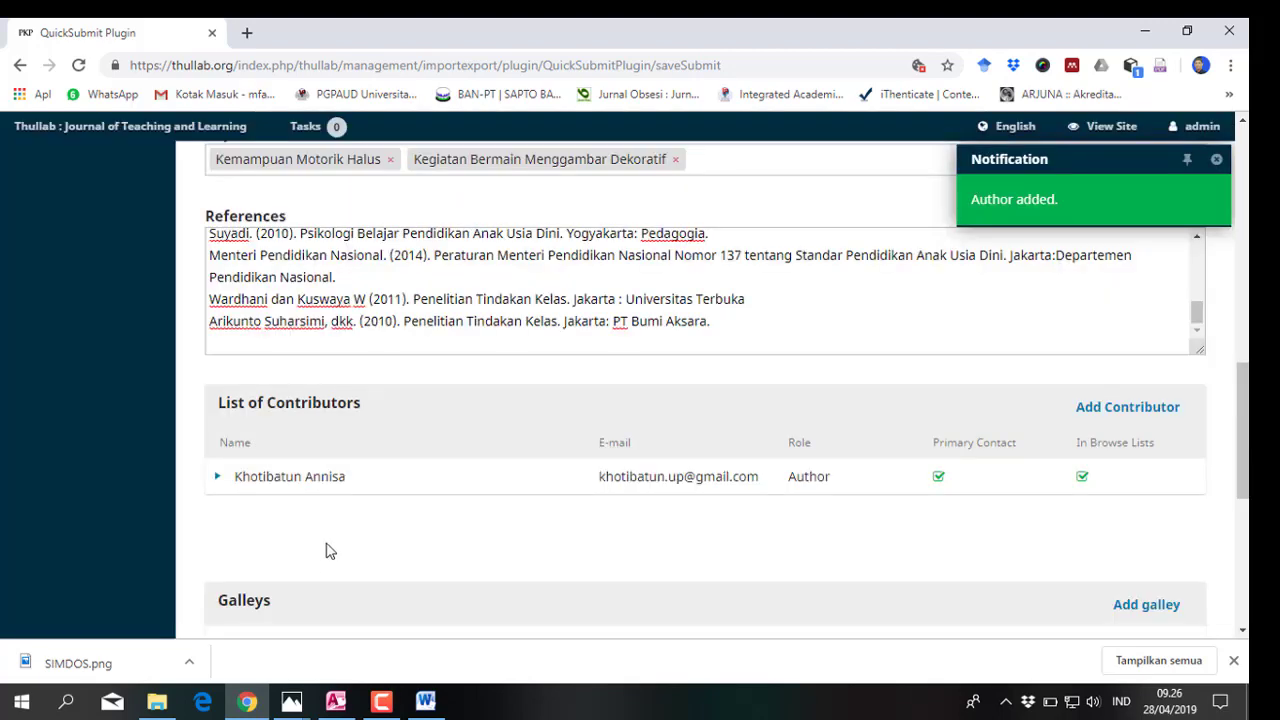
# Open a blank contributor form and copy the co-author's name from the Word header
pyautogui.click(1117, 408)
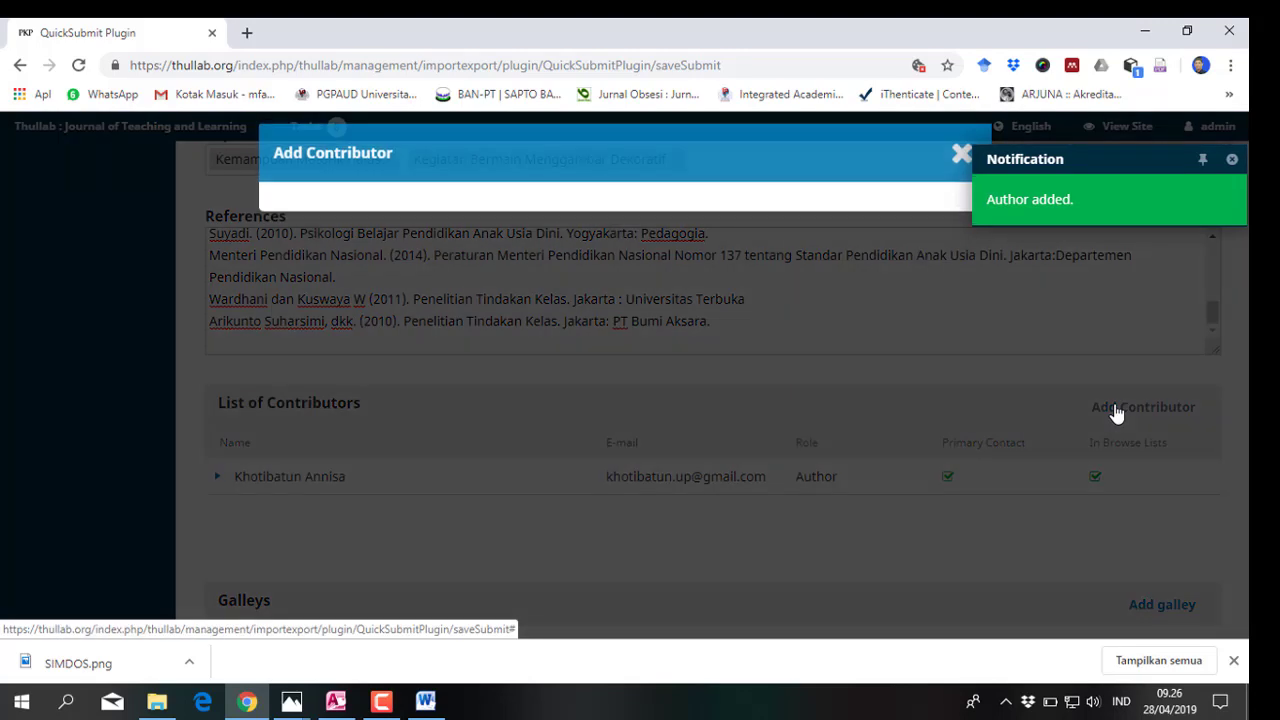
pyautogui.click(425, 702)
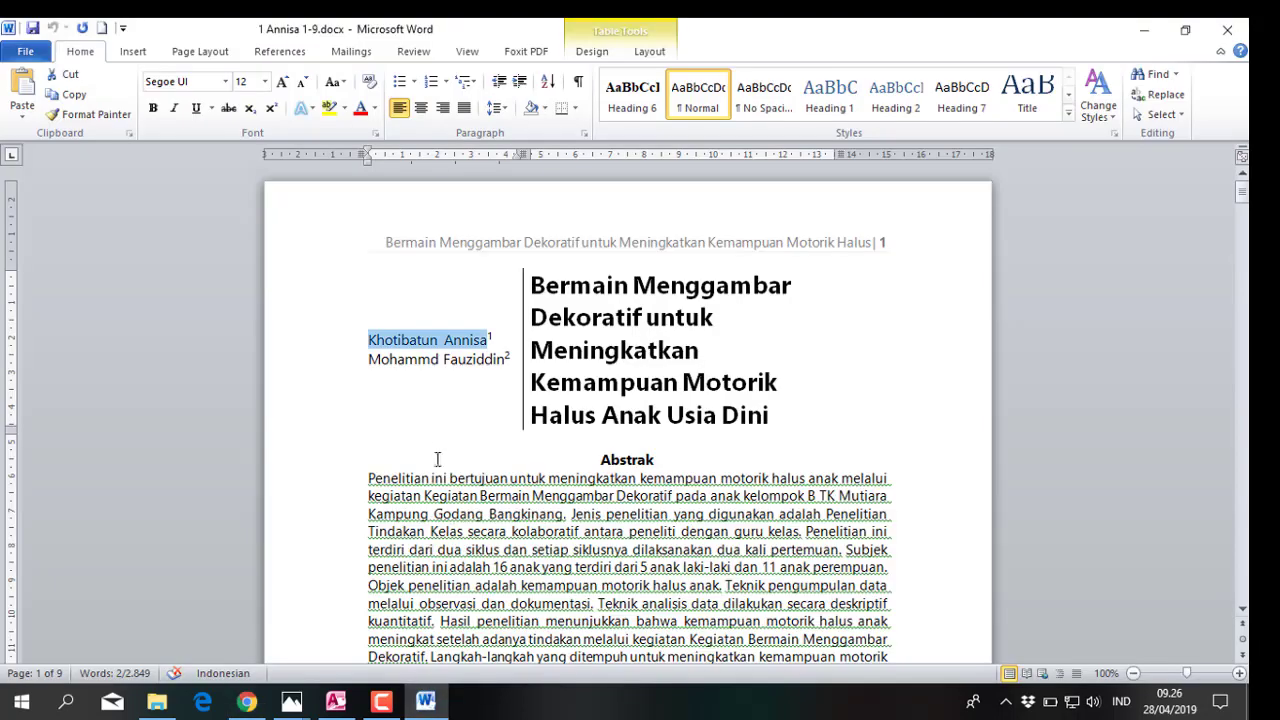
pyautogui.moveTo(370, 362); pyautogui.dragTo(483, 356)
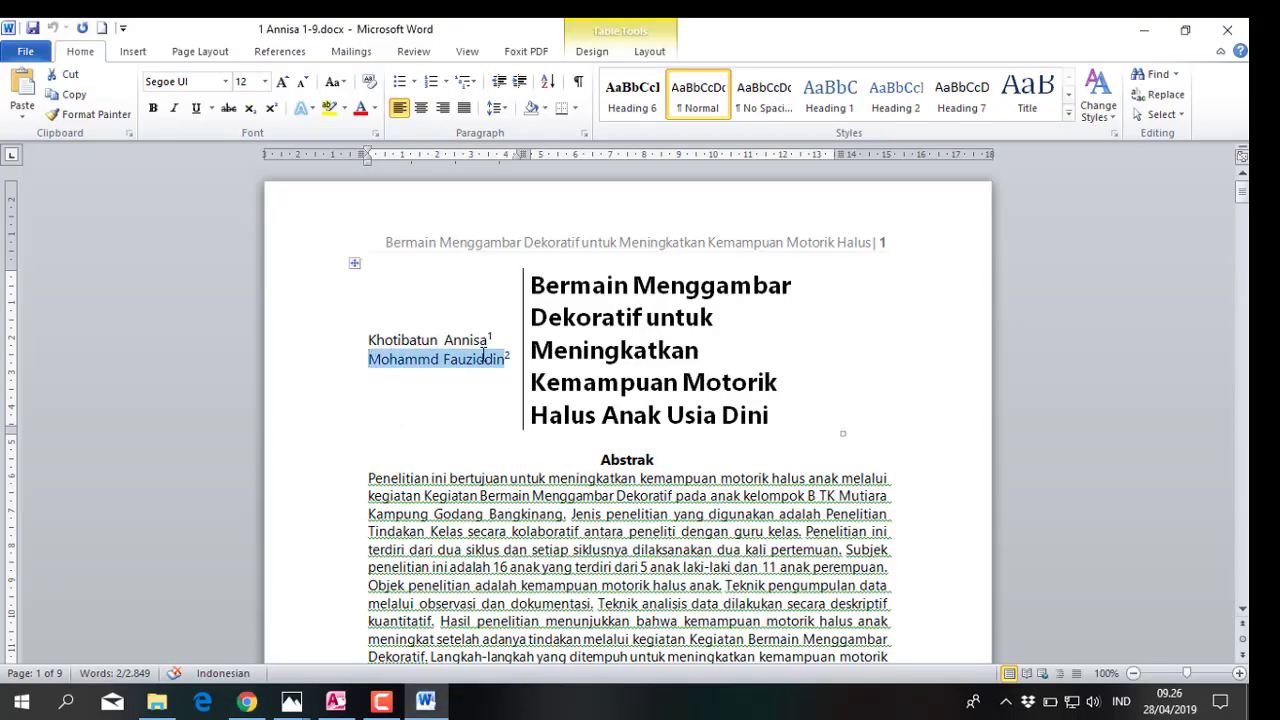
pyautogui.rightClick(483, 355)
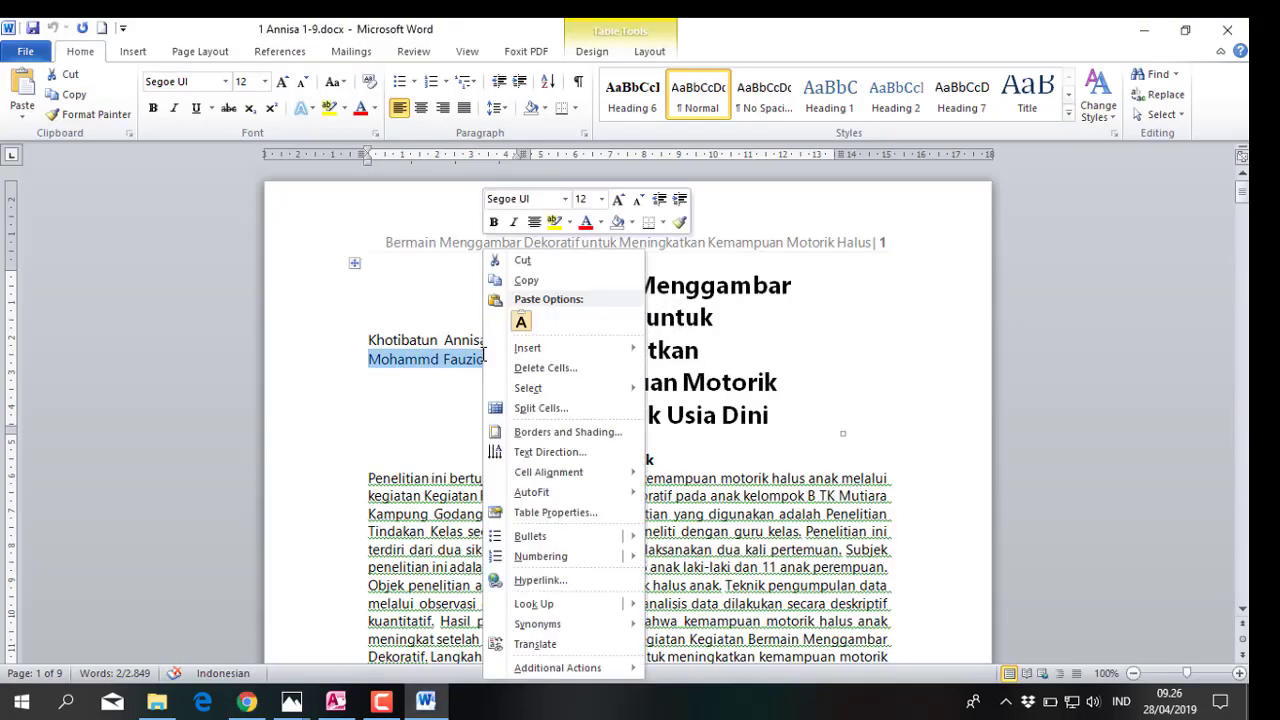
pyautogui.click(537, 281)
pyautogui.click(246, 702)
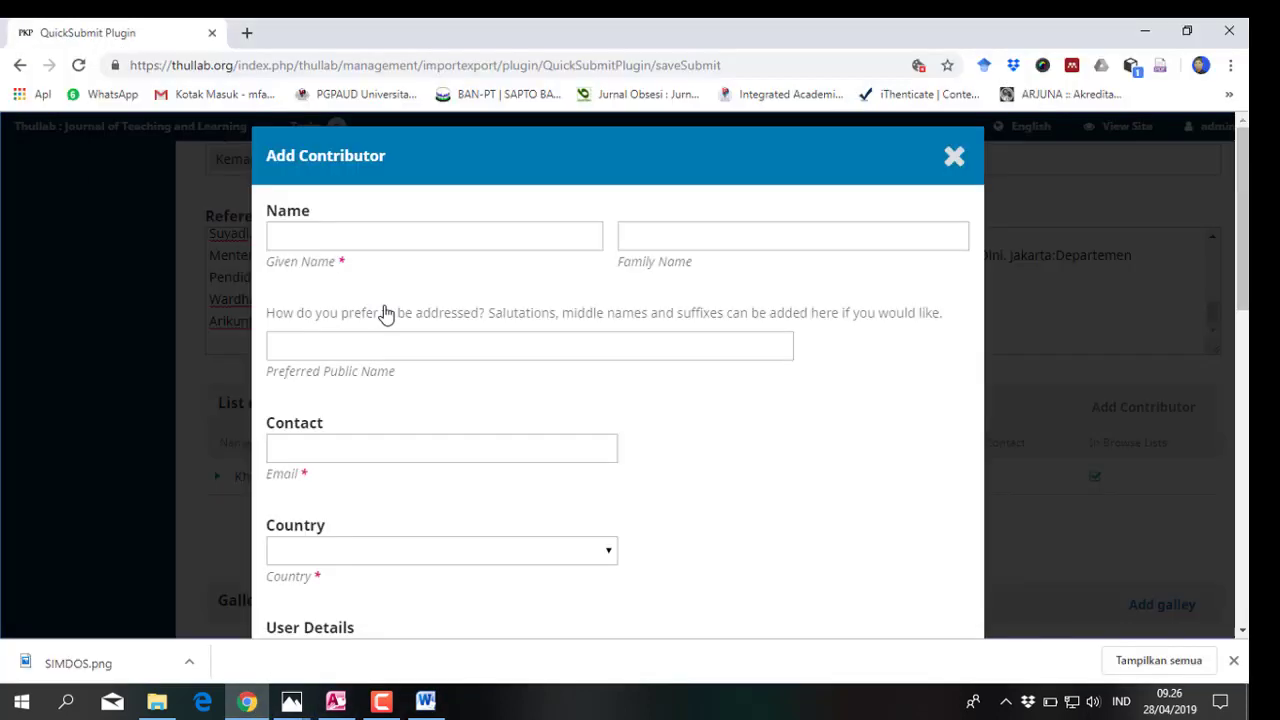
# Paste the second author's name, moving the surname into the Family Name field
pyautogui.click(351, 237)
pyautogui.rightClick(351, 237)
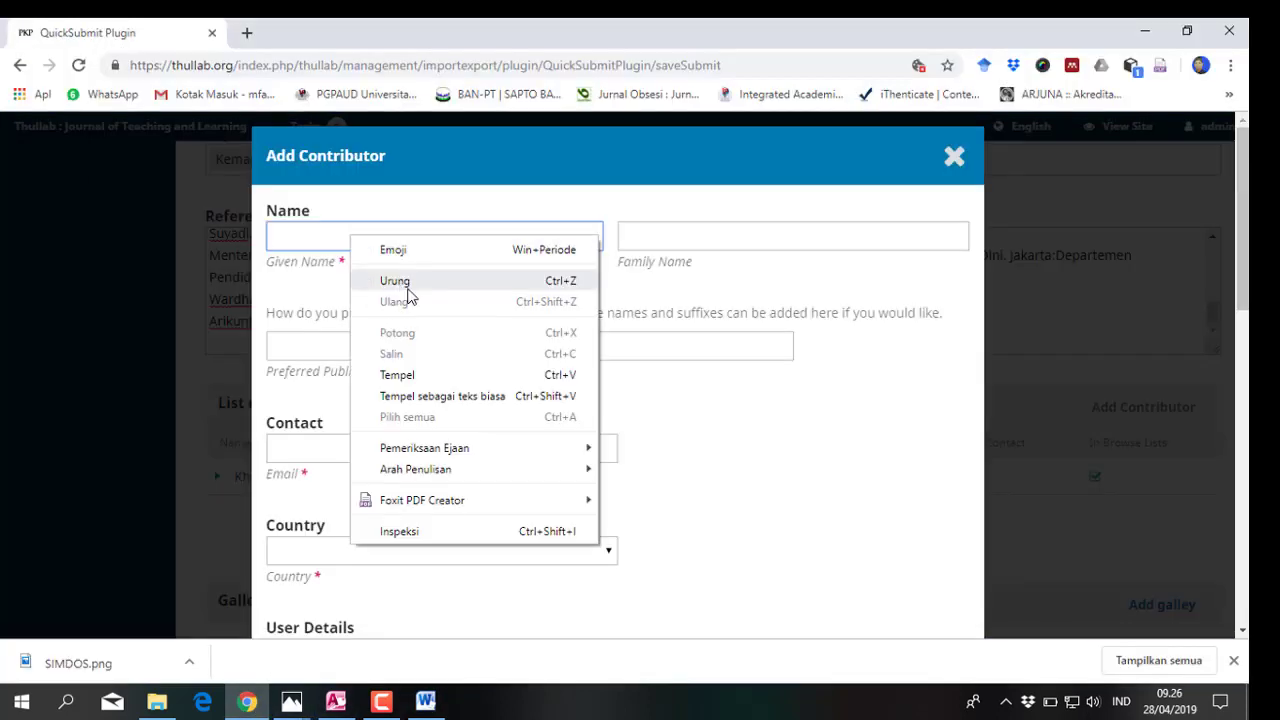
pyautogui.click(397, 375)
pyautogui.doubleClick(365, 236)
pyautogui.rightClick(365, 237)
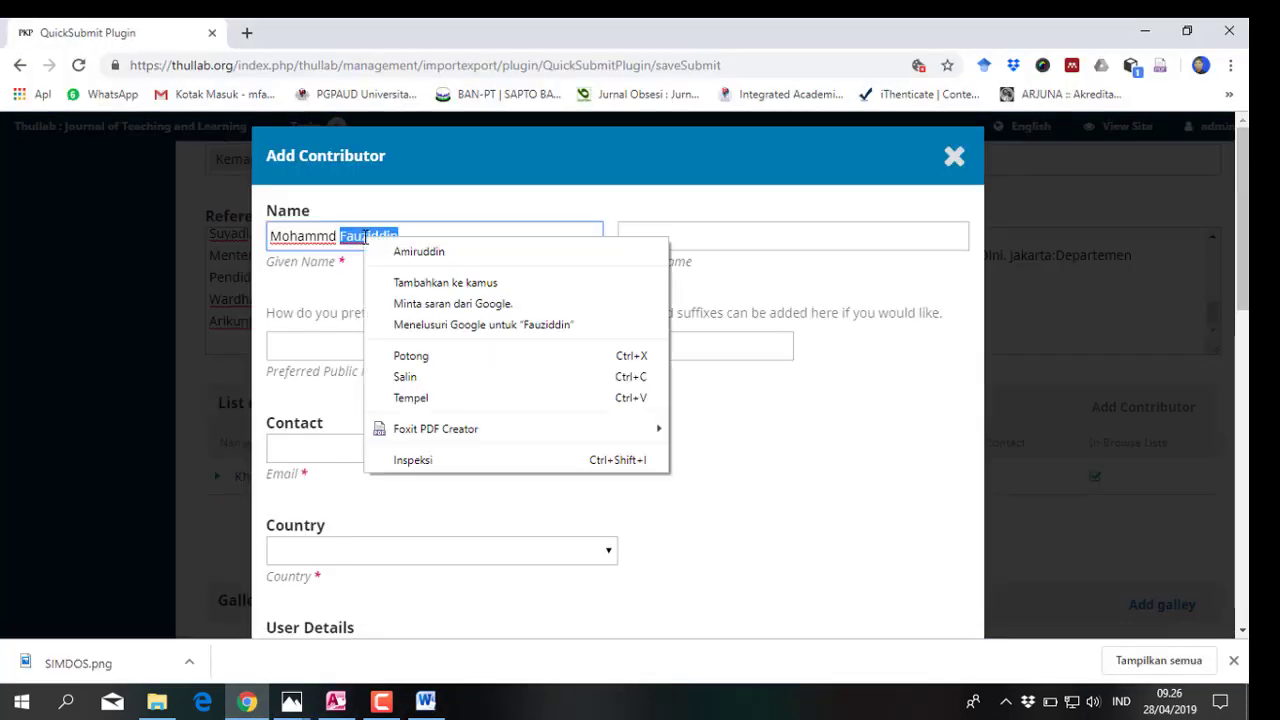
pyautogui.click(432, 356)
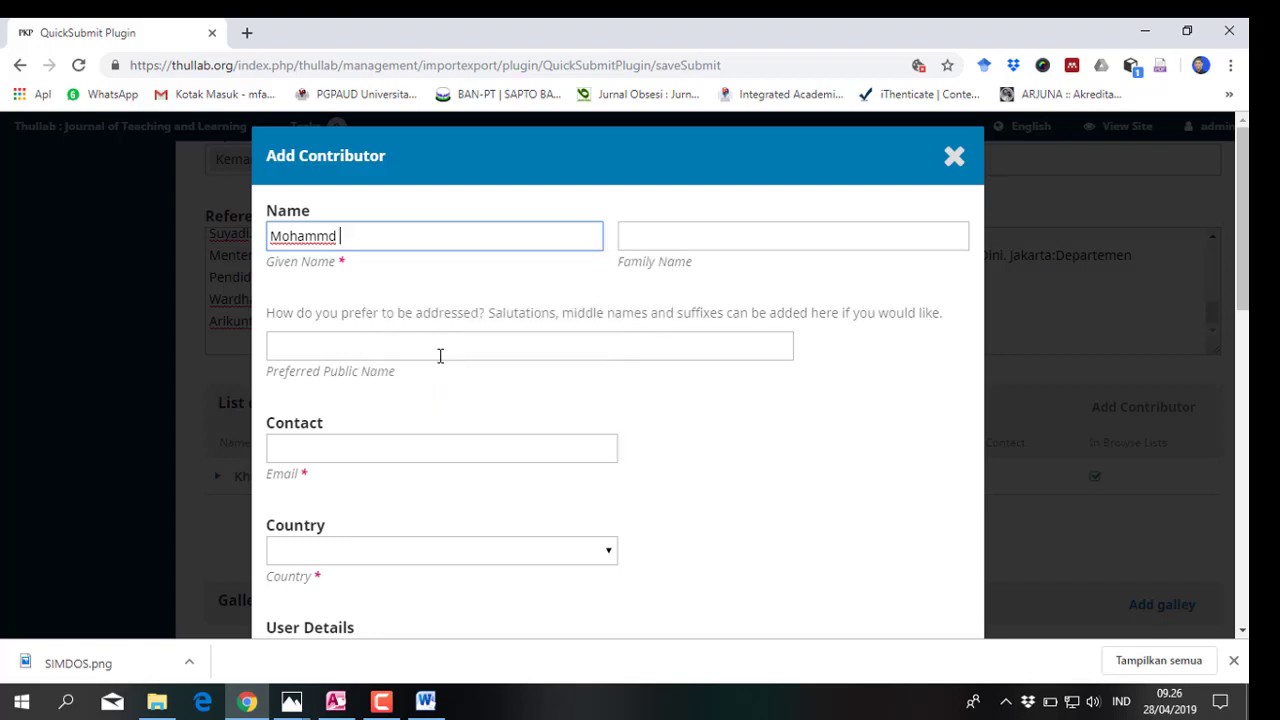
pyautogui.click(626, 236)
pyautogui.rightClick(627, 237)
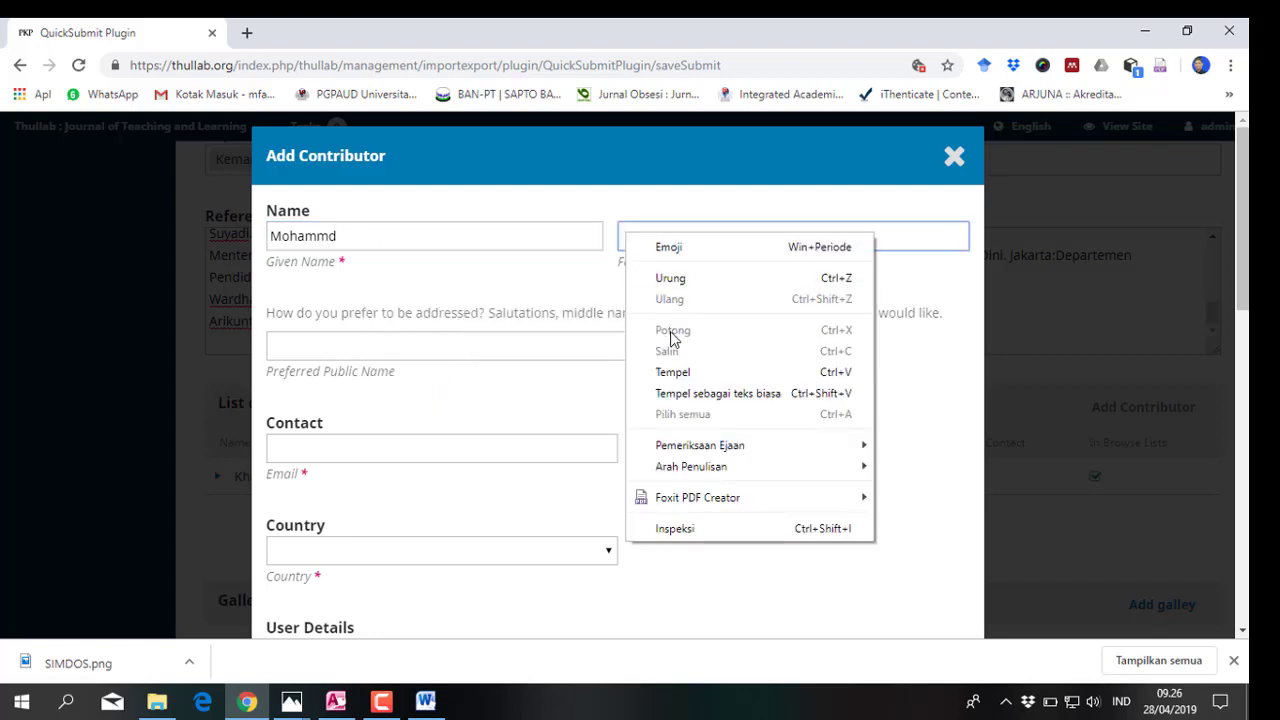
pyautogui.click(672, 375)
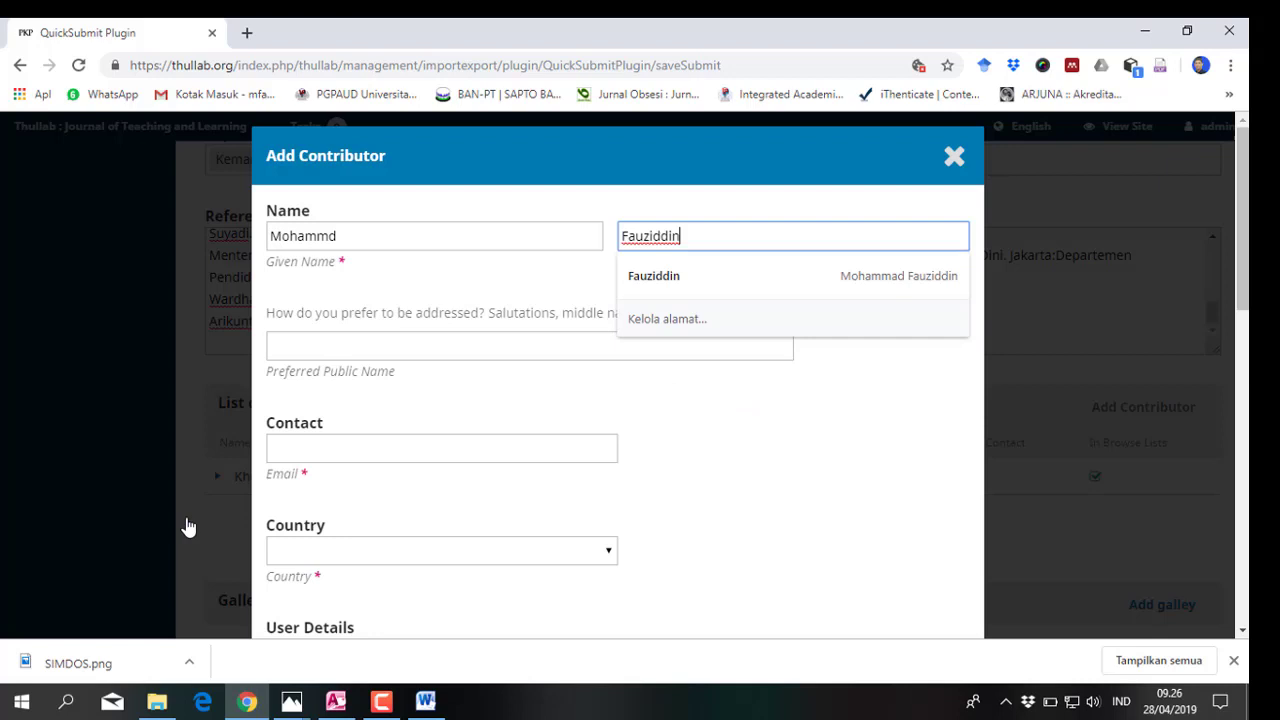
# Add the contributor's email and Universitas Pahlawan Tuanku Tambusai affiliation, assign the Author role, and save
pyautogui.click(285, 450)
pyautogui.click(303, 490)
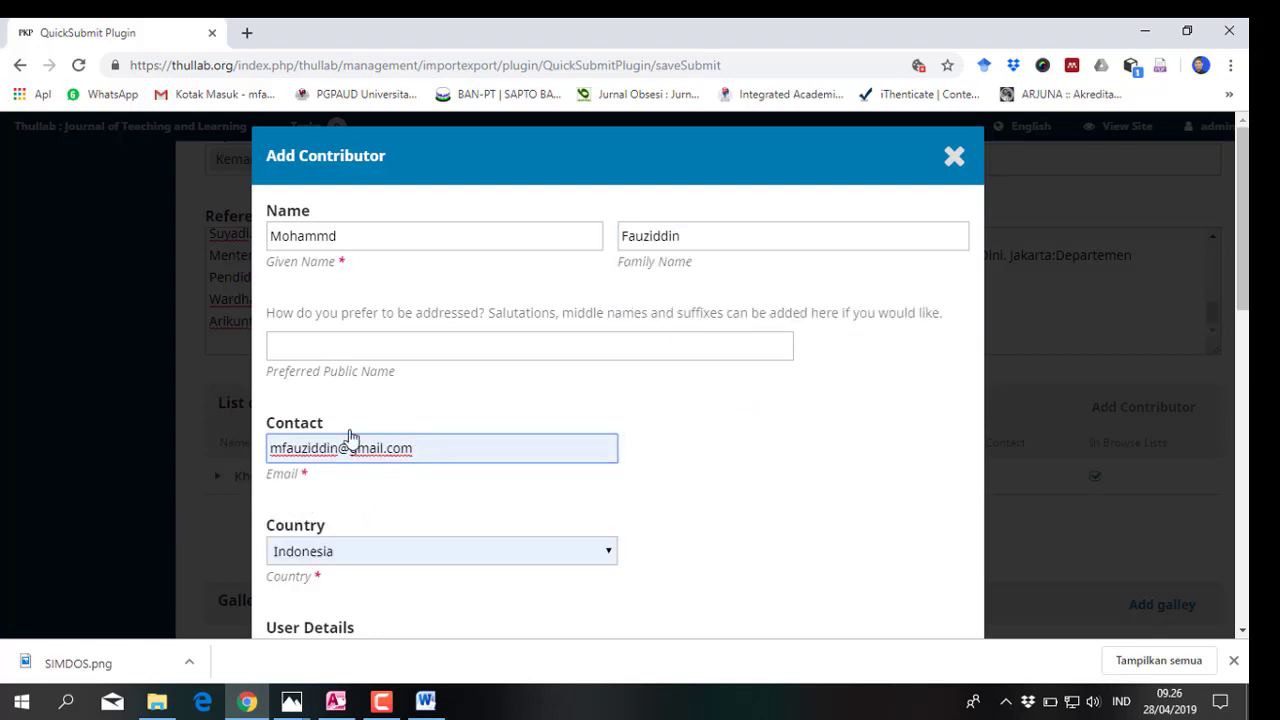
pyautogui.scroll(-2, 325, 578)
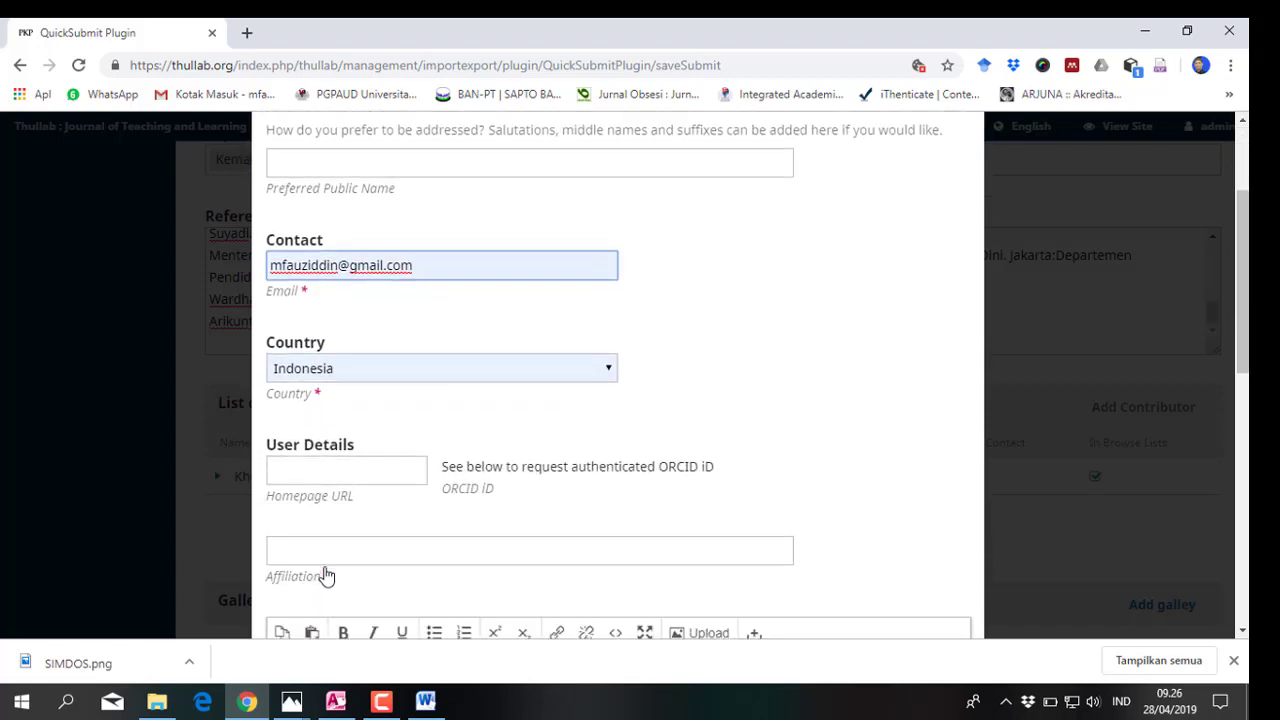
pyautogui.click(313, 550)
pyautogui.click(322, 350)
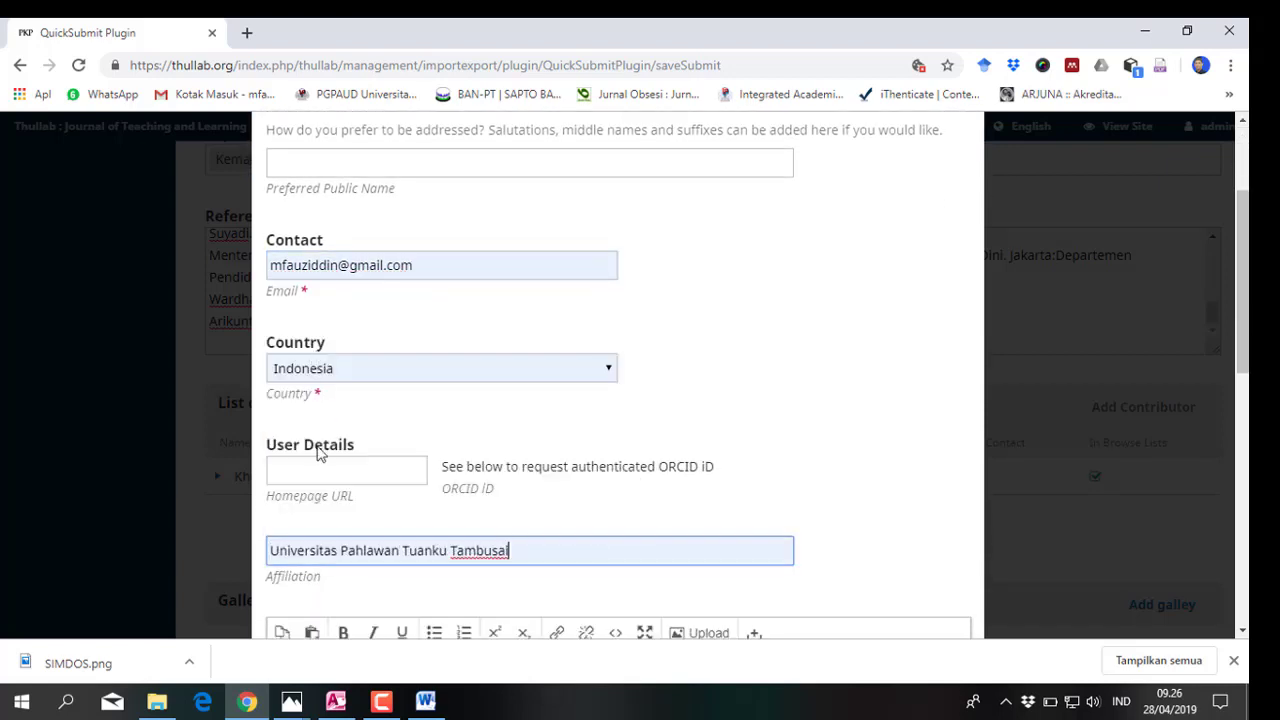
pyautogui.scroll(-3, 320, 495)
pyautogui.scroll(-2, 320, 500)
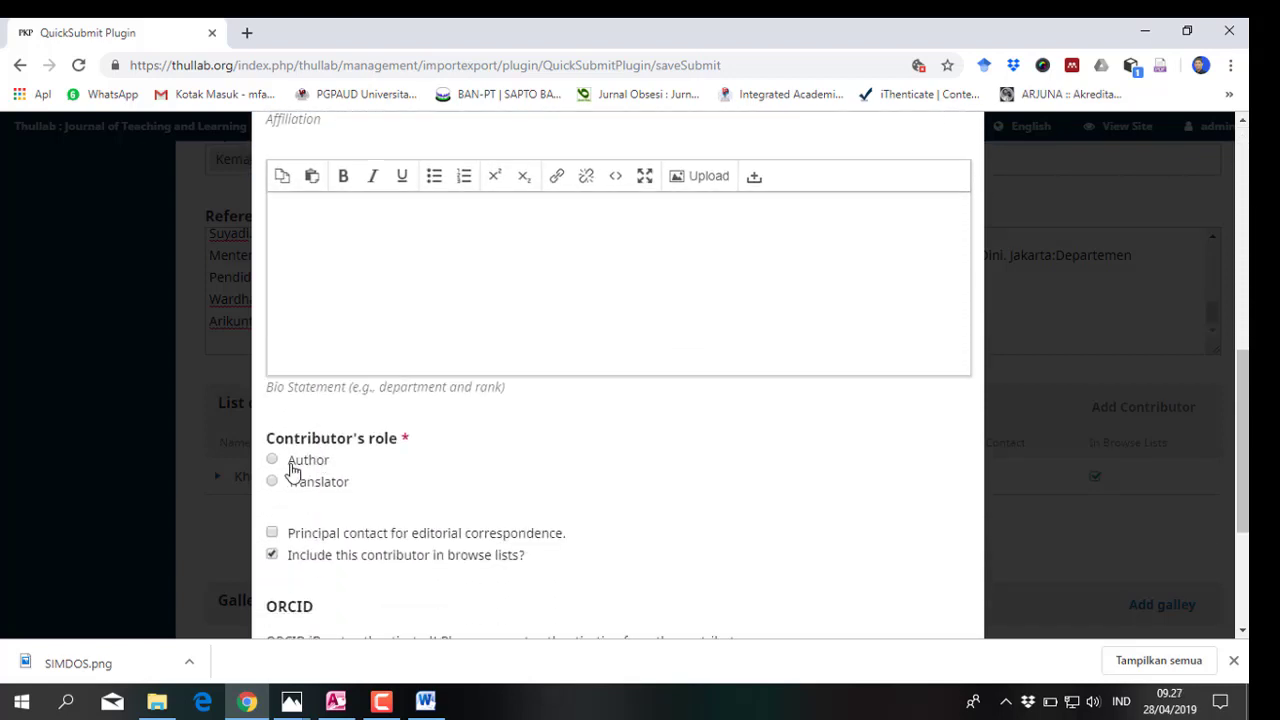
pyautogui.click(272, 552)
pyautogui.scroll(-3, 302, 587)
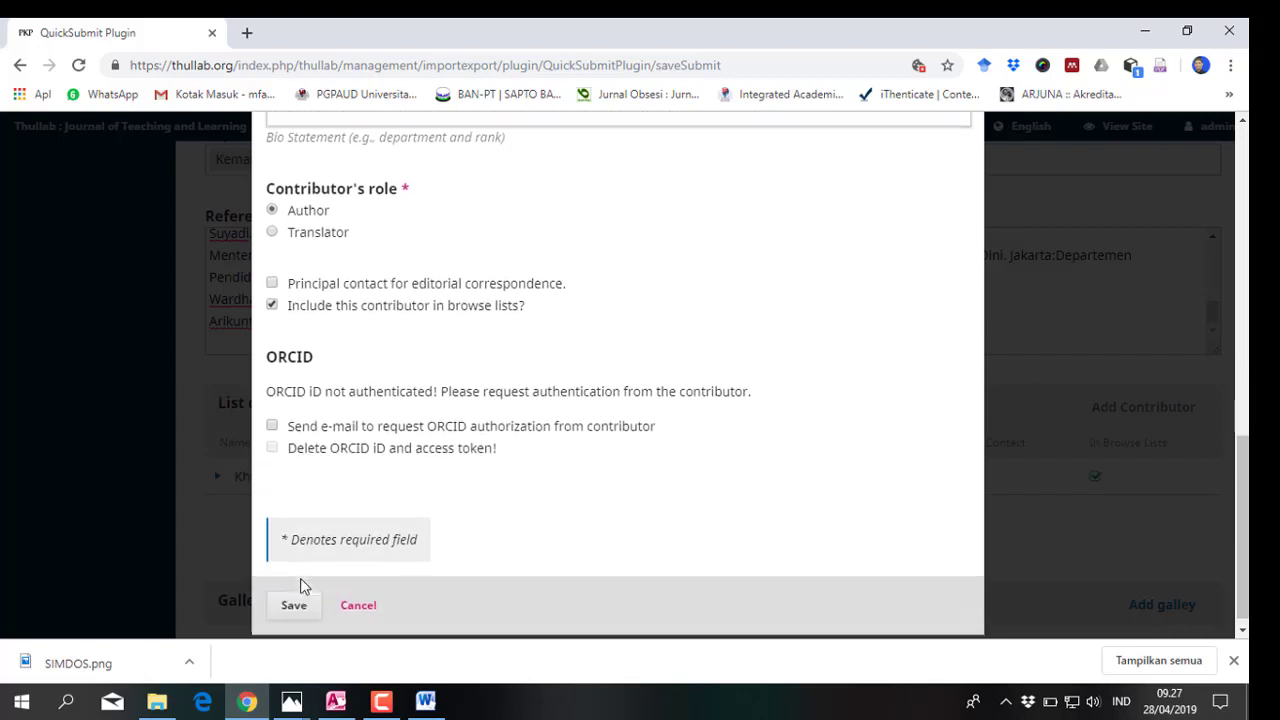
pyautogui.click(302, 597)
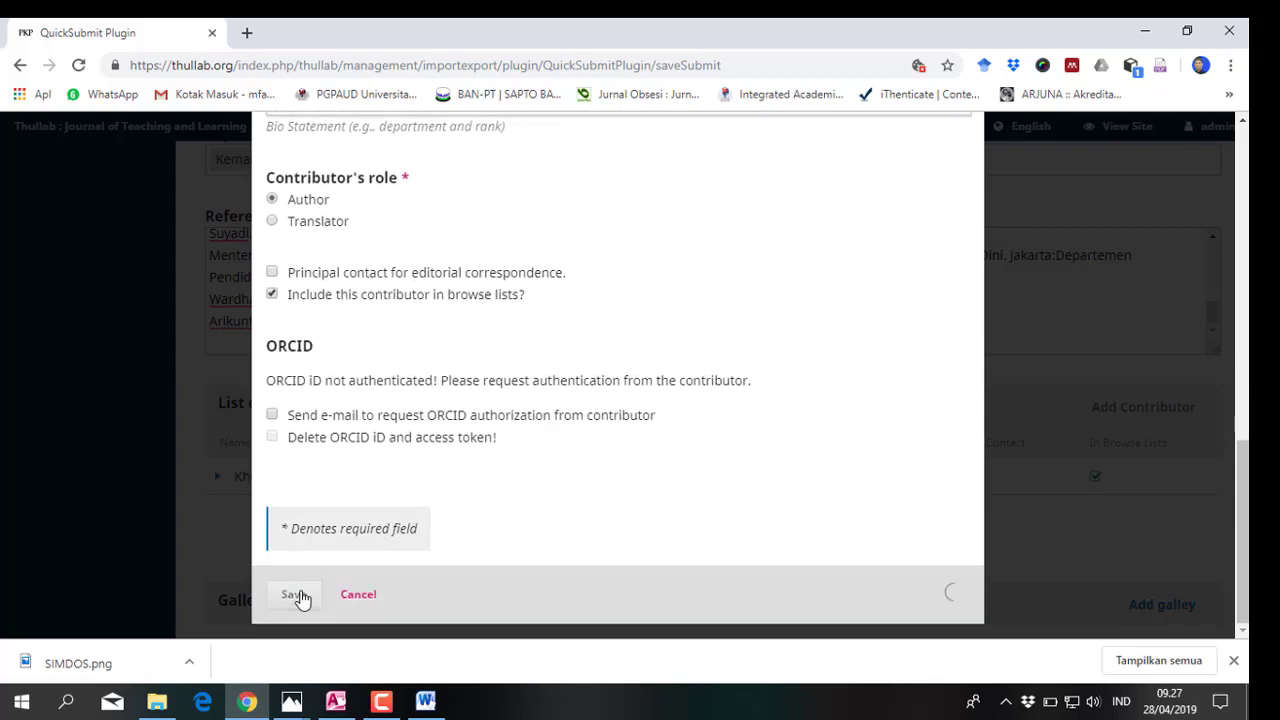
pyautogui.scroll(-2, 371, 571)
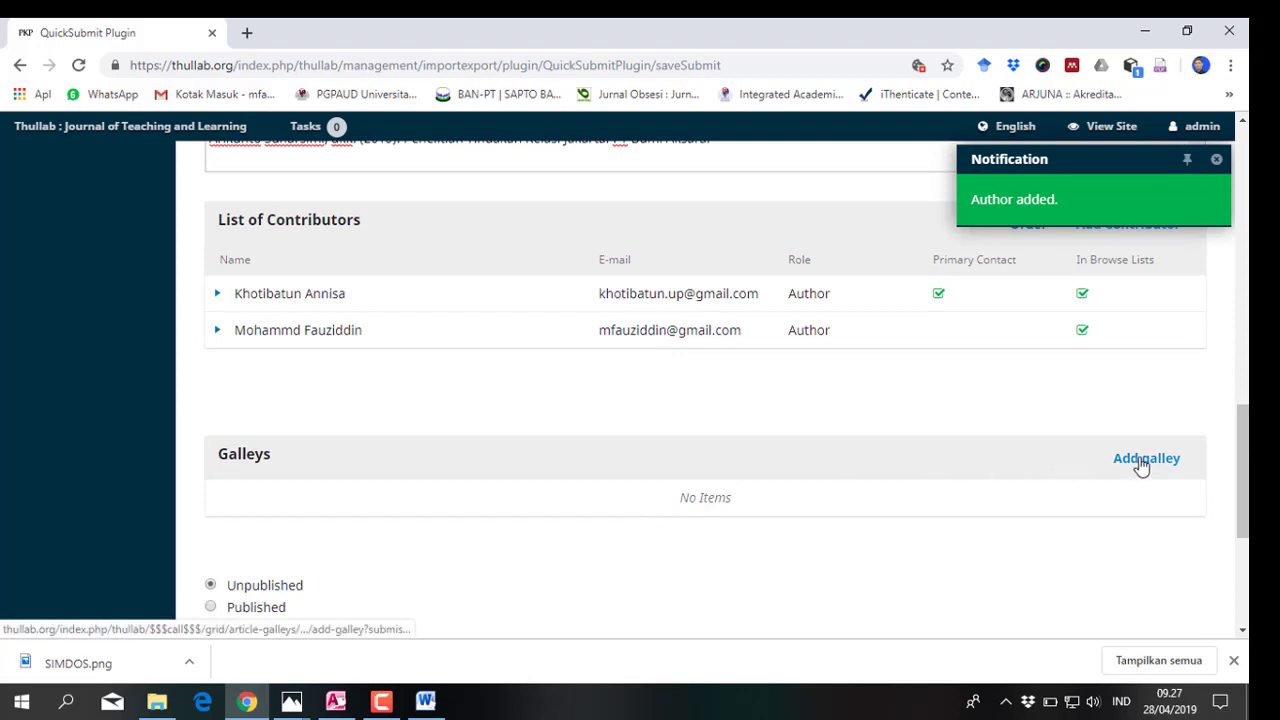
# Add a new galley labelled 'PDF Full Text' and save it
pyautogui.click(1141, 464)
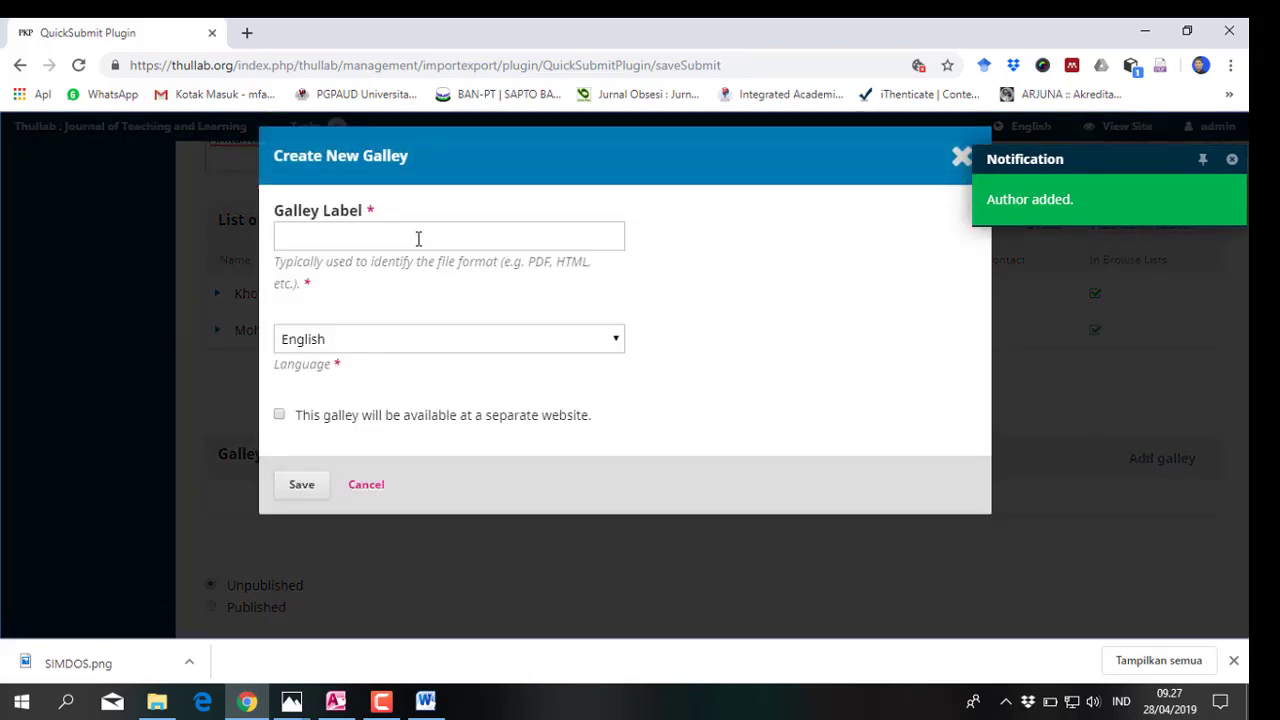
pyautogui.click(410, 240)
pyautogui.click(330, 276)
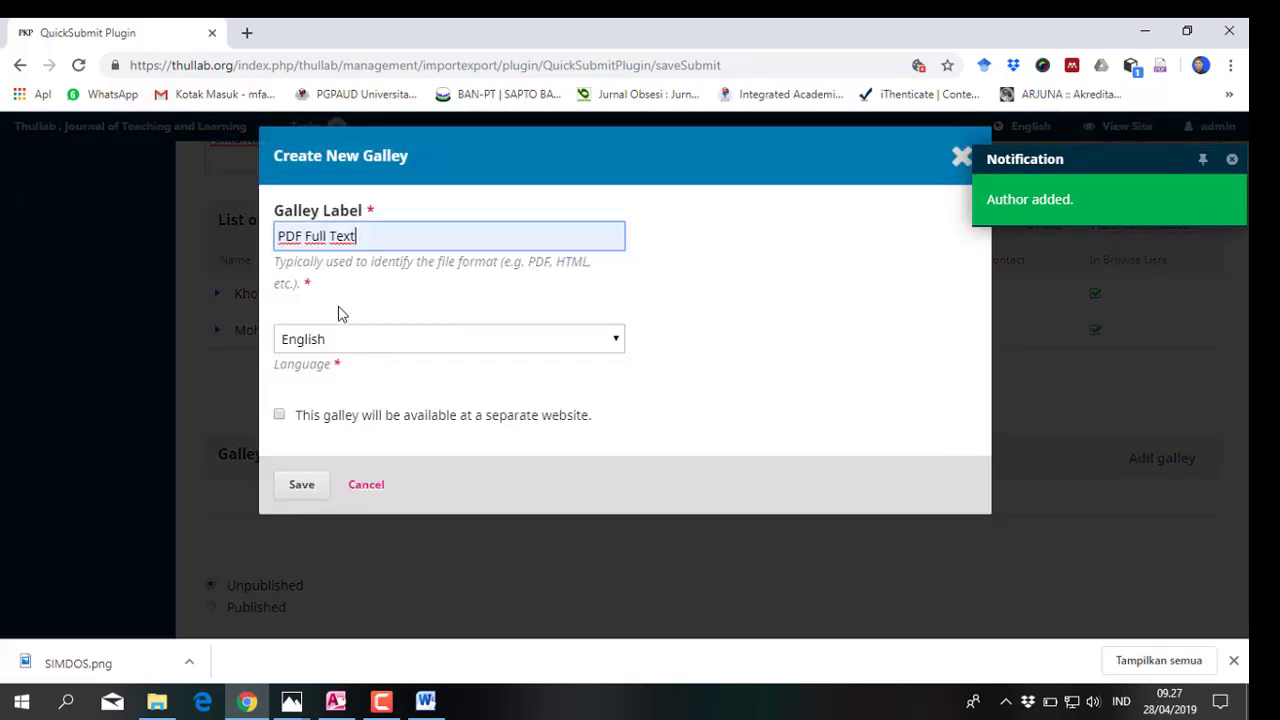
pyautogui.click(306, 485)
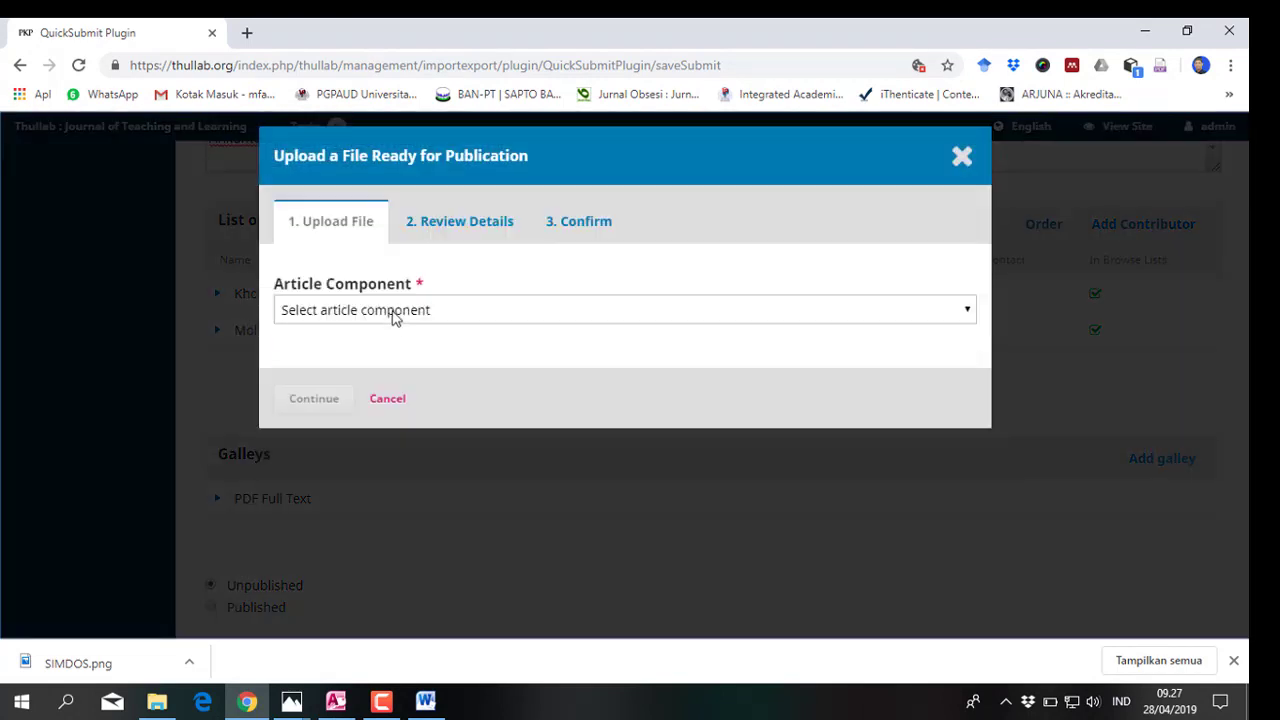
# Upload the article PDF from the Volume 1 Nomor 1 April 2019 folder as Article Text
pyautogui.click(395, 314)
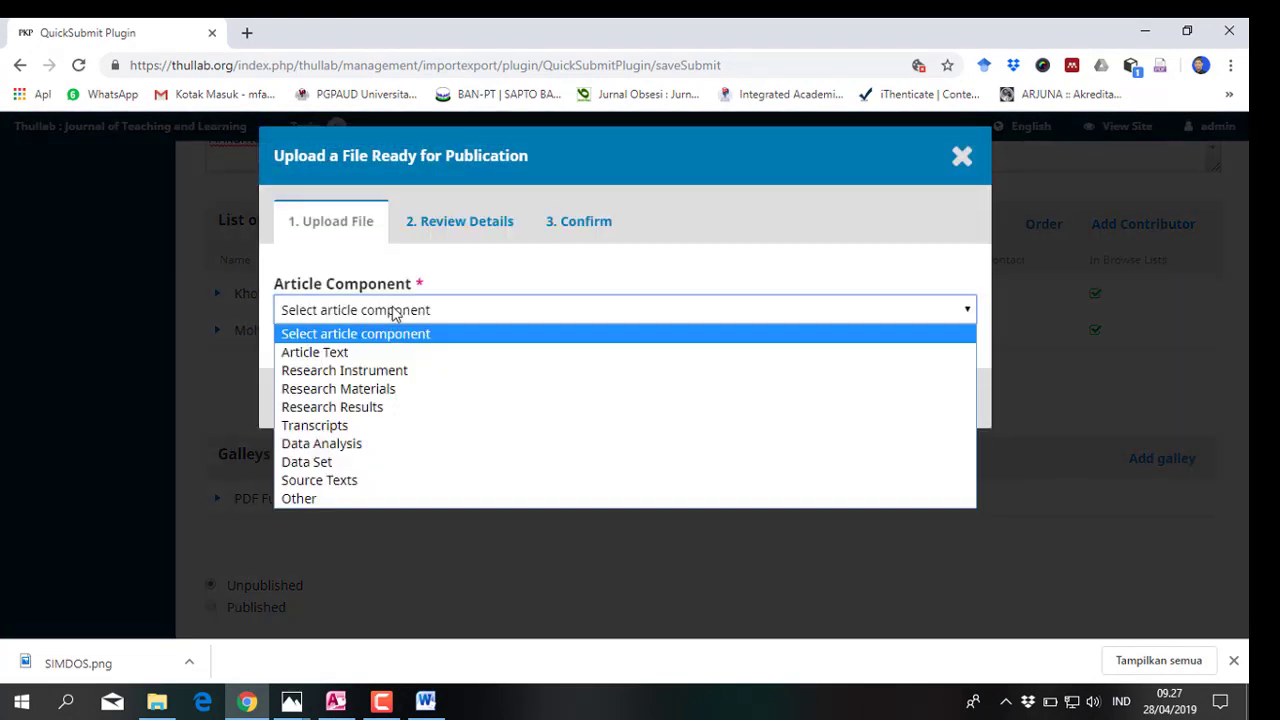
pyautogui.click(372, 357)
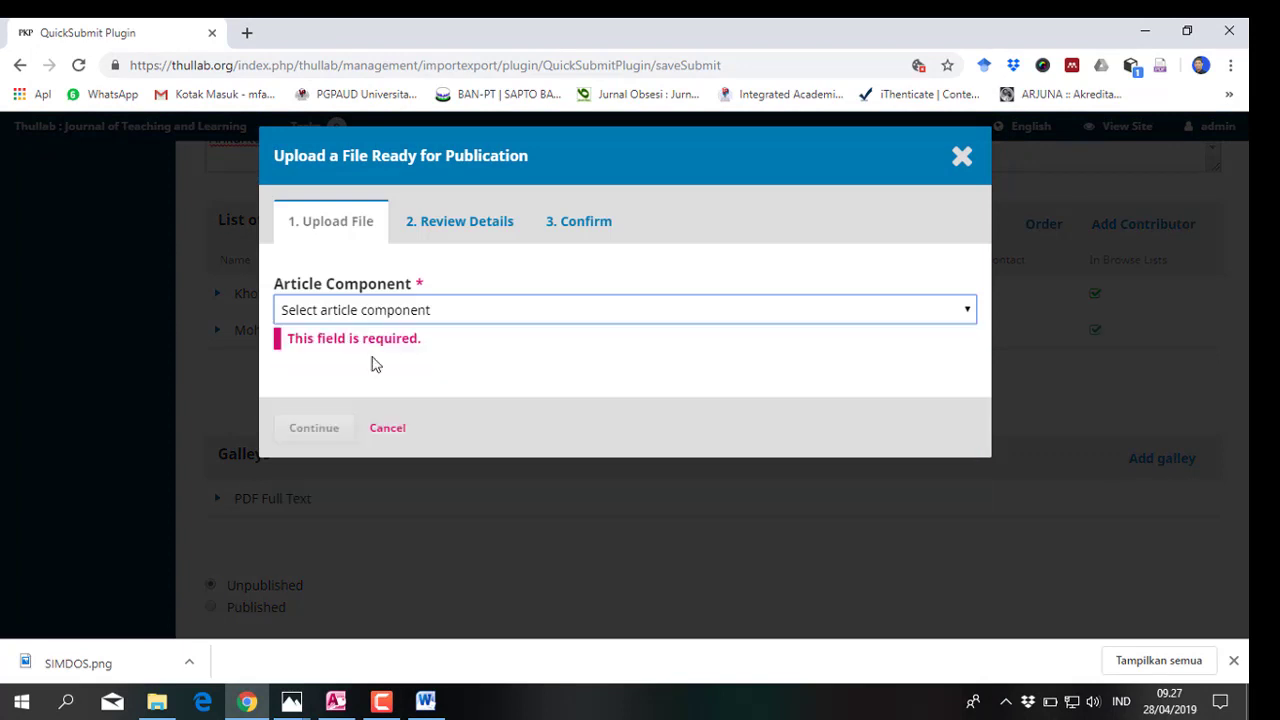
pyautogui.click(903, 385)
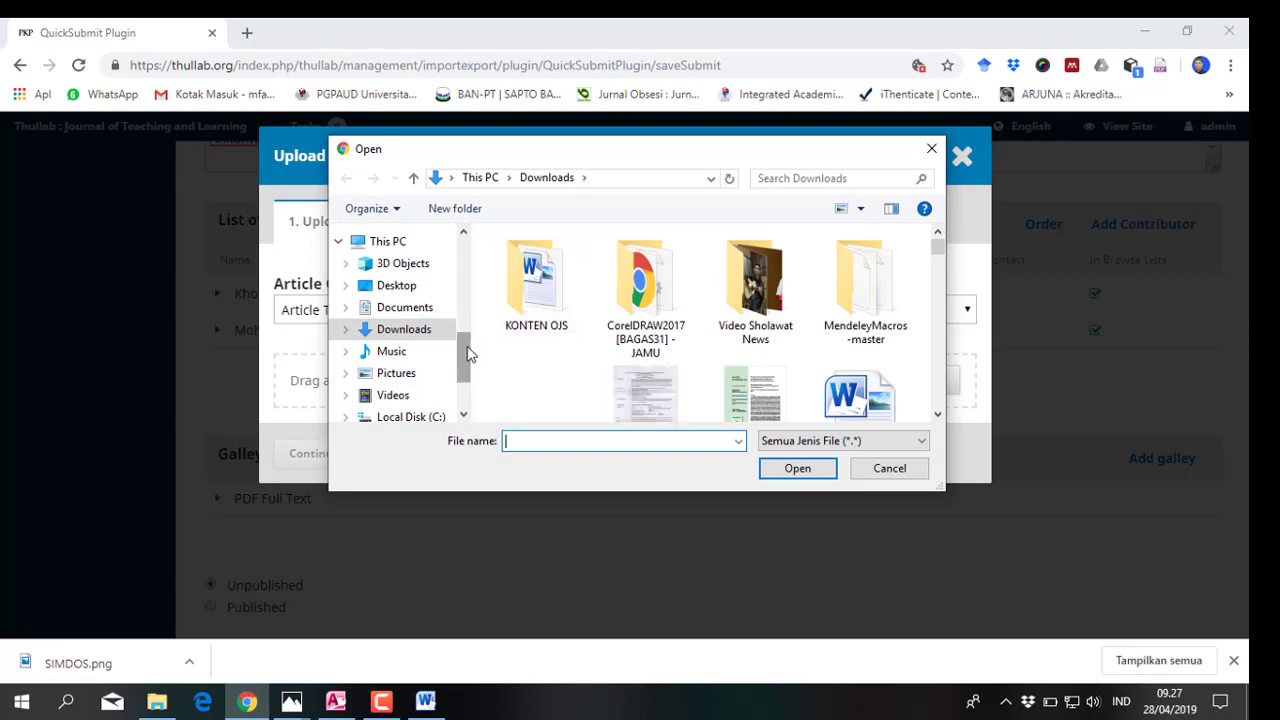
pyautogui.moveTo(464, 355); pyautogui.dragTo(464, 298)
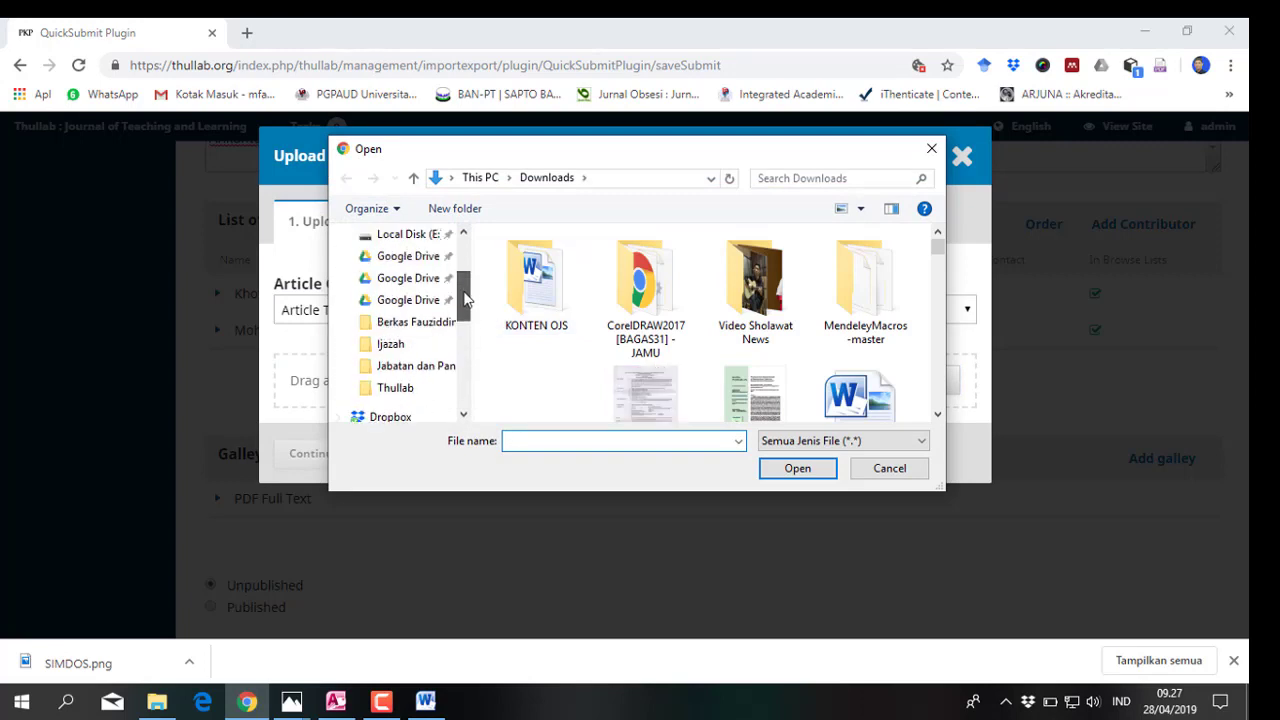
pyautogui.click(405, 390)
pyautogui.doubleClick(545, 291)
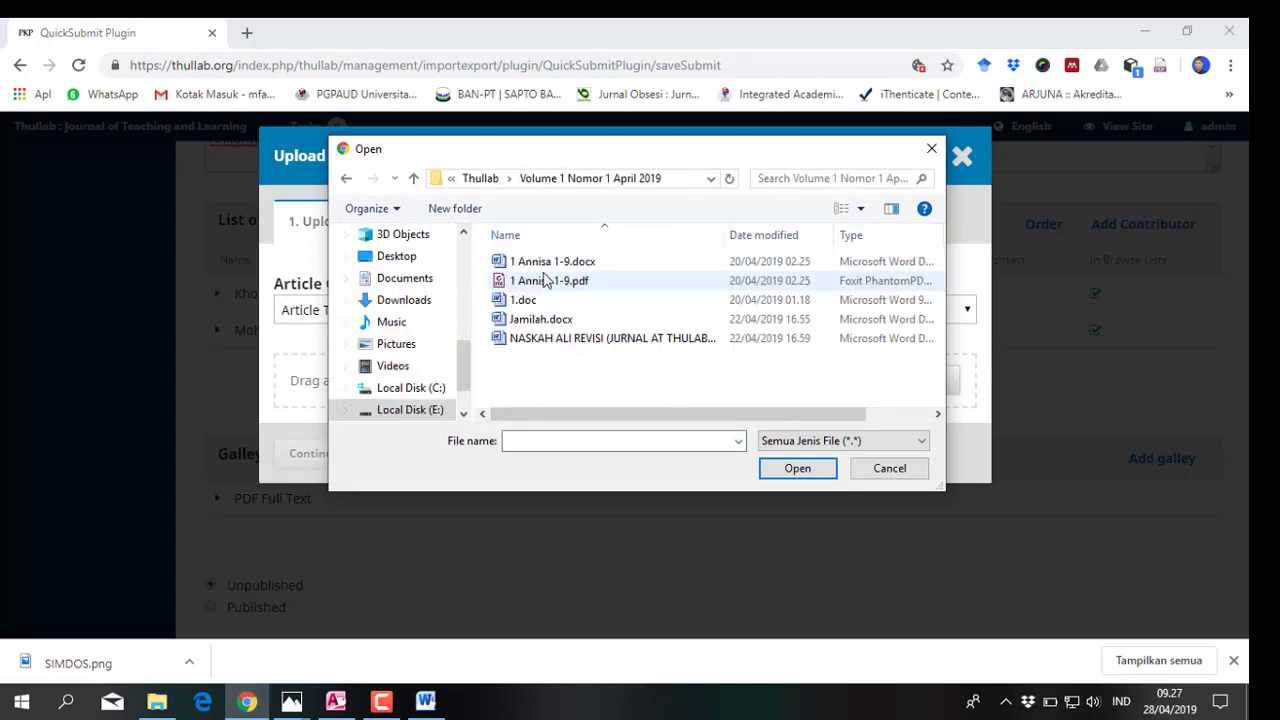
pyautogui.click(545, 280)
pyautogui.click(789, 472)
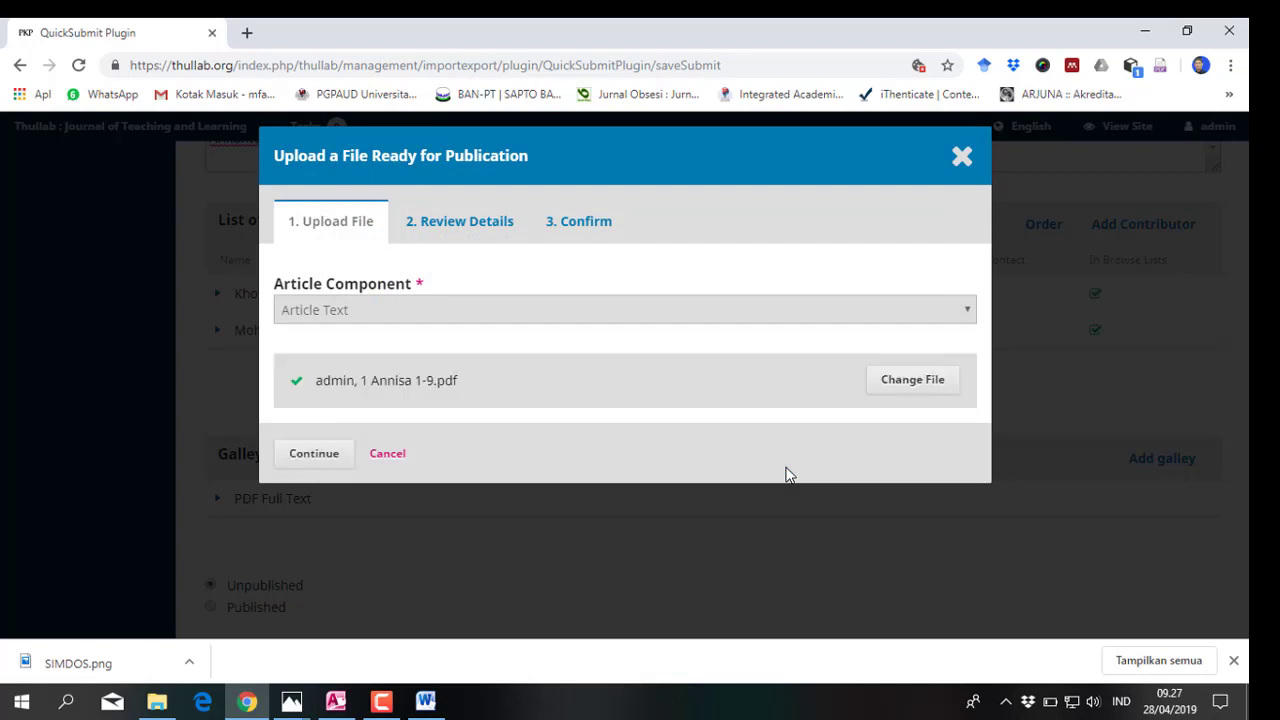
pyautogui.click(316, 453)
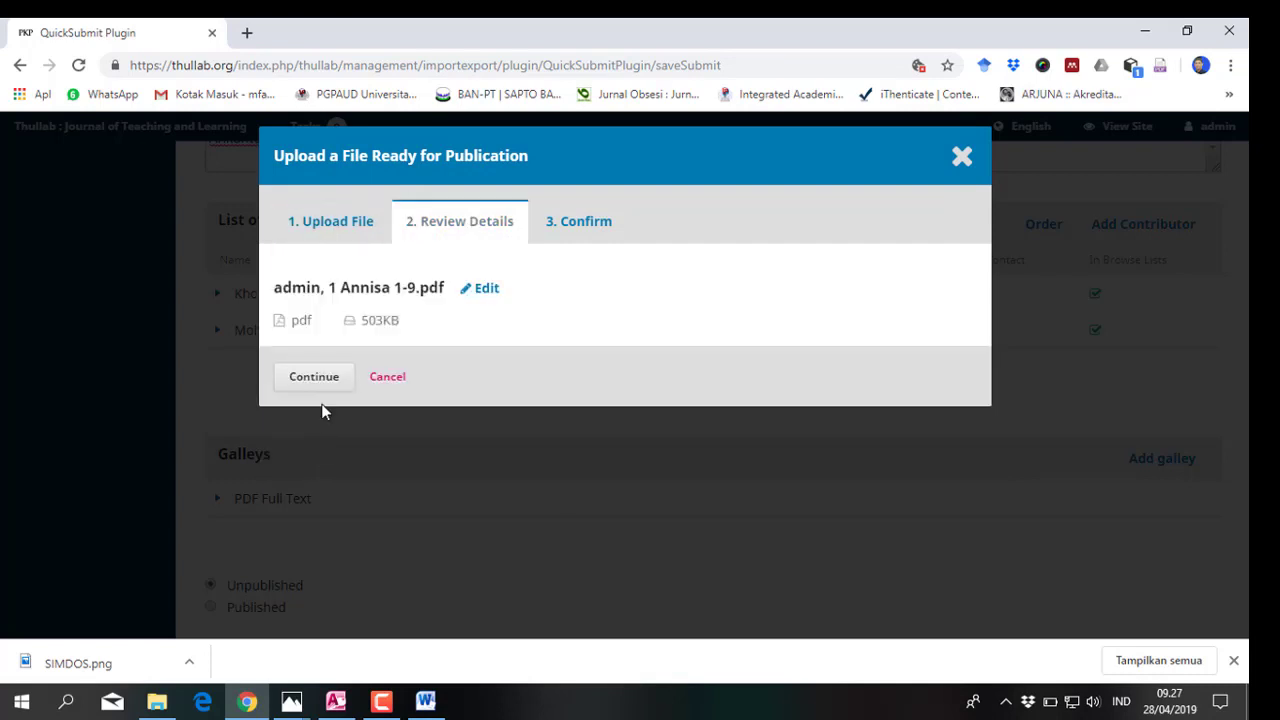
pyautogui.click(314, 377)
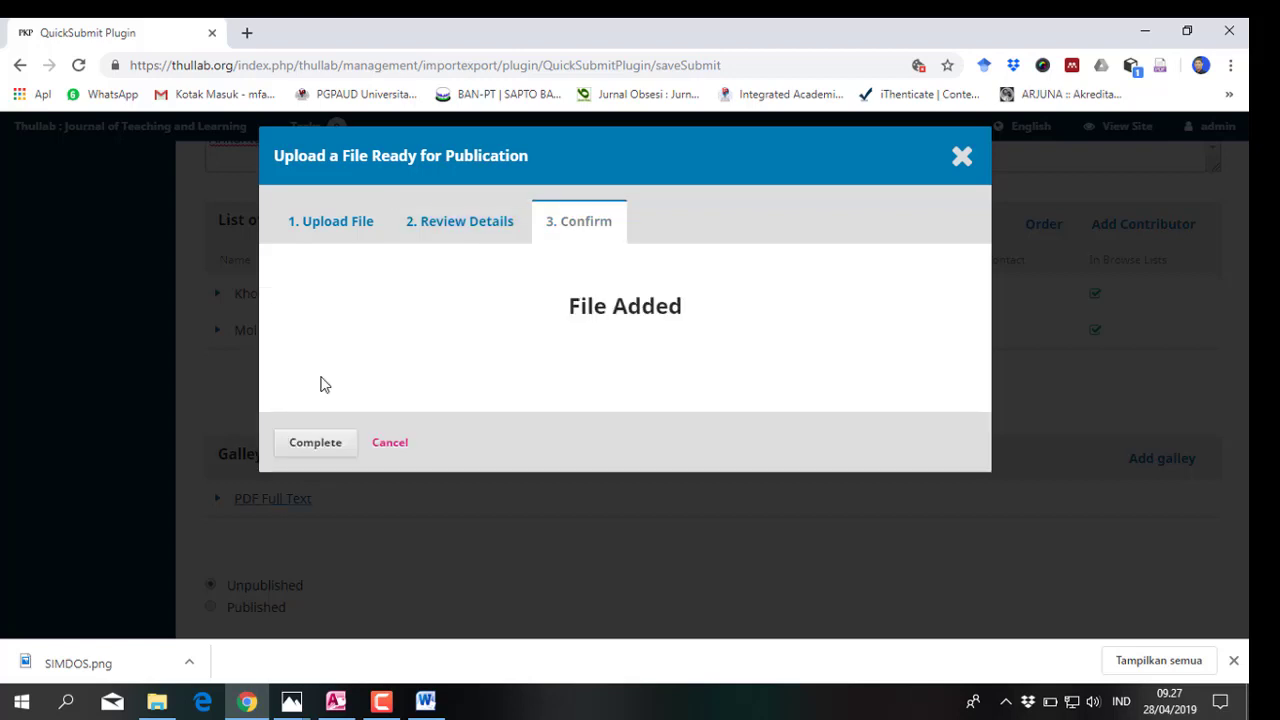
pyautogui.click(315, 452)
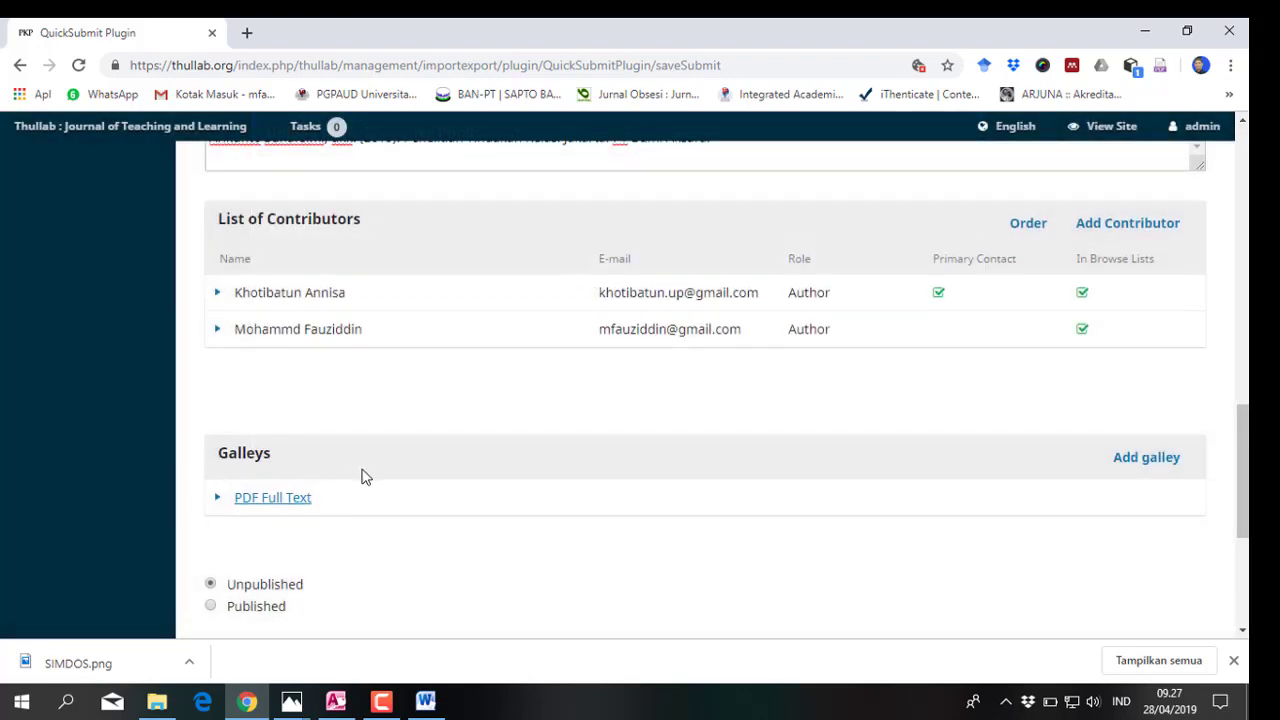
# Mark the article Published and schedule it in Vol 1 No 1 (2019): Thullab April 2019
pyautogui.scroll(-2, 355, 477)
pyautogui.click(226, 428)
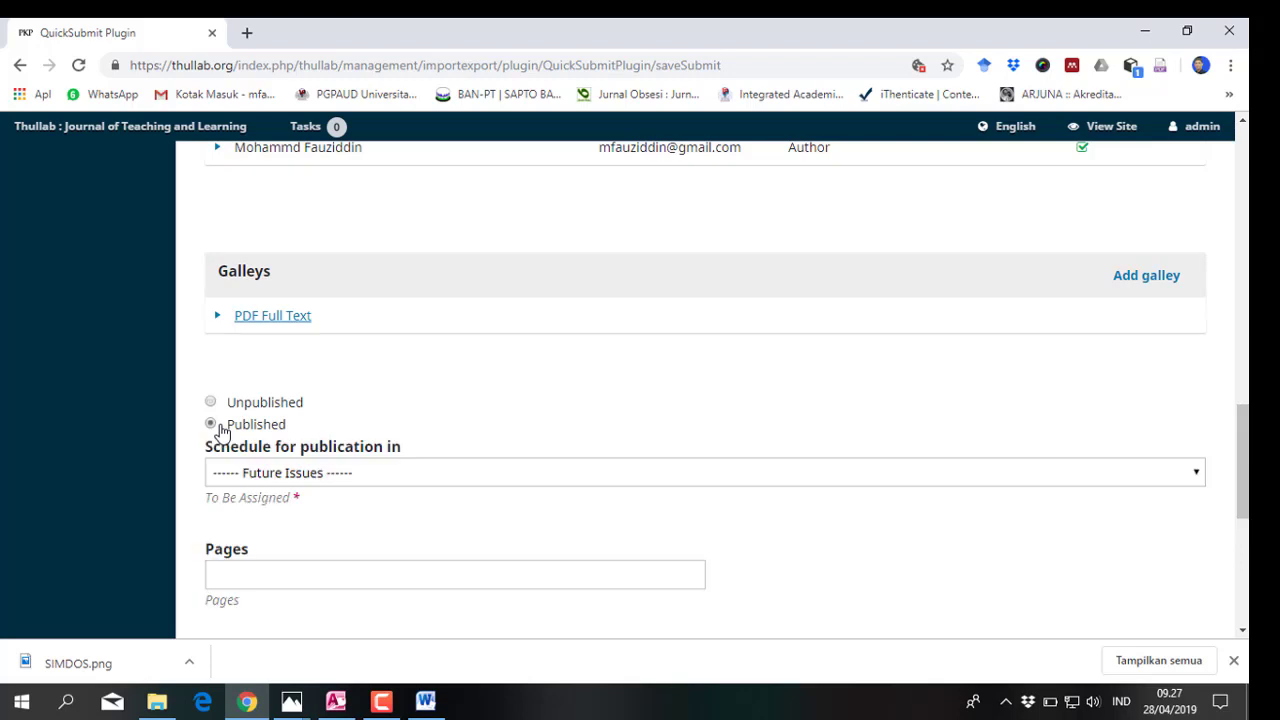
pyautogui.click(365, 479)
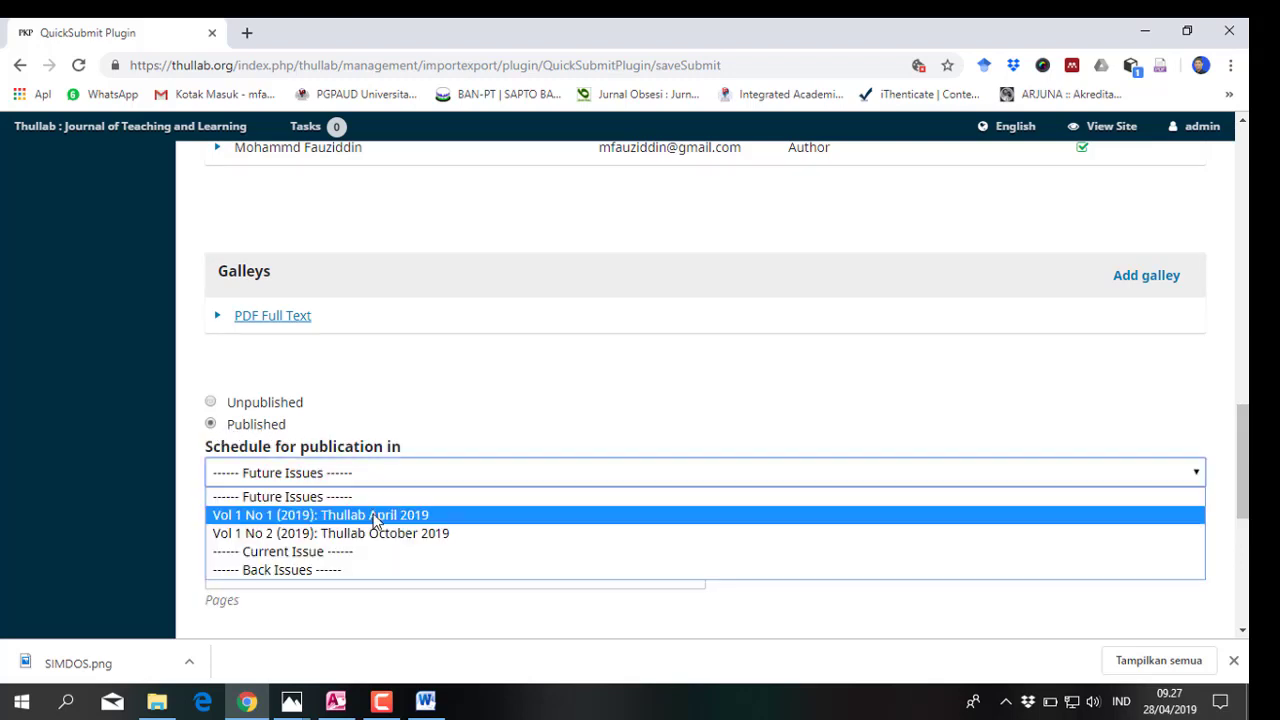
pyautogui.click(375, 515)
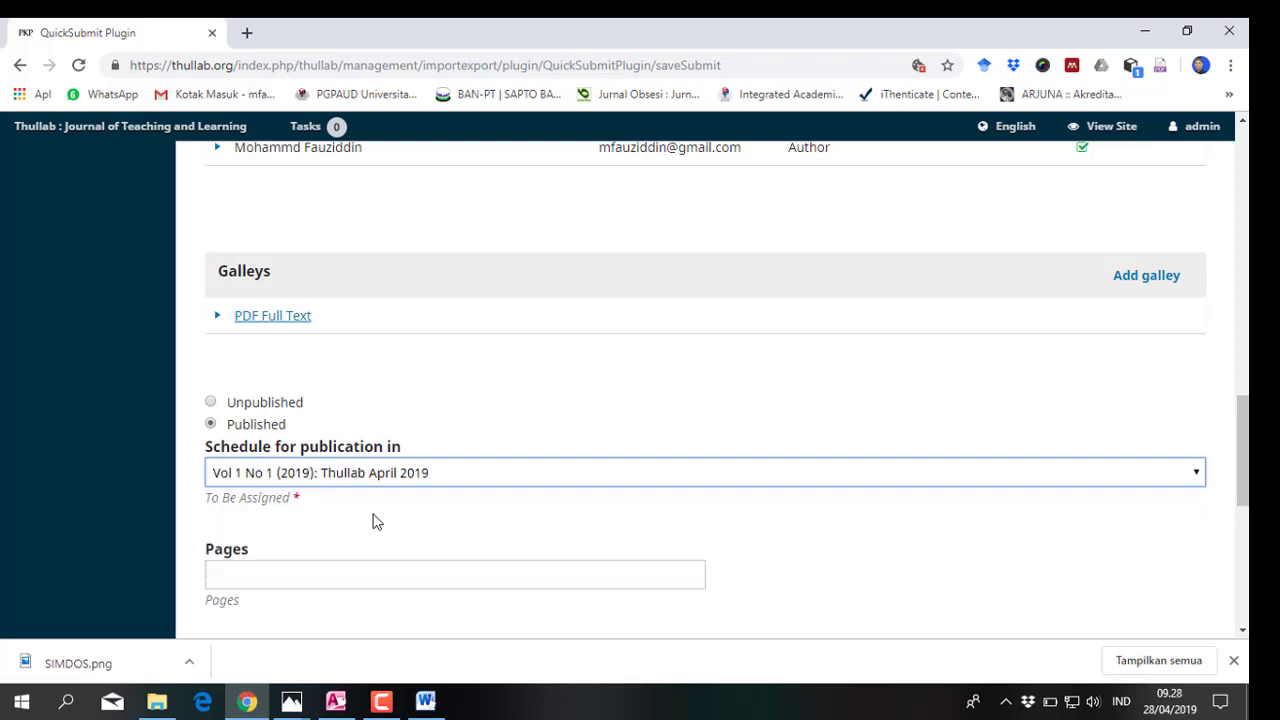
pyautogui.scroll(-2, 371, 520)
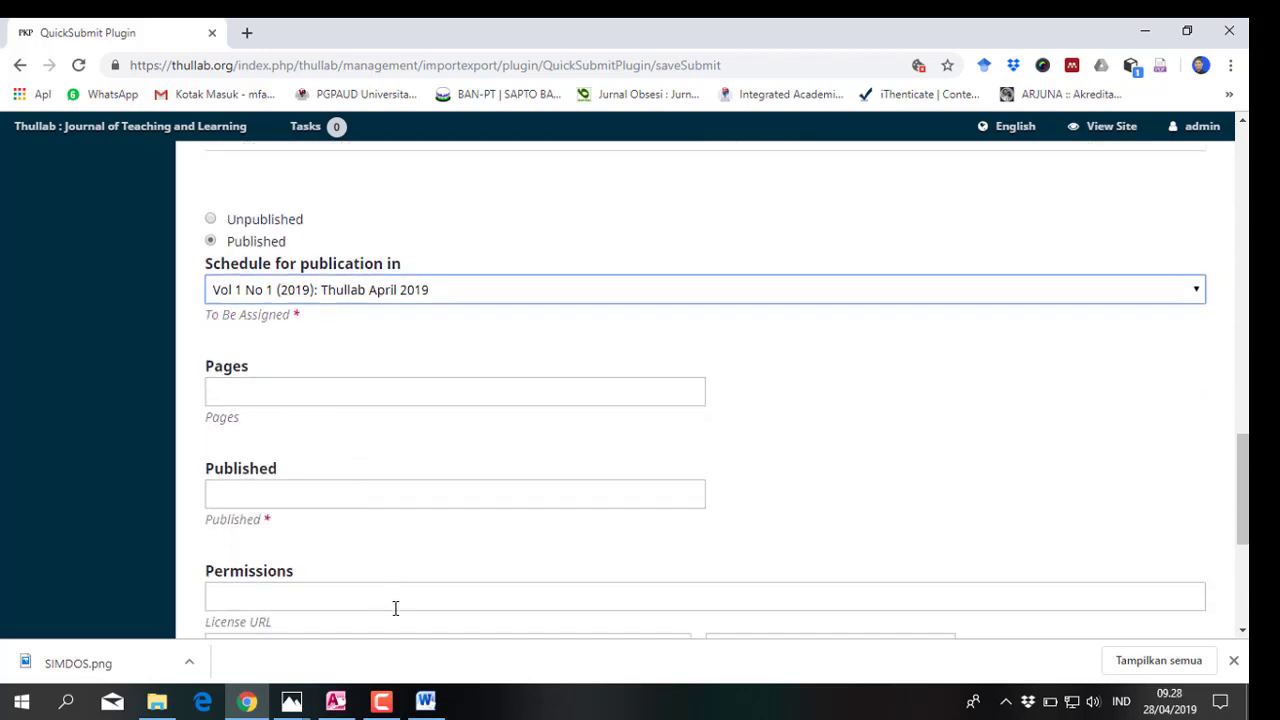
pyautogui.click(277, 390)
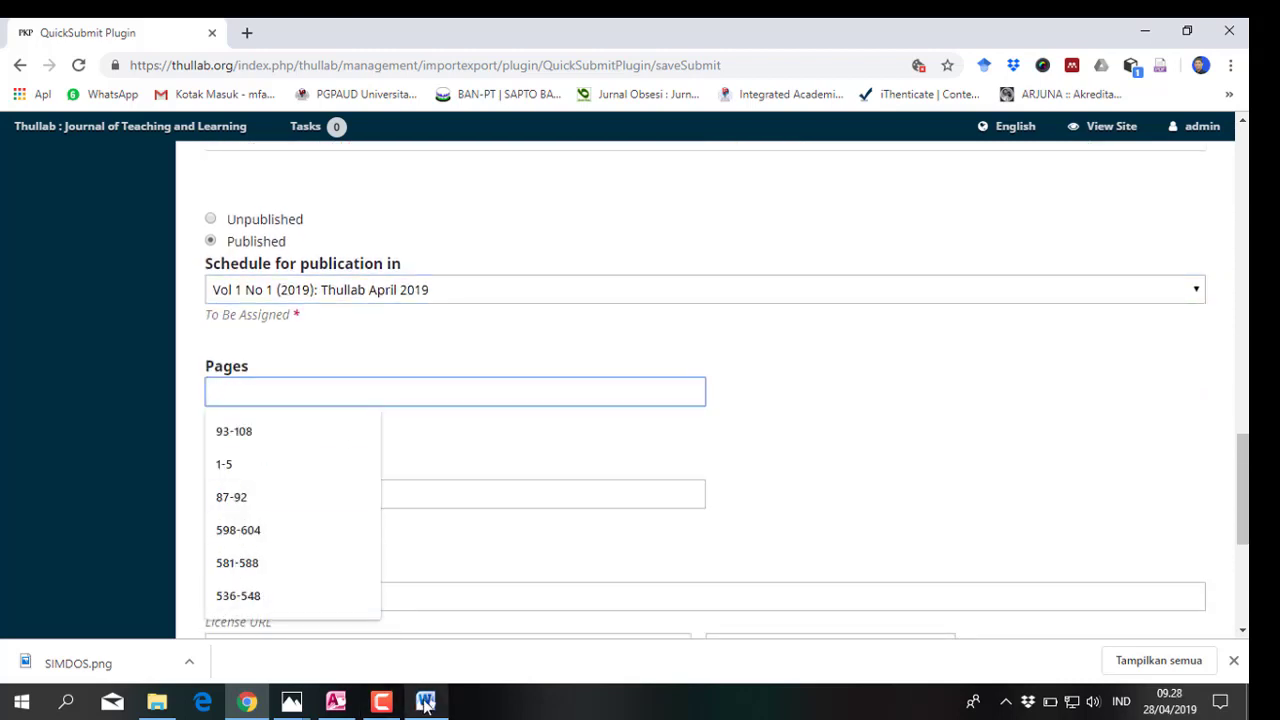
pyautogui.click(425, 703)
pyautogui.scroll(-8, 803, 340)
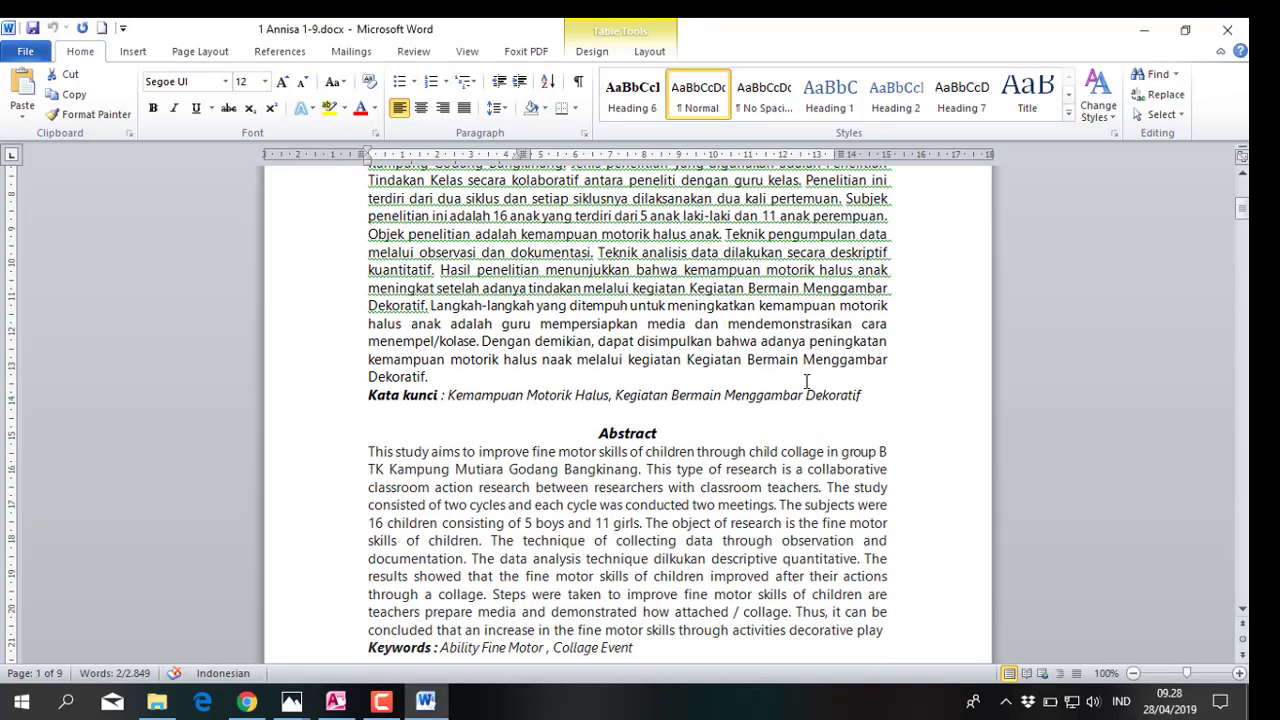
pyautogui.scroll(-6, 806, 381)
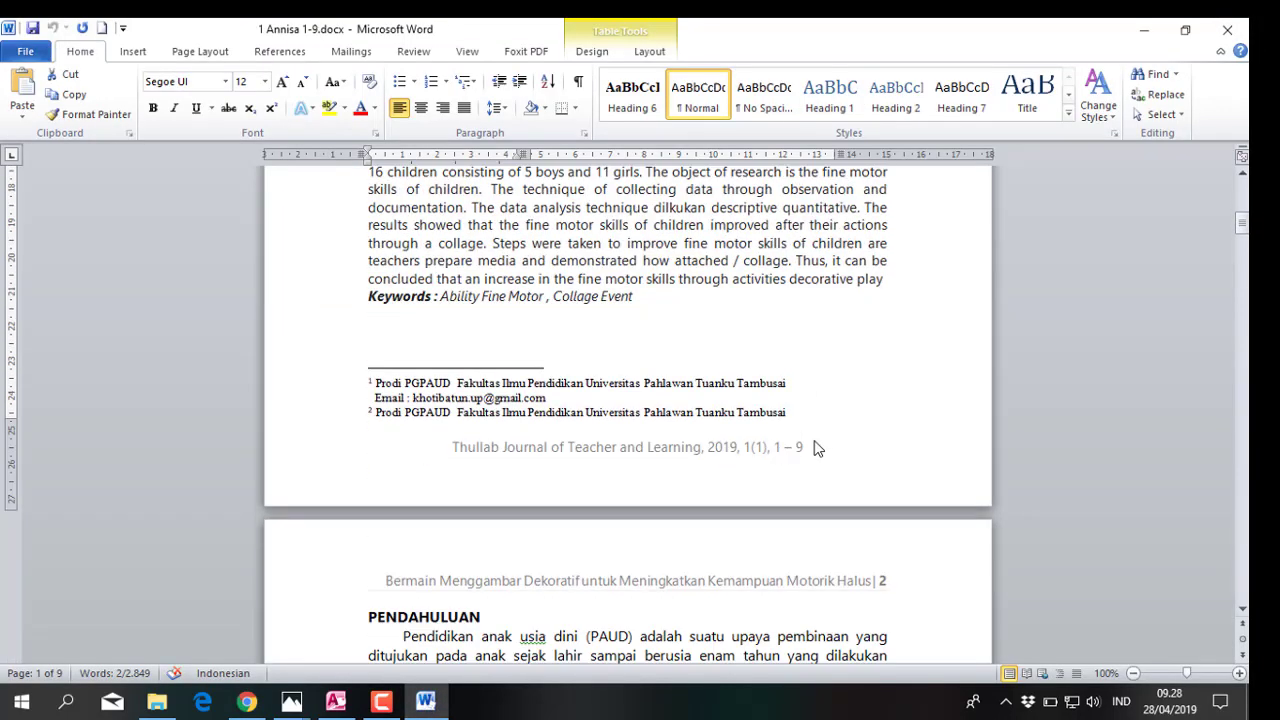
pyautogui.click(247, 703)
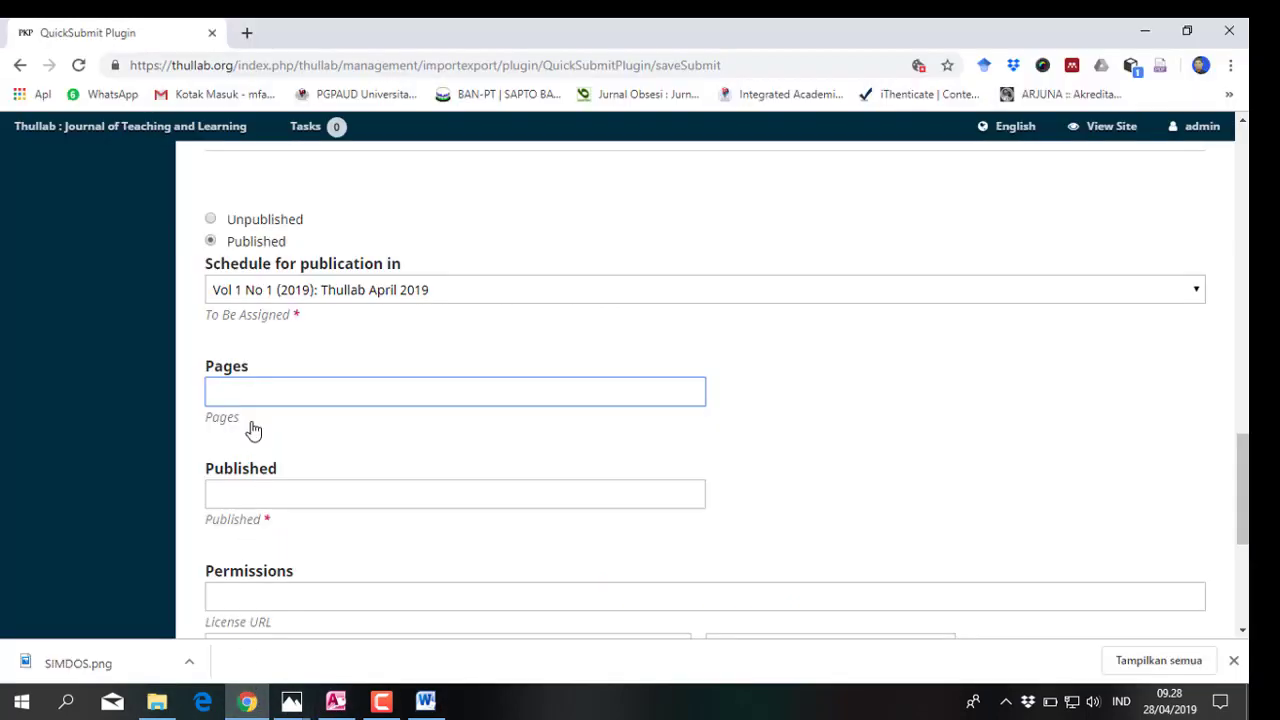
# Enter pages 1-9 and set the publication date to 2019-04-10
pyautogui.write('1-9')
pyautogui.click(290, 488)
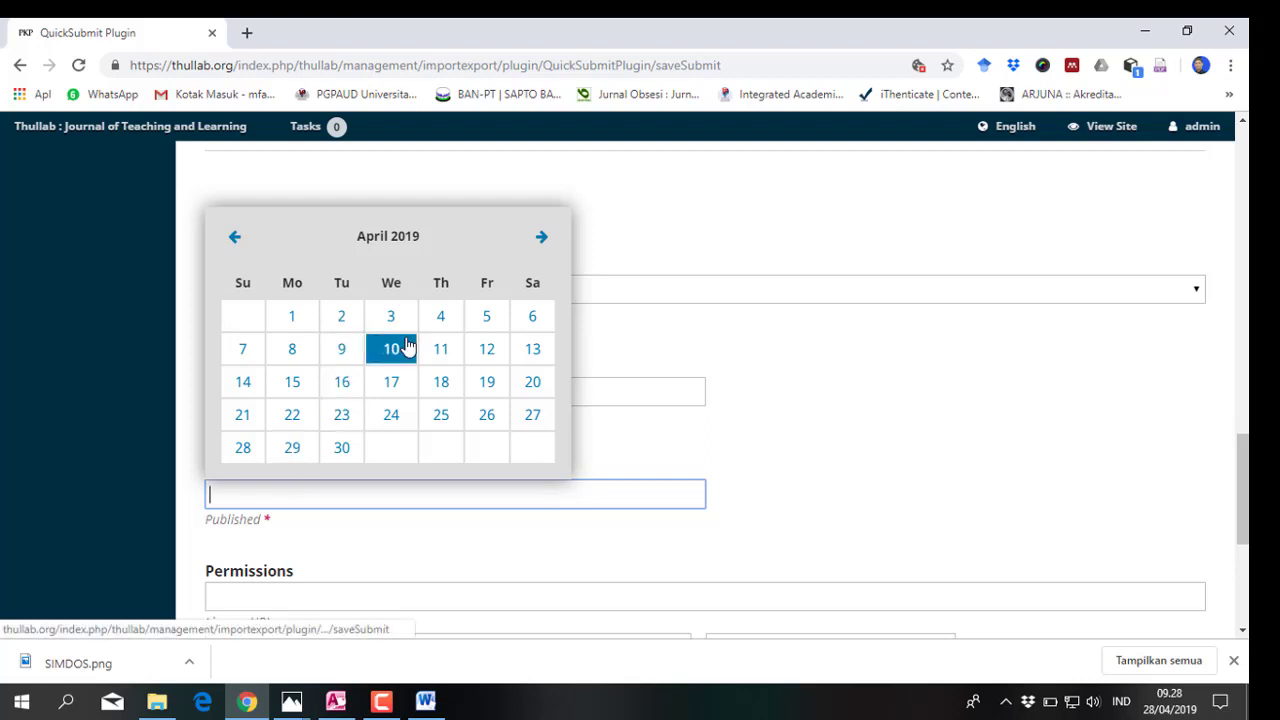
pyautogui.click(343, 450)
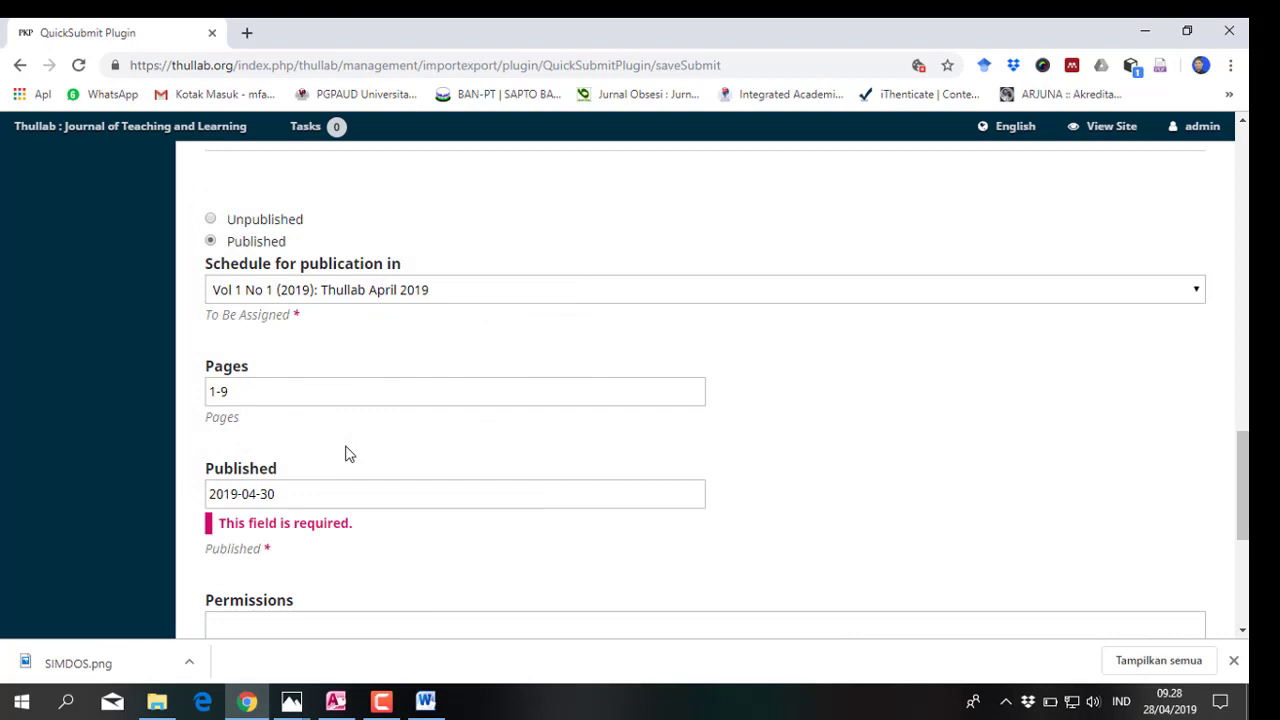
pyautogui.scroll(-1, 347, 454)
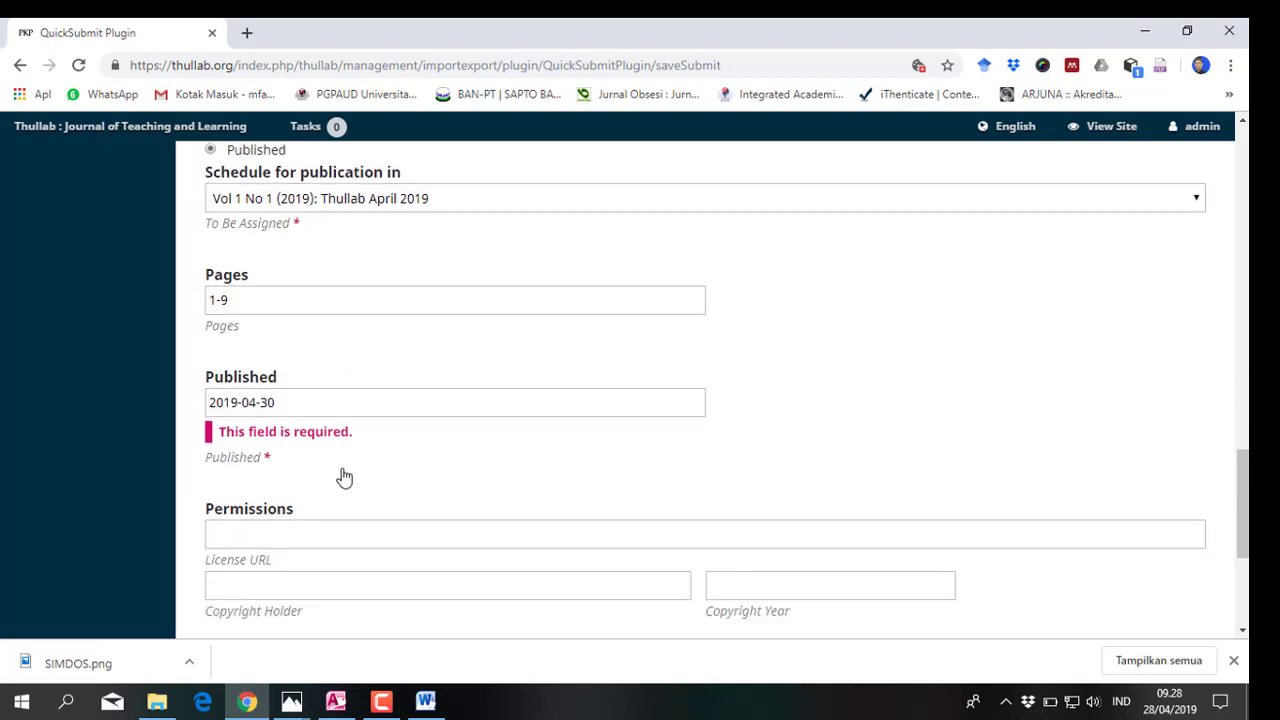
pyautogui.click(256, 401)
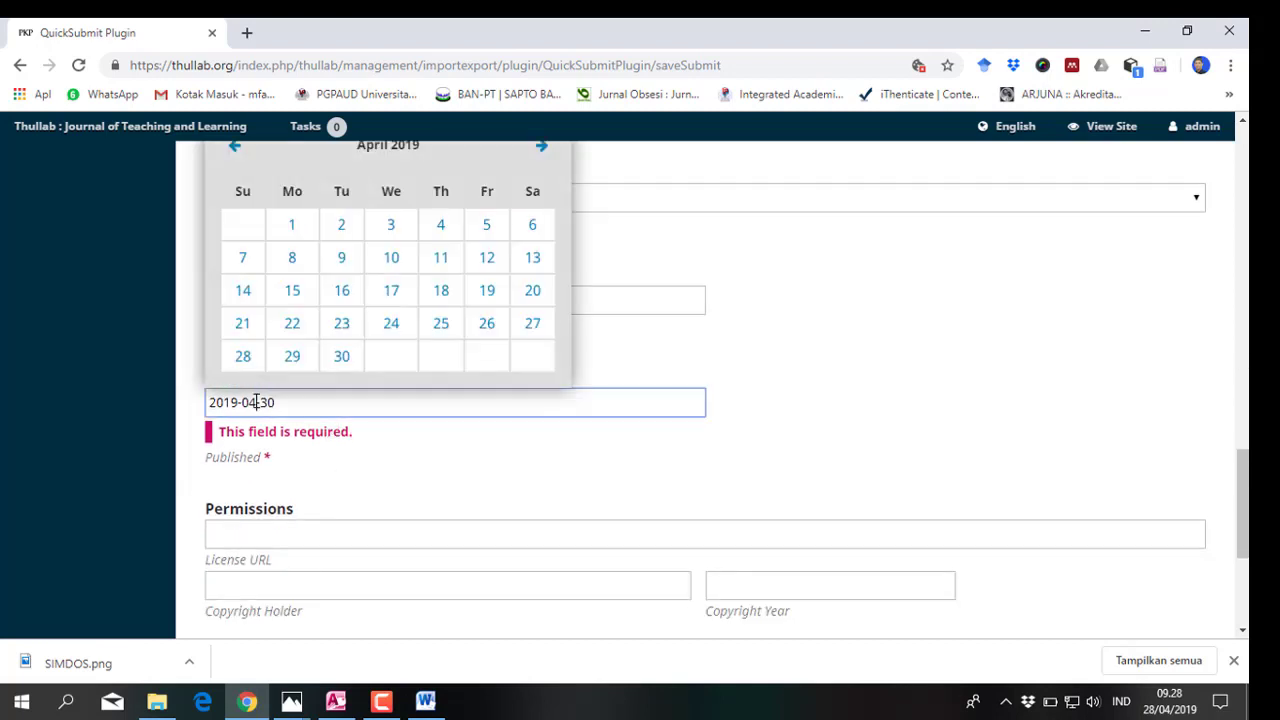
pyautogui.click(393, 259)
pyautogui.scroll(-2, 340, 420)
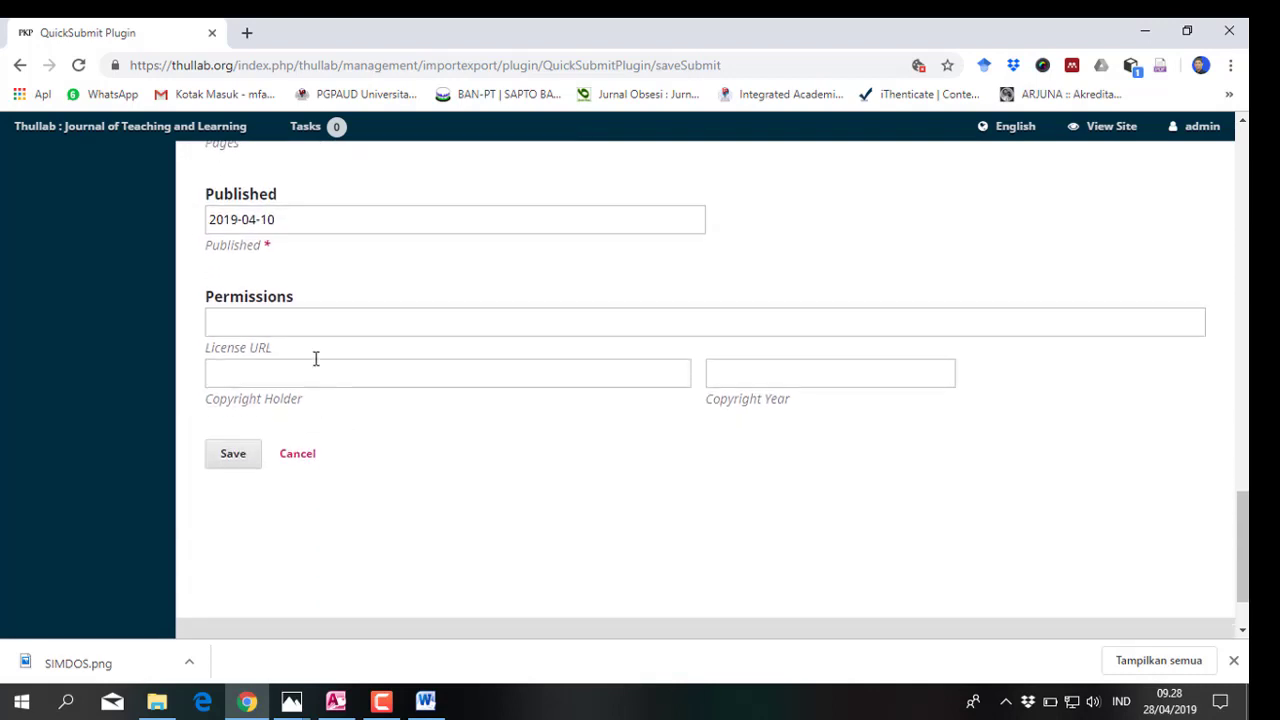
# Set the License URL to the creativecommons by-sa 4.0 license, leaving copyright holder empty
pyautogui.click(313, 323)
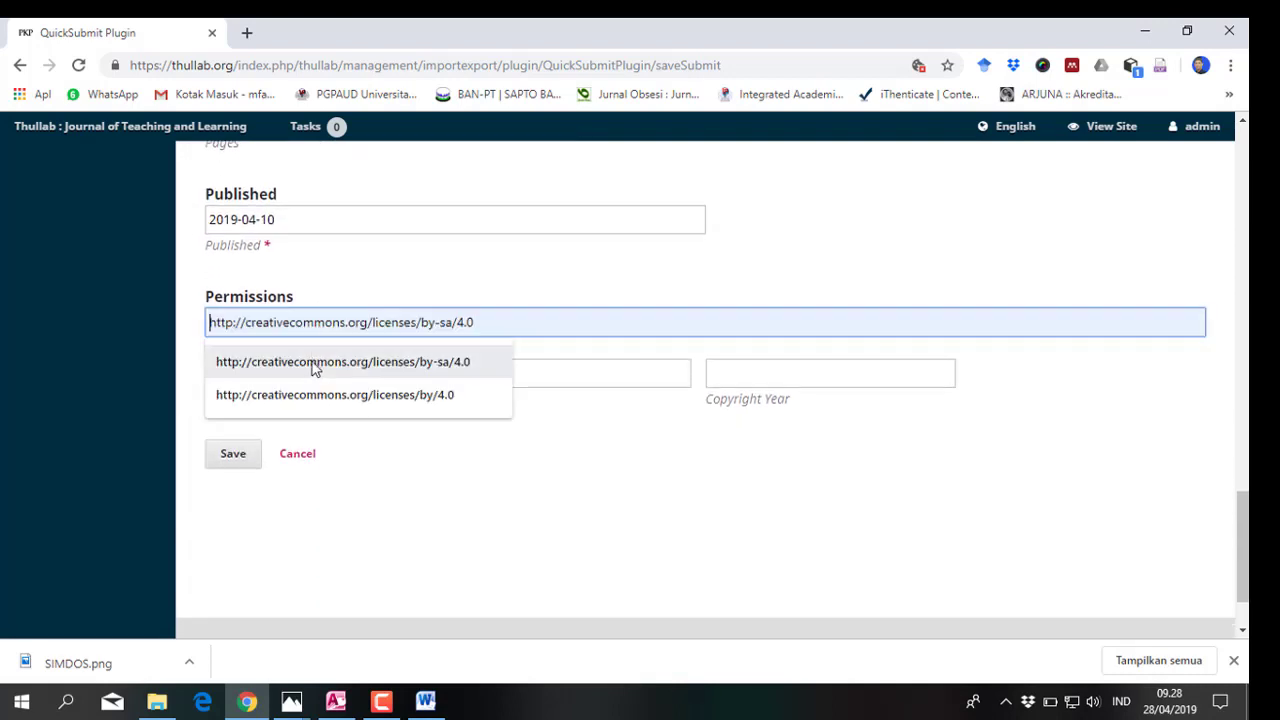
pyautogui.click(314, 366)
pyautogui.click(313, 374)
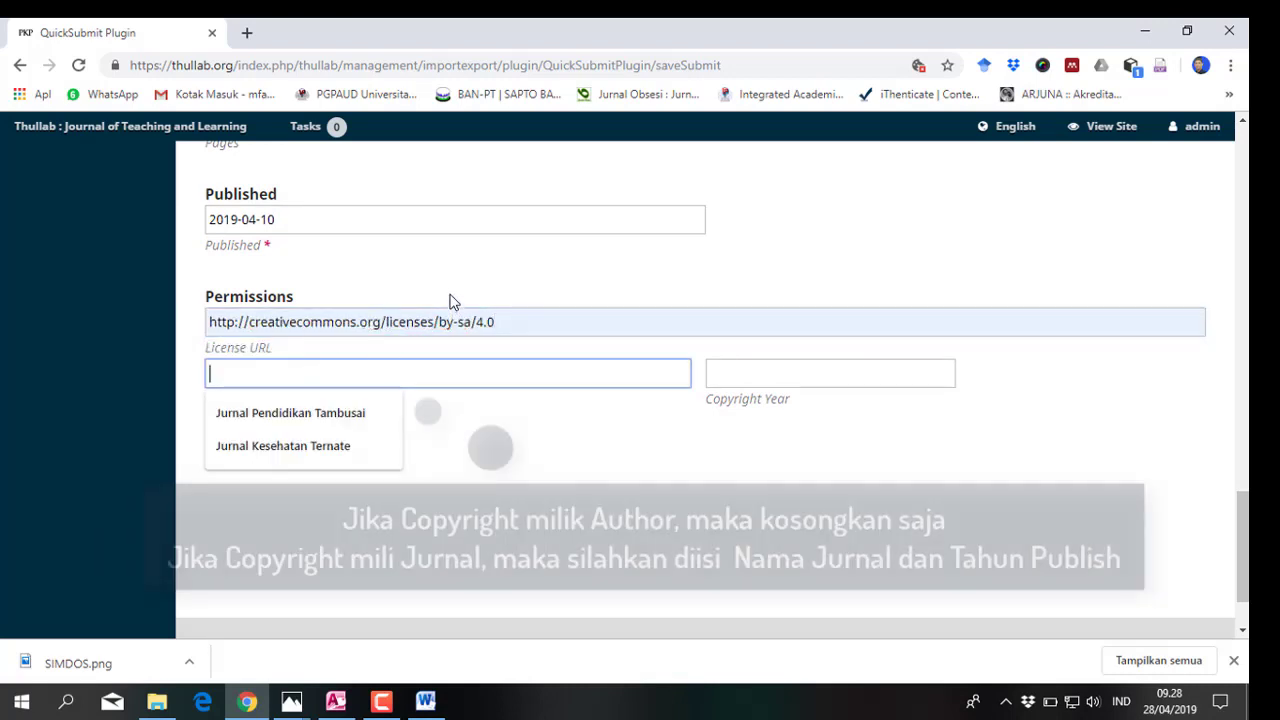
pyautogui.click(449, 297)
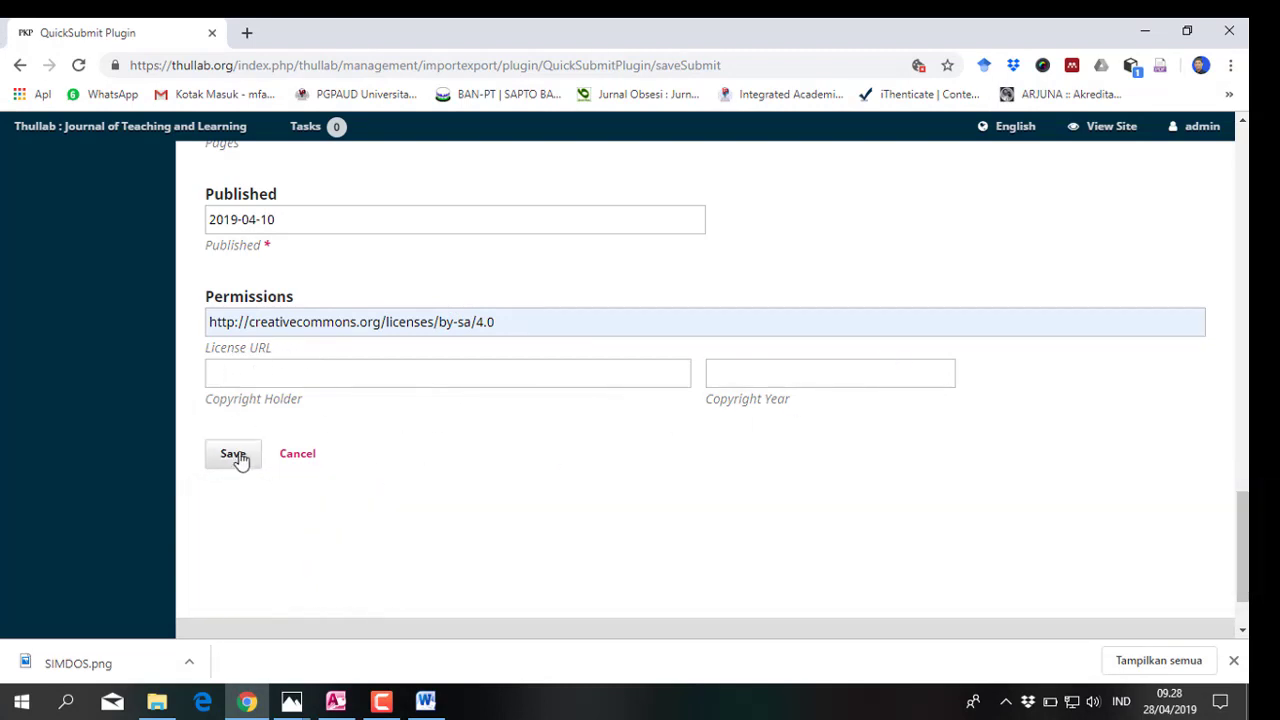
# Save the QuickSubmit form and wait for the 'Article creation was successful' page
pyautogui.click(238, 456)
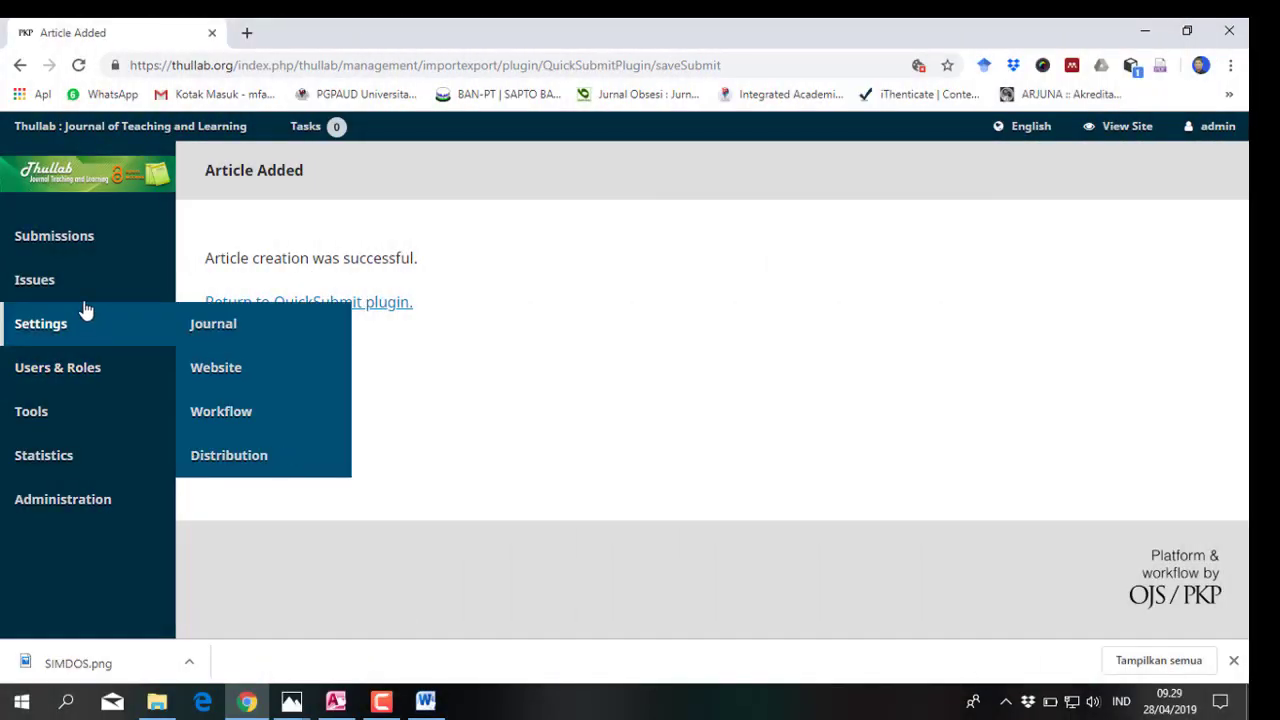
pyautogui.moveTo(66, 286)
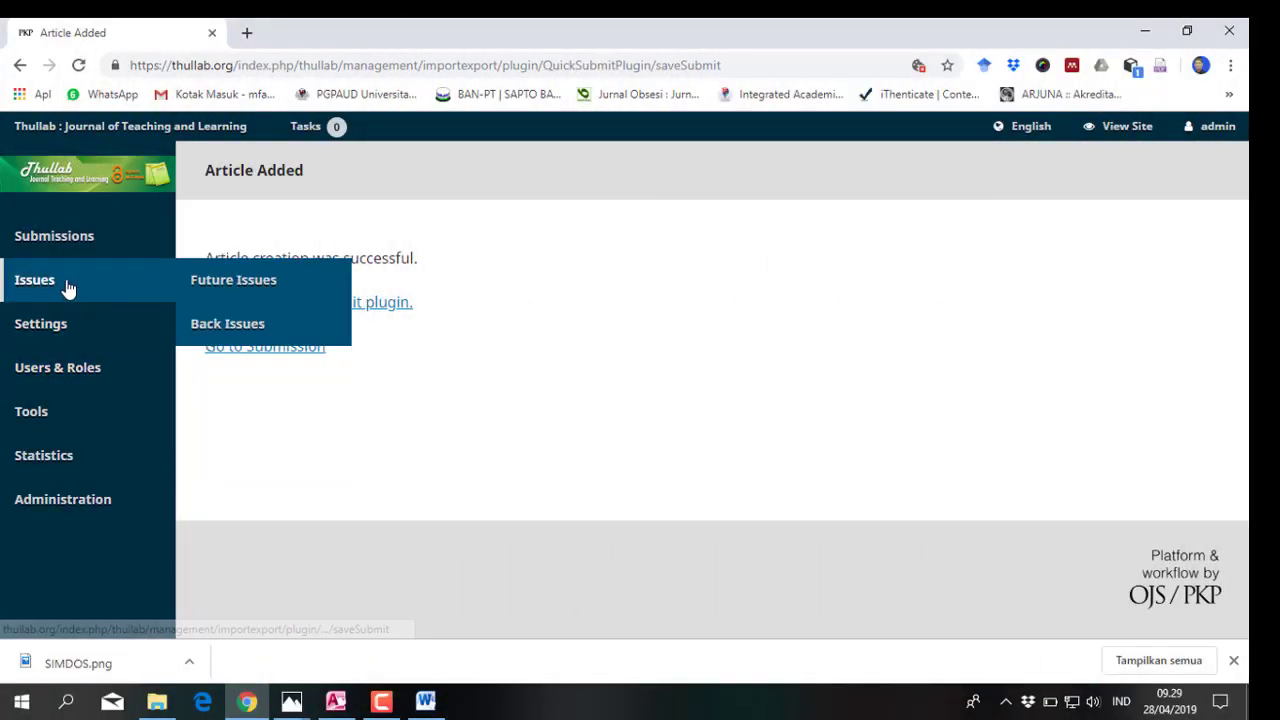
# Publish the Vol 1 No 1 issue from Future Issues and confirm
pyautogui.click(227, 286)
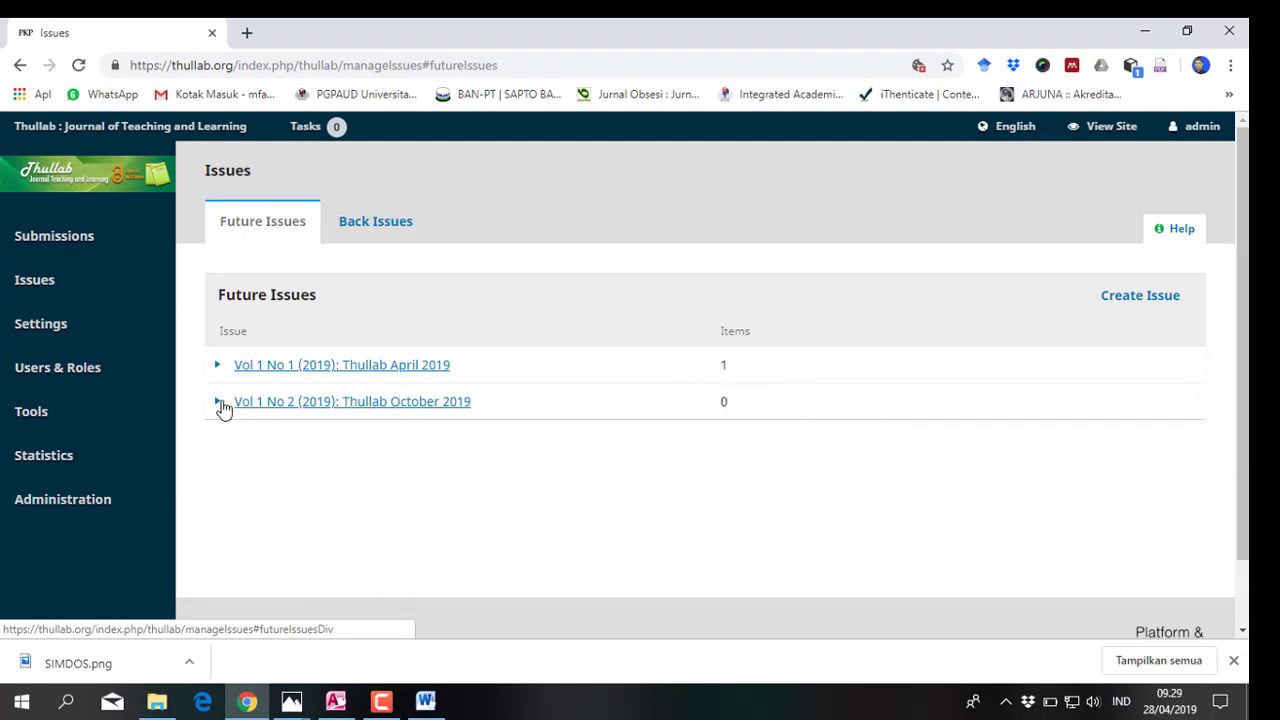
pyautogui.click(218, 366)
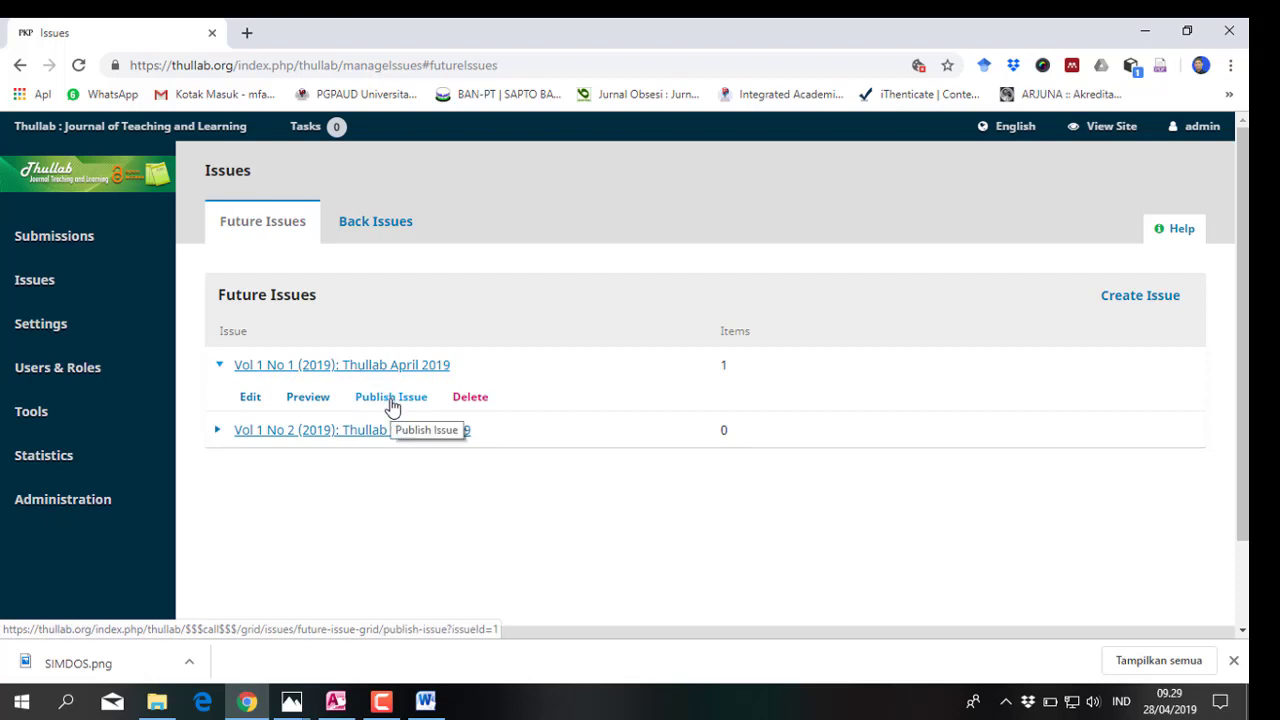
pyautogui.click(392, 406)
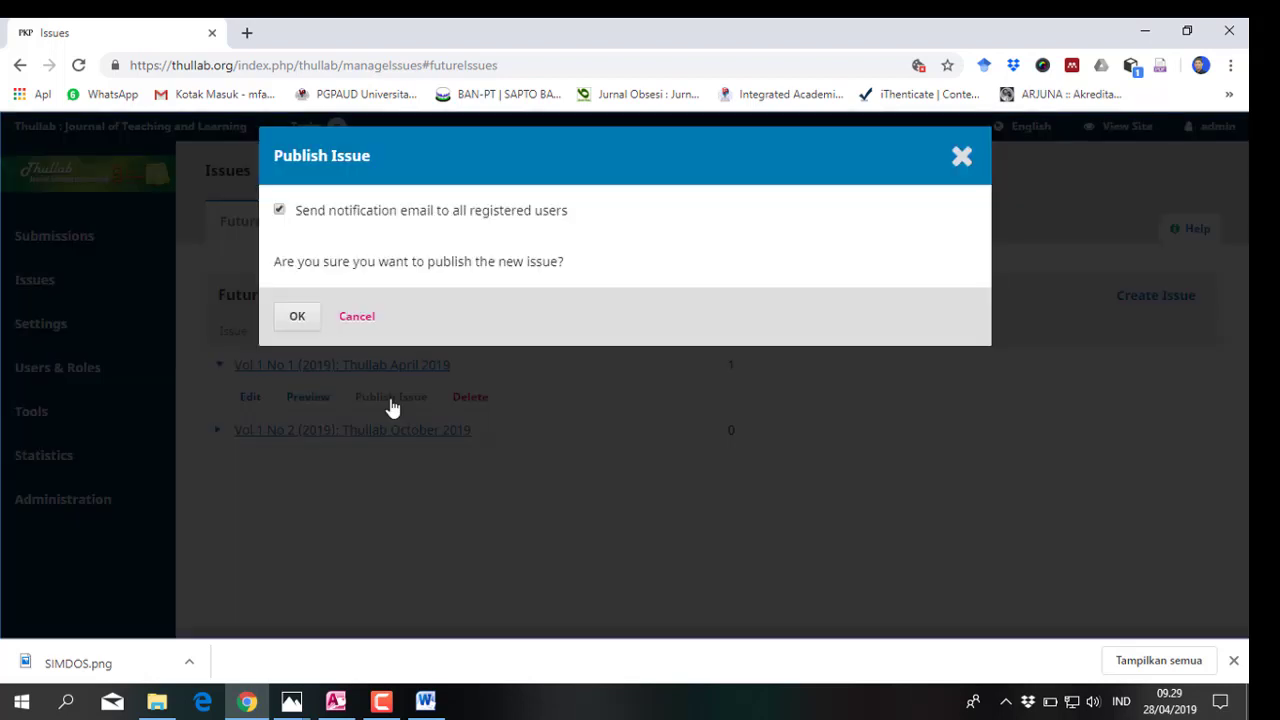
pyautogui.click(297, 318)
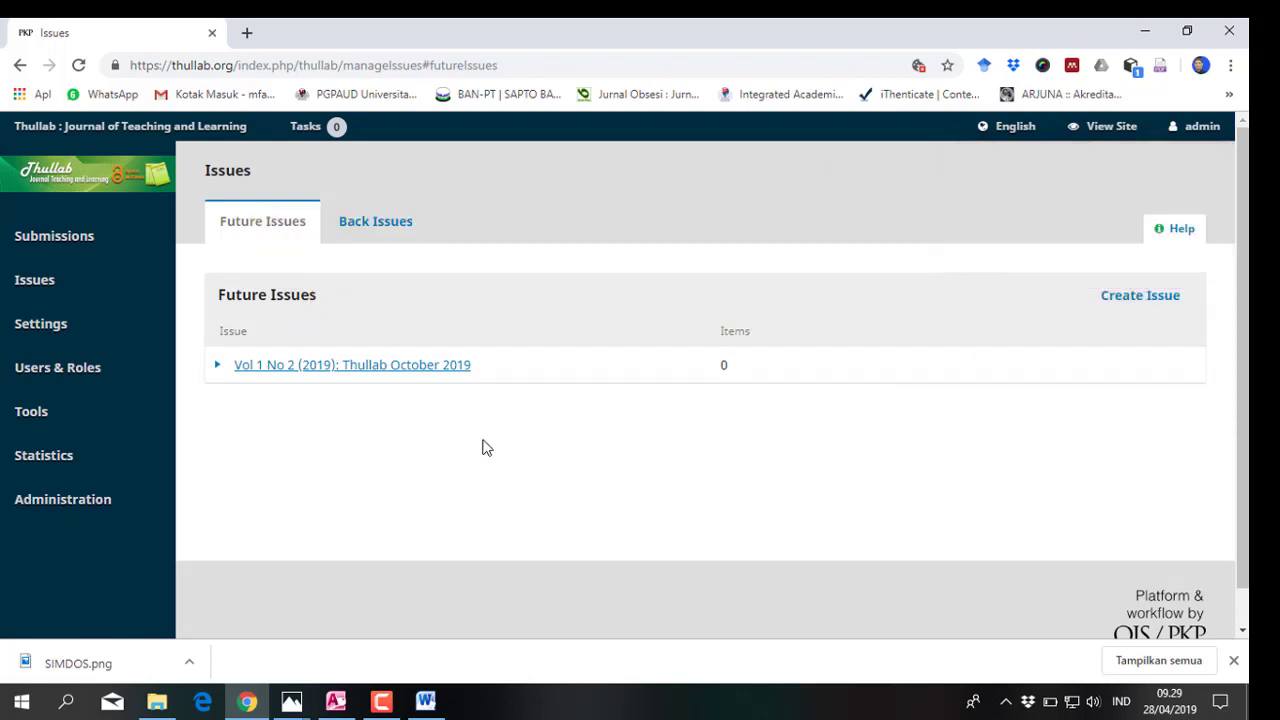
# Open the public journal site in a new tab and switch to it
pyautogui.rightClick(1084, 129)
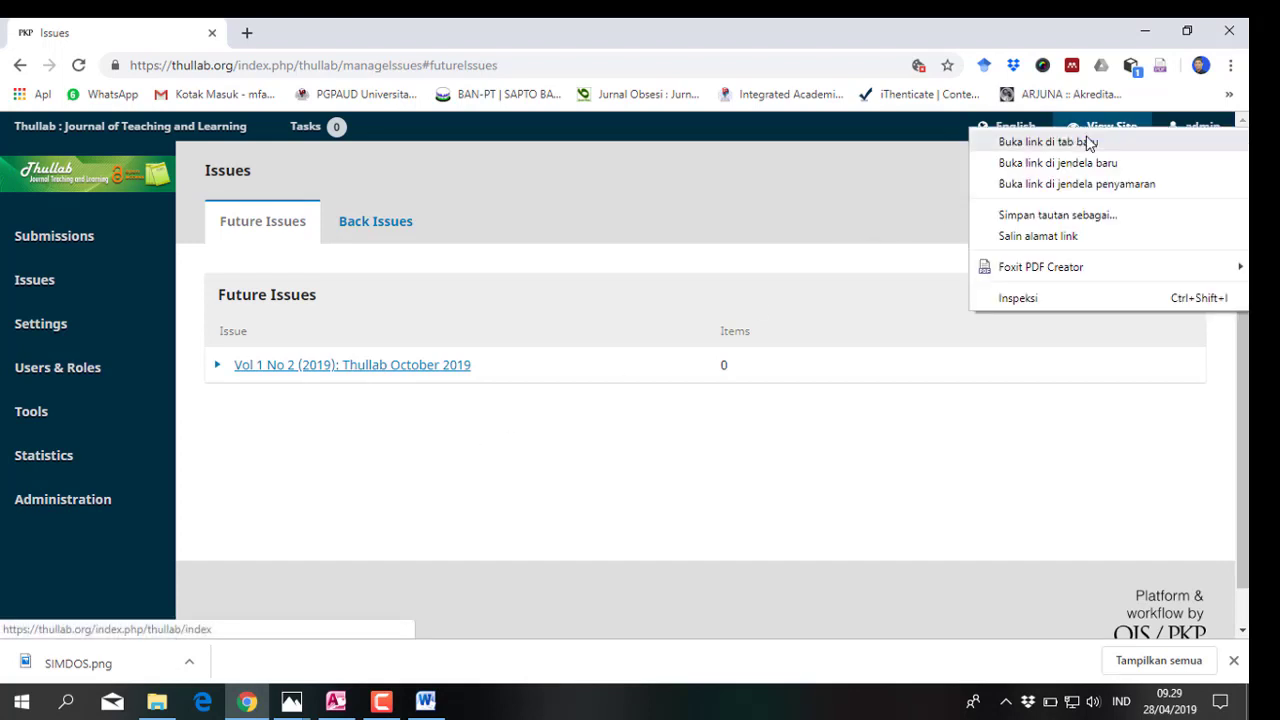
pyautogui.click(1089, 143)
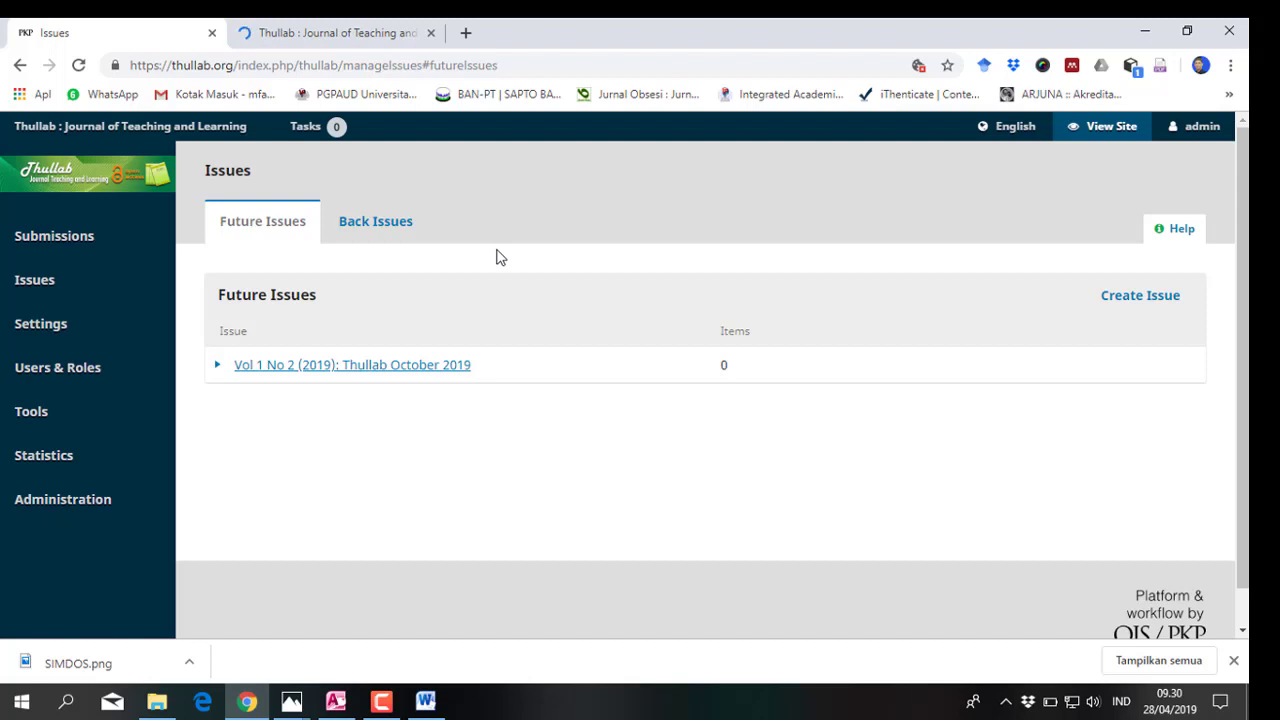
pyautogui.click(304, 31)
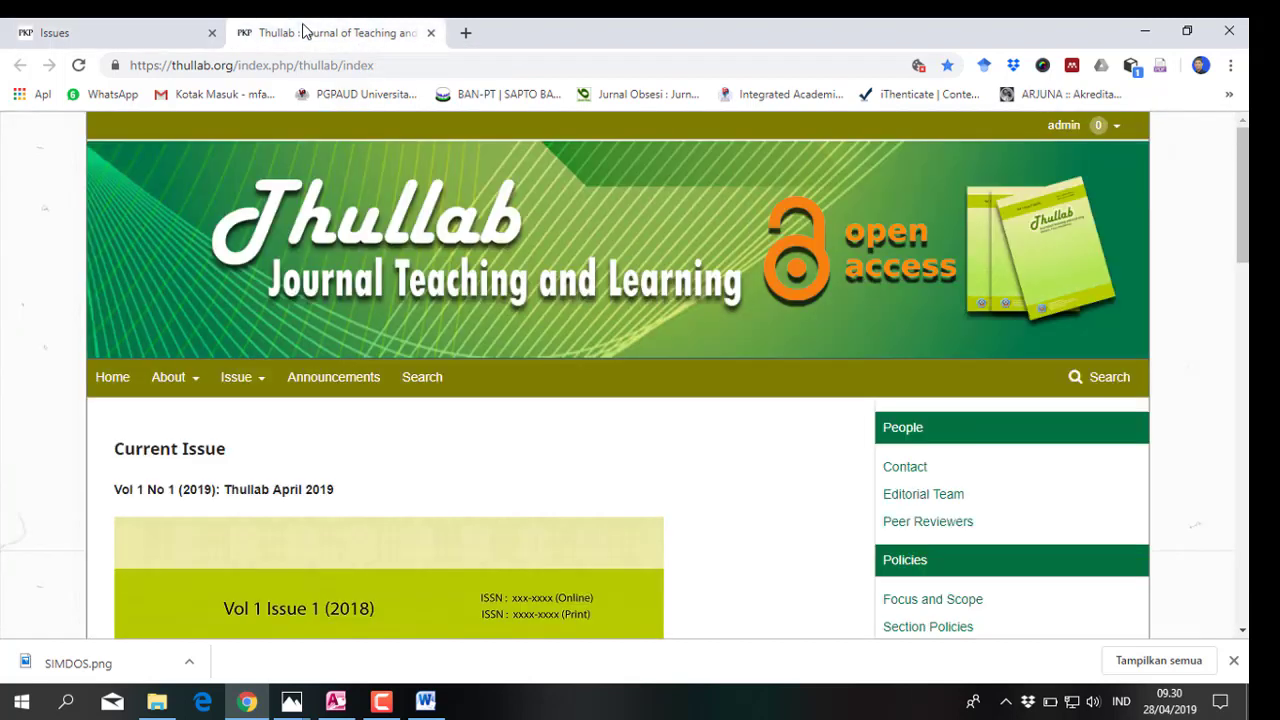
# Open the newly published article's page from the Vol 1 No 1 article list
pyautogui.scroll(-1, 320, 400)
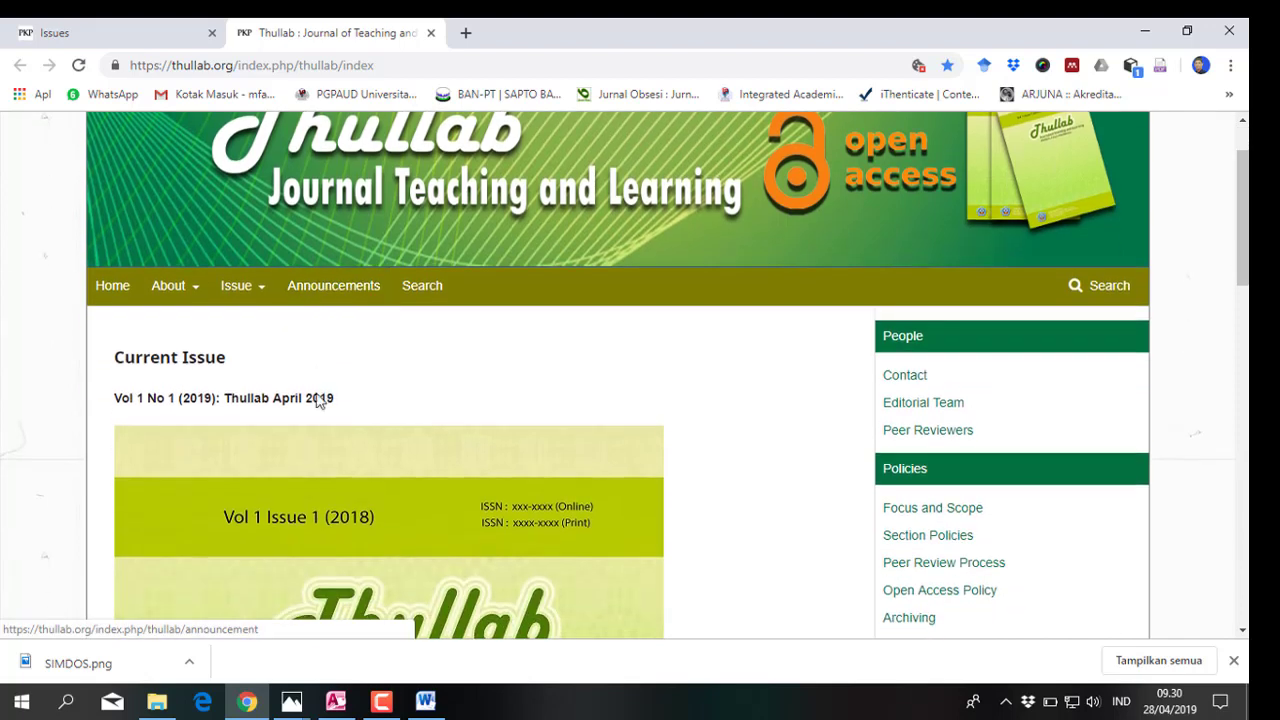
pyautogui.scroll(-10, 318, 400)
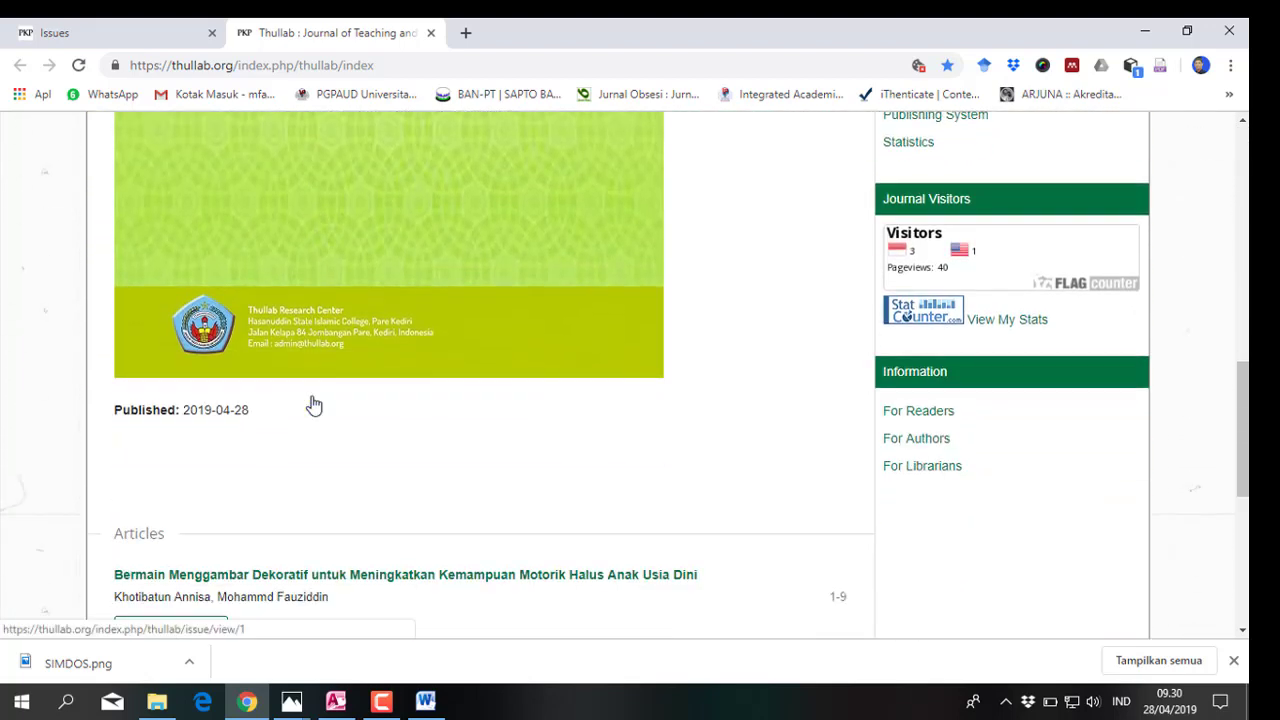
pyautogui.scroll(-2, 314, 405)
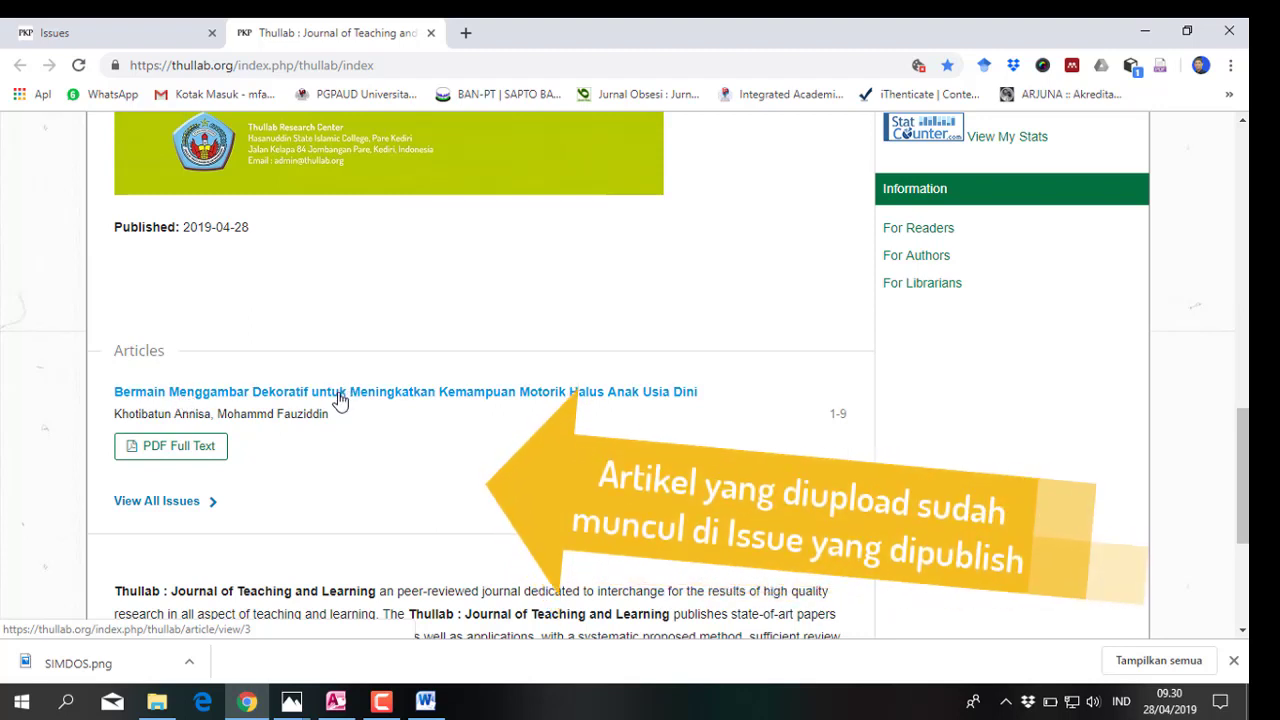
pyautogui.click(340, 400)
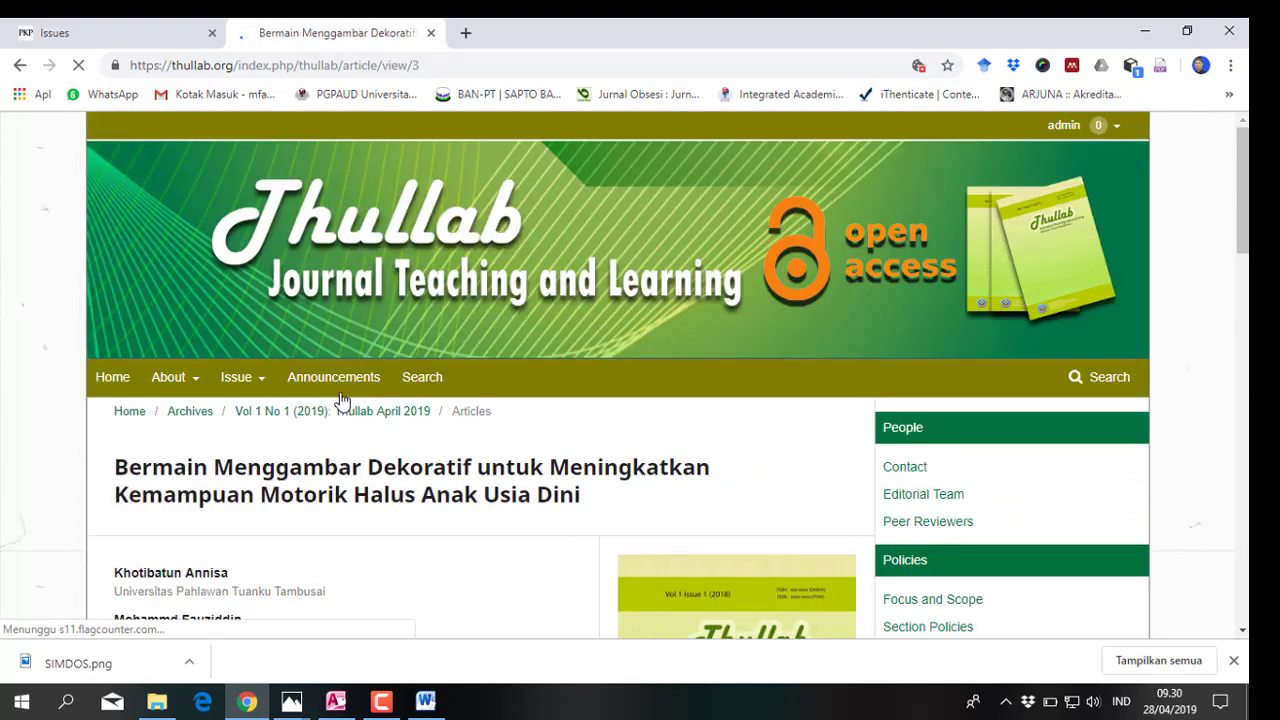
pyautogui.scroll(-3, 340, 400)
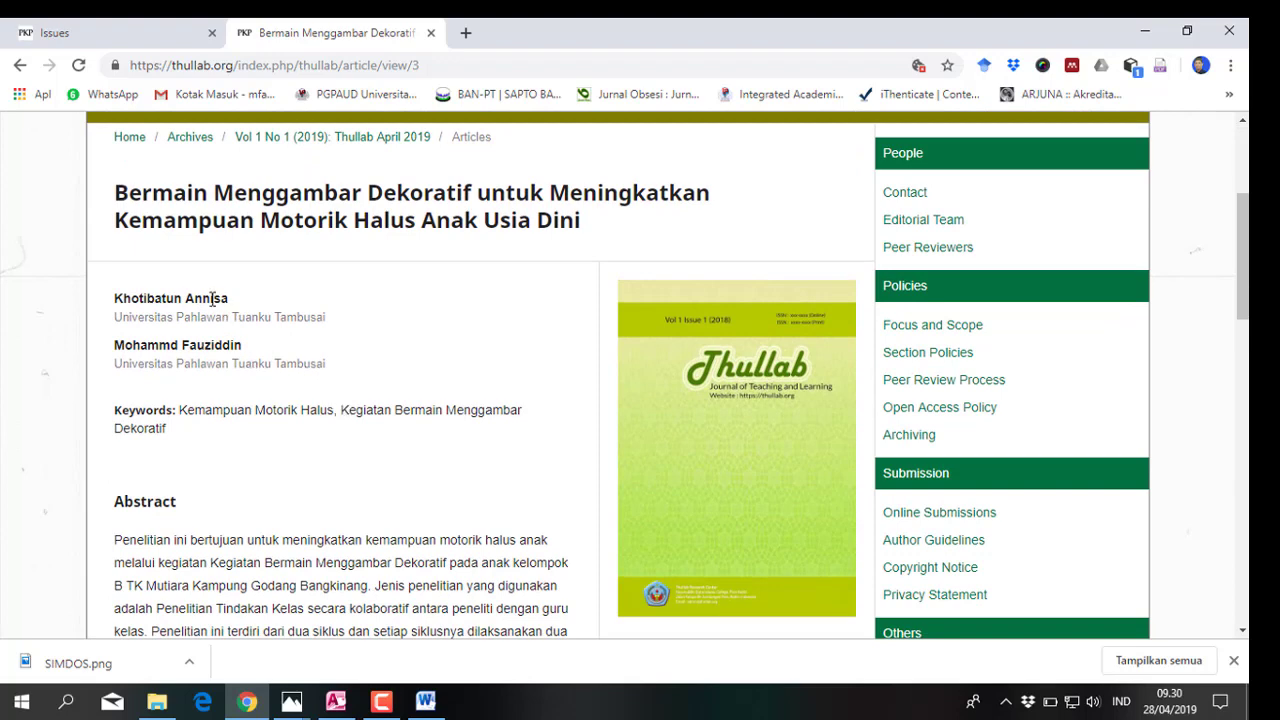